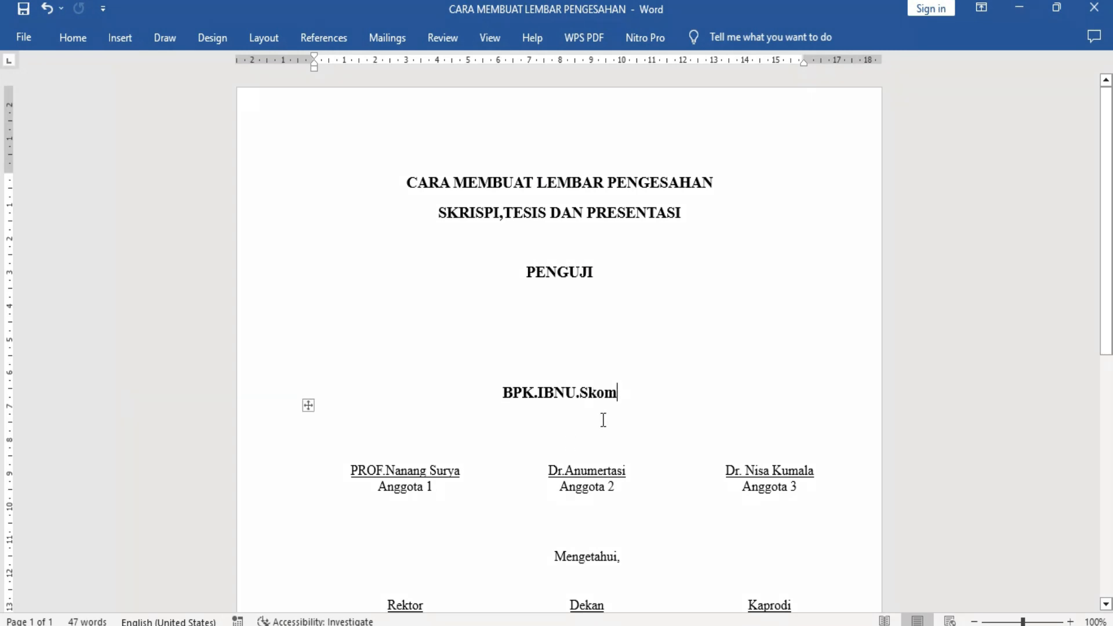
Review the sample approval sheet's title lines, the PENGUJI heading and the examiner's name beneath it.
scroll(603, 420, "down", 1)
scroll(603, 420, "down", 5)
scroll(602, 420, "up", 6)
scroll(573, 284, "down", 3)
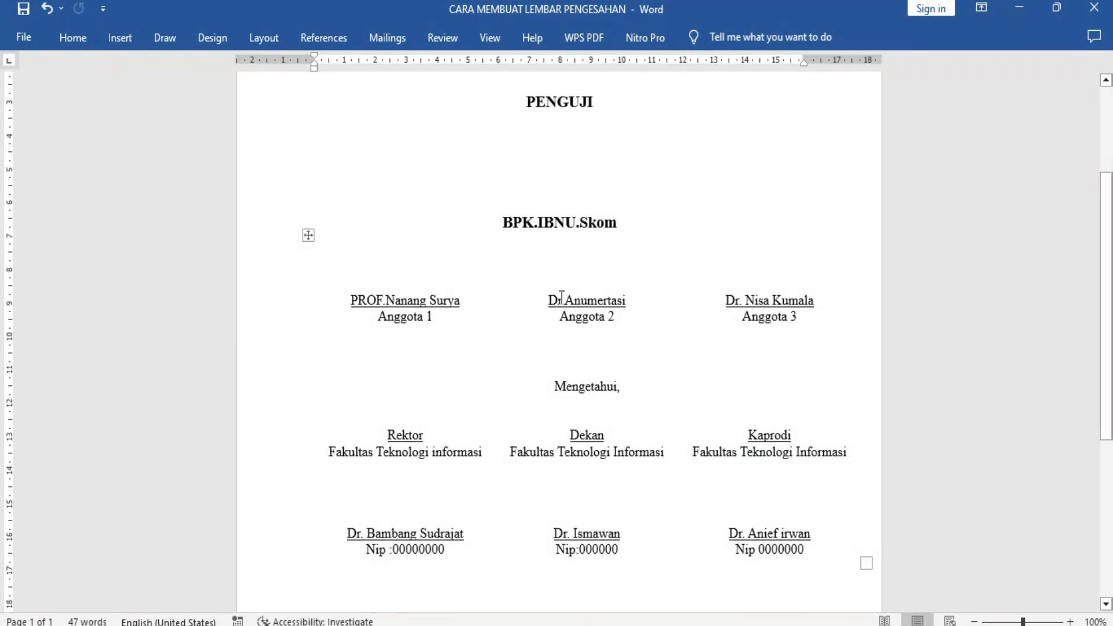
left_click(471, 305)
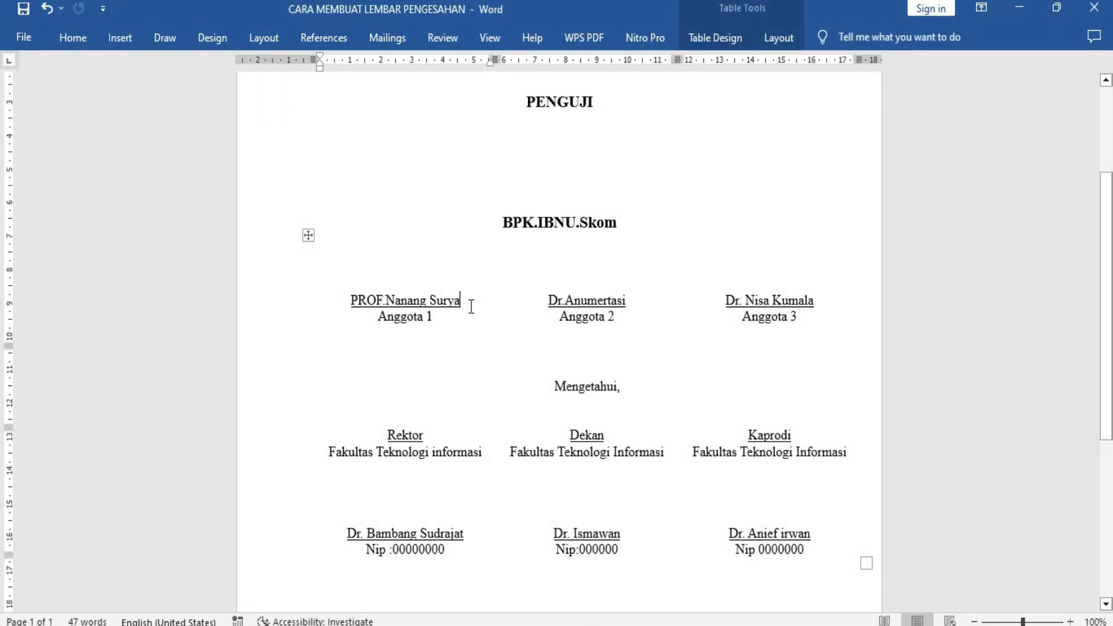
scroll(471, 307, "up", 2)
left_click(505, 305)
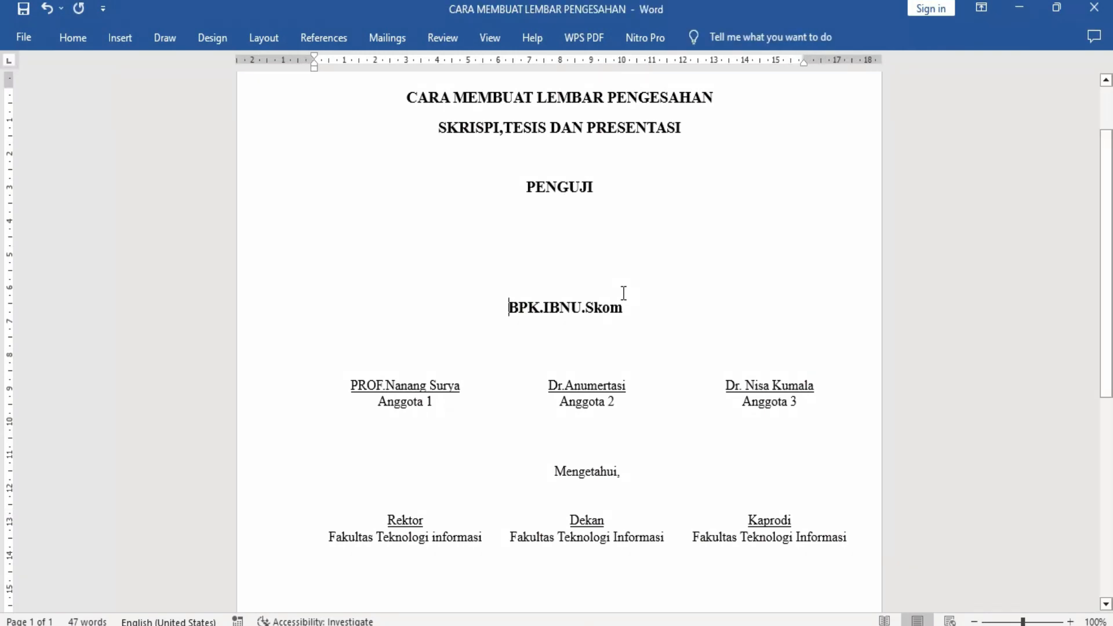
scroll(621, 296, "up", 2)
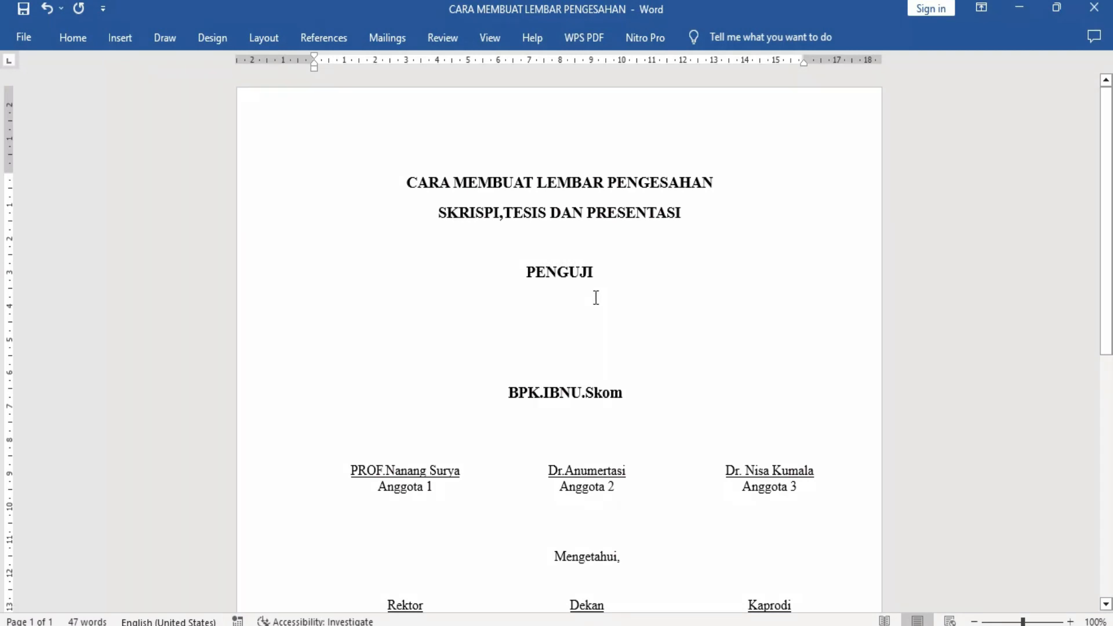
left_click(607, 274)
left_click(525, 272)
scroll(524, 272, "down", 3)
scroll(524, 272, "up", 3)
left_click(626, 184)
left_click(469, 213)
scroll(688, 243, "down", 5)
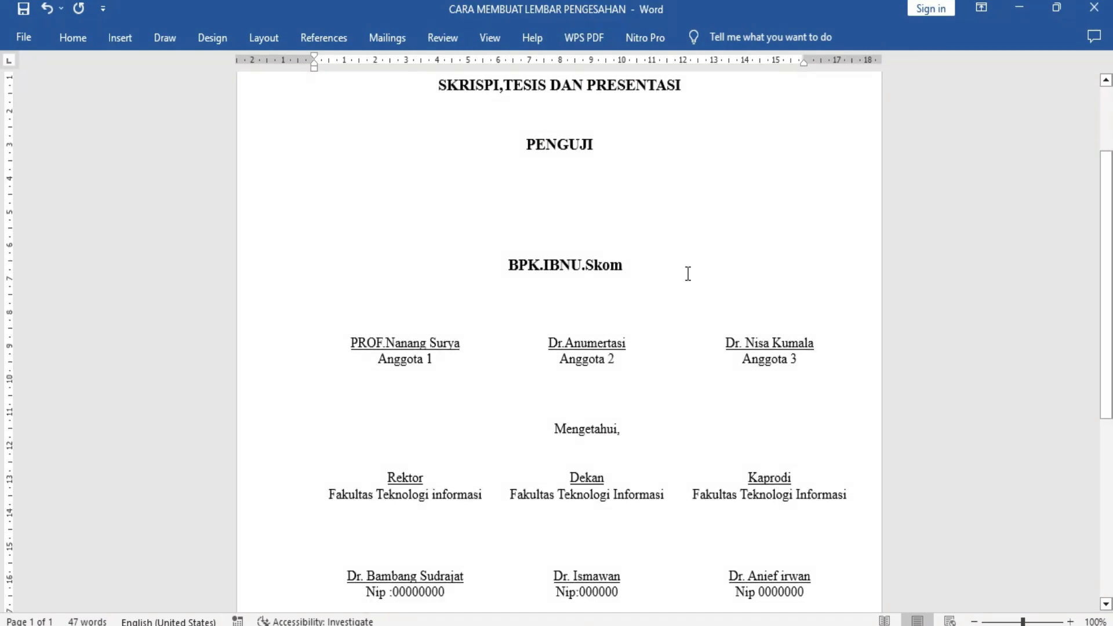
scroll(591, 264, "up", 2)
left_click(534, 152)
left_click(595, 145)
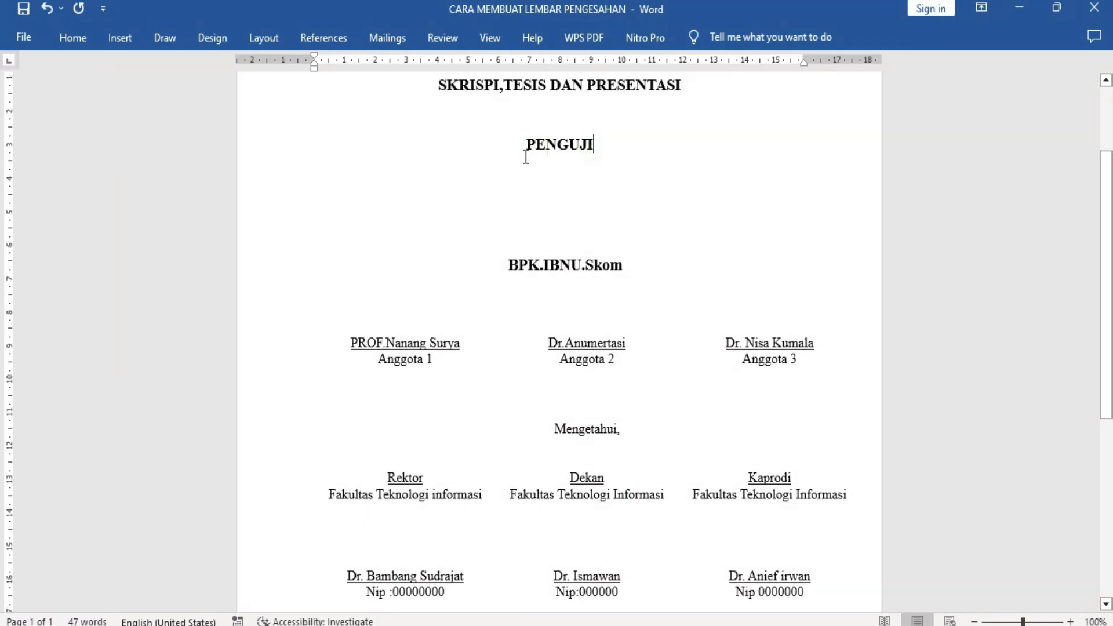
Examine the three Anggota signature columns and the Rektor, Dekan and Kaprodi headings under Mengetahui.
left_click(437, 344)
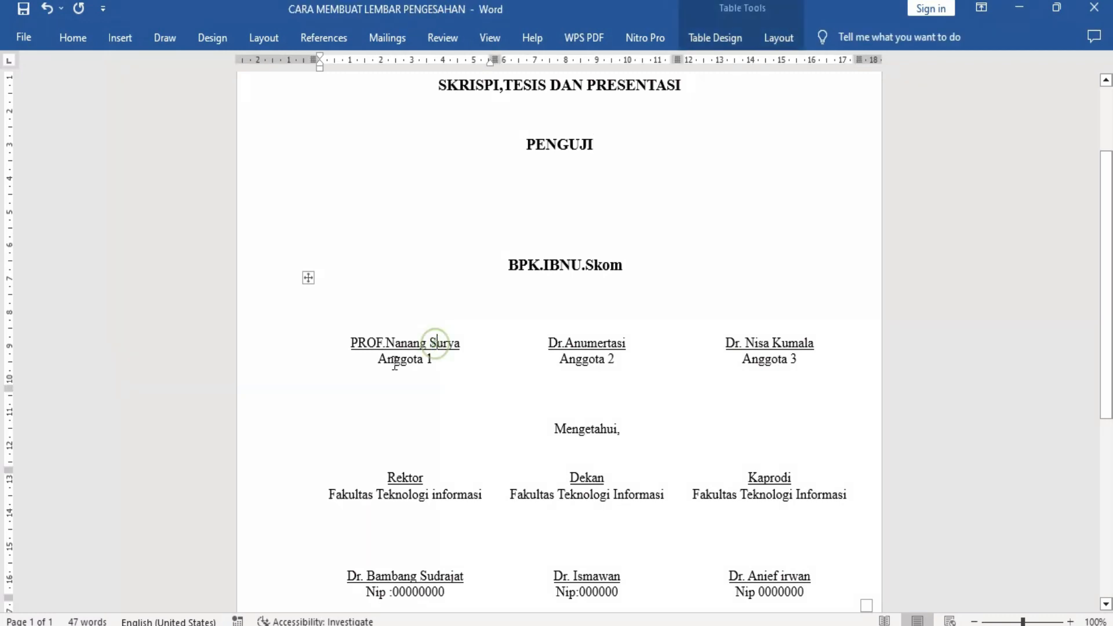
left_click(614, 356)
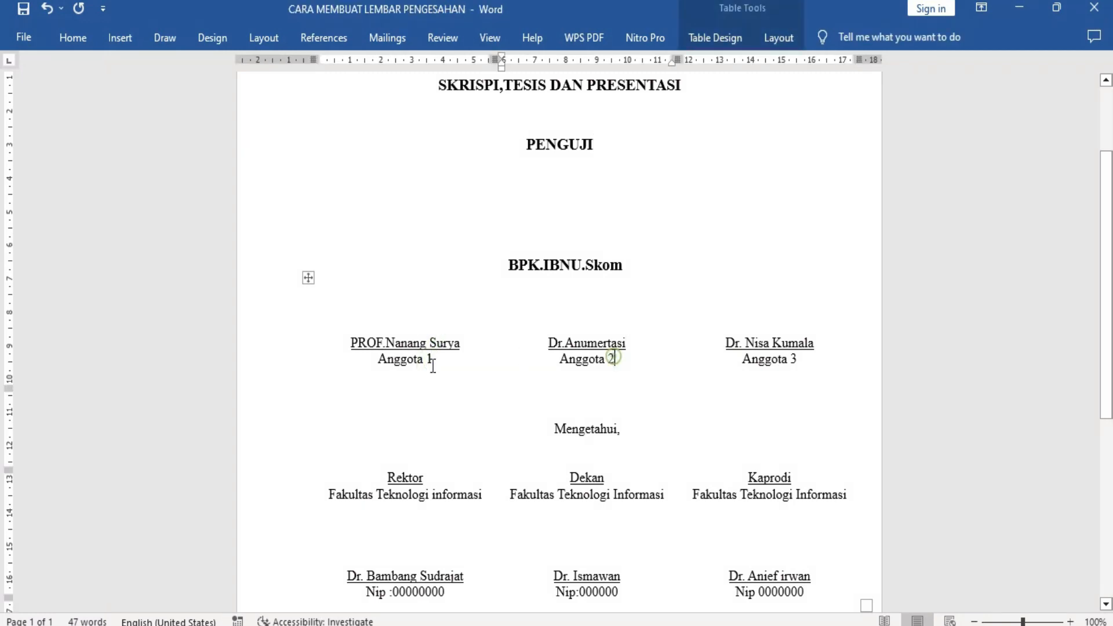
left_click(815, 368)
scroll(701, 349, "down", 1)
scroll(701, 350, "down", 1)
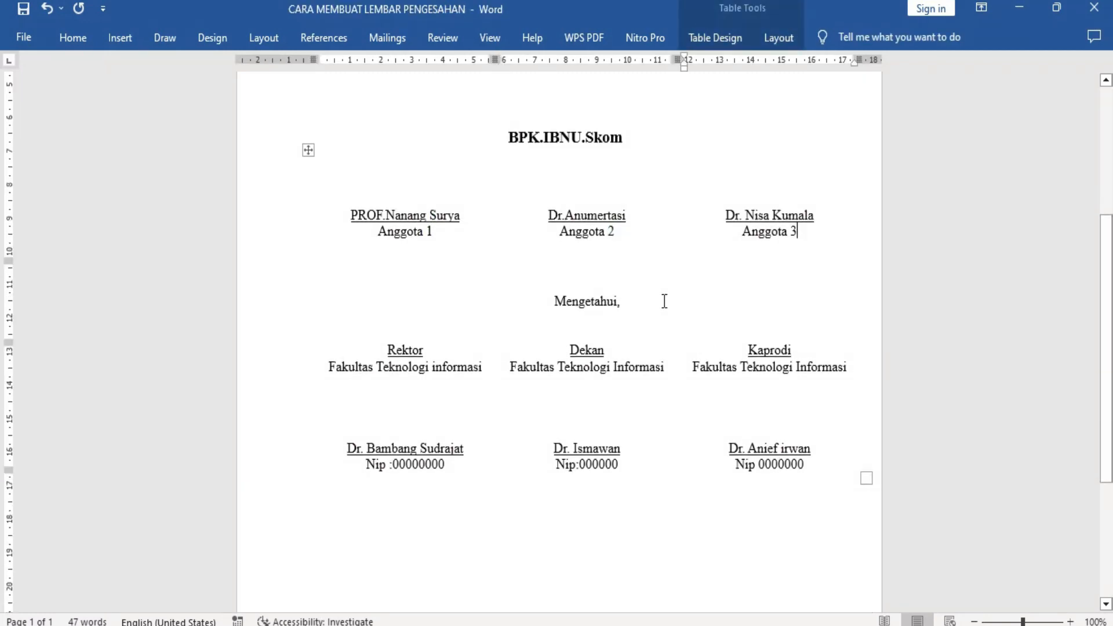
left_click(631, 301)
left_click(426, 349)
left_click(580, 350)
left_click(746, 349)
scroll(599, 430, "up", 2)
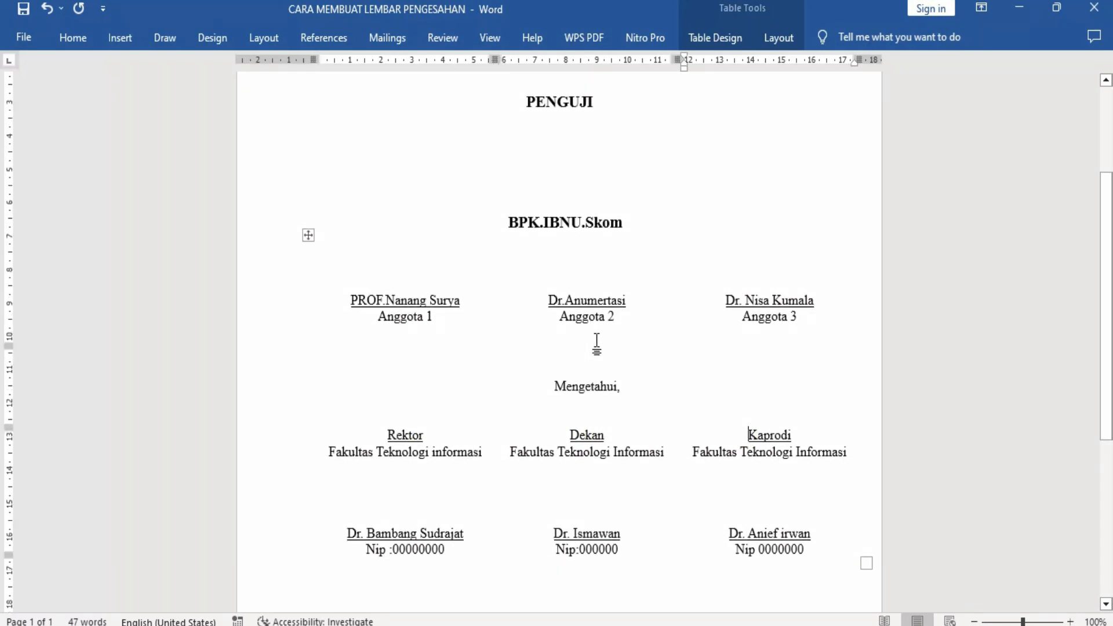
left_click(350, 300)
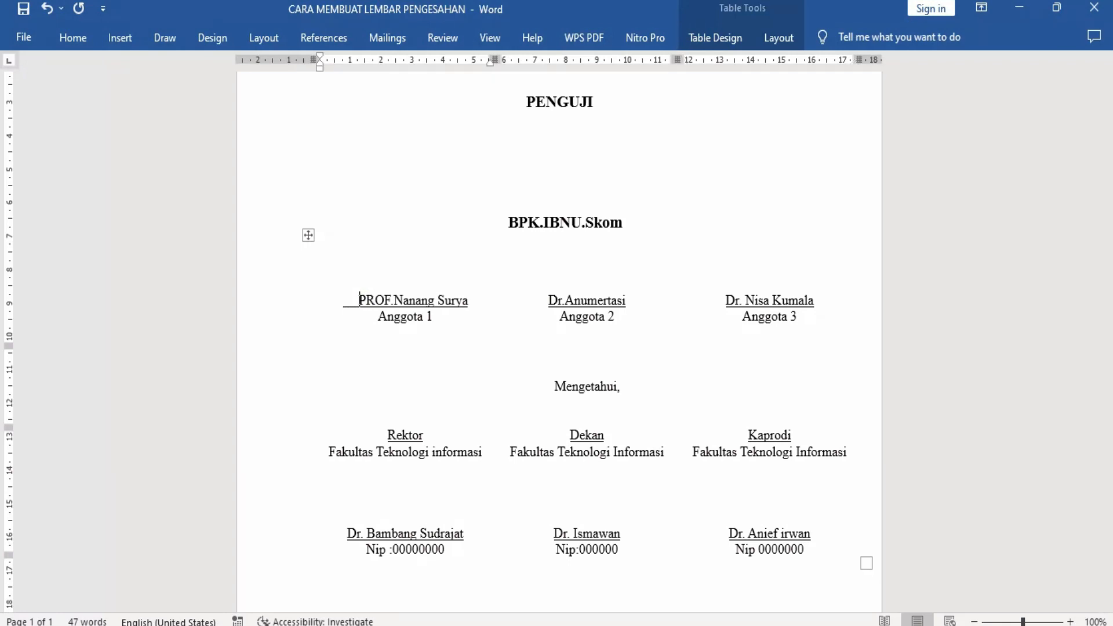
key("BackSpace")
key("BackSpace")
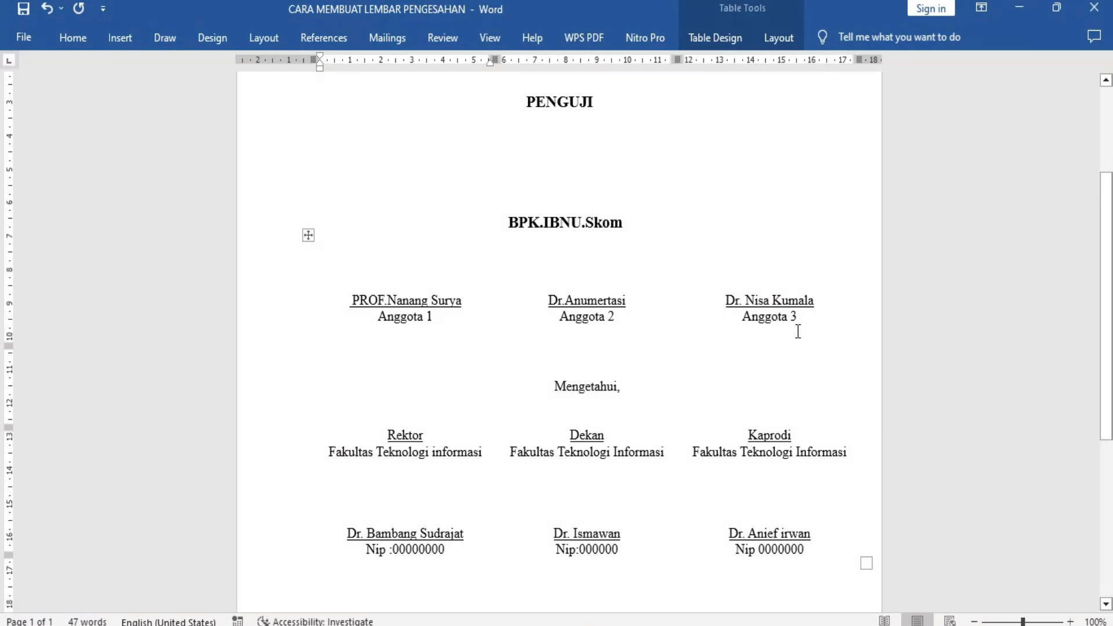
scroll(797, 331, "up", 3)
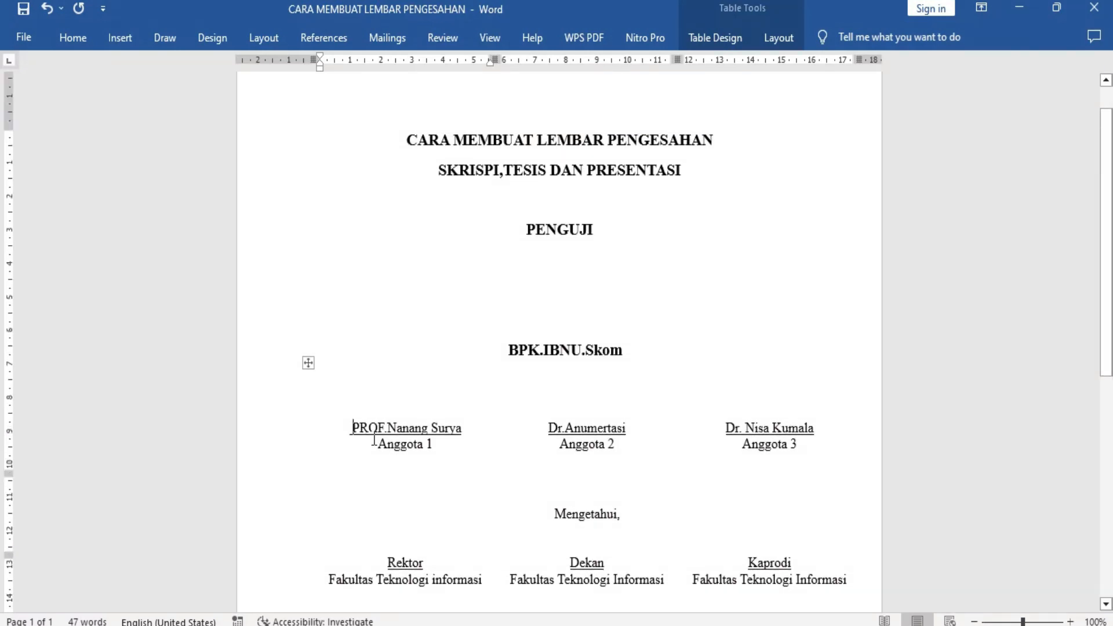
key("BackSpace")
key("BackSpace")
key("BackSpace")
key("BackSpace")
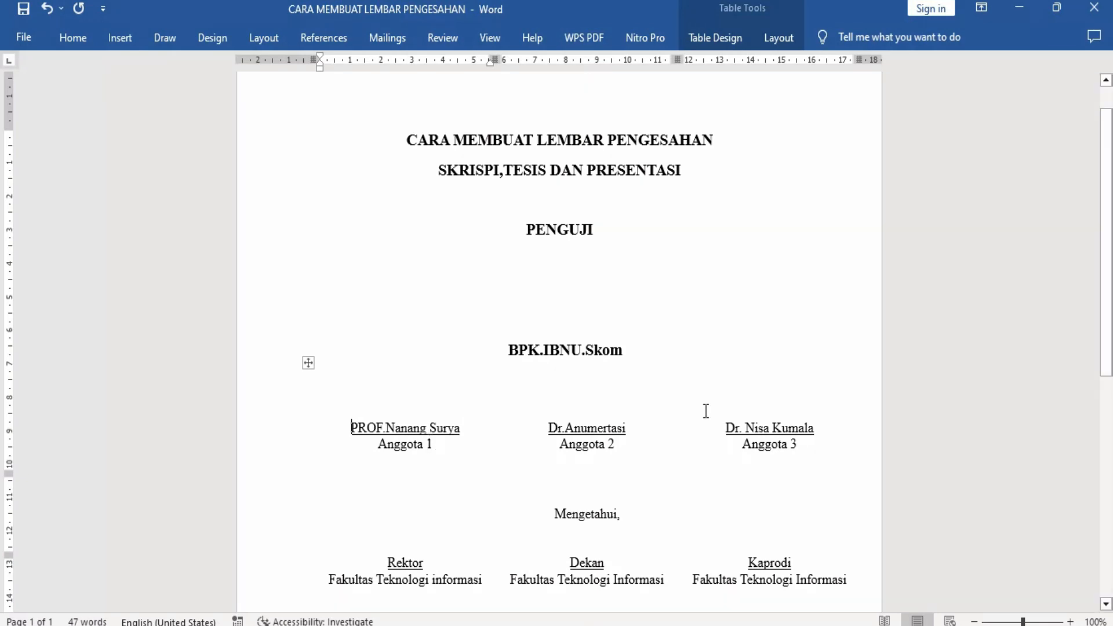
Examine the Mengetahui block with its officials' names and Nip lines, and look over the sheet's headings again.
scroll(704, 411, "down", 3)
scroll(596, 423, "down", 3)
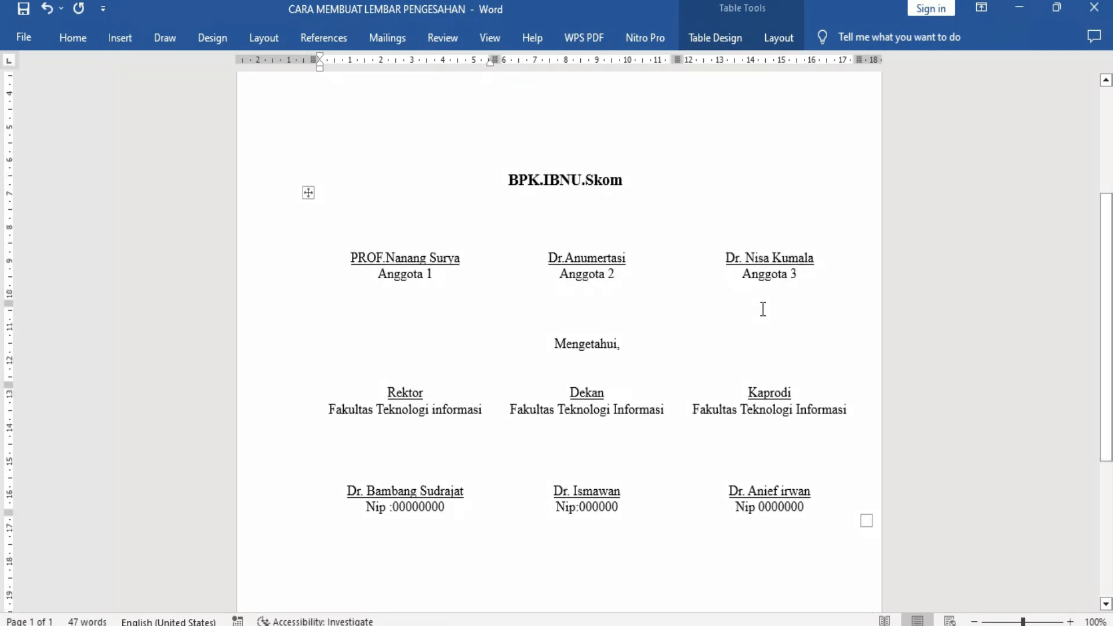
scroll(734, 359, "down", 3)
scroll(730, 369, "up", 10)
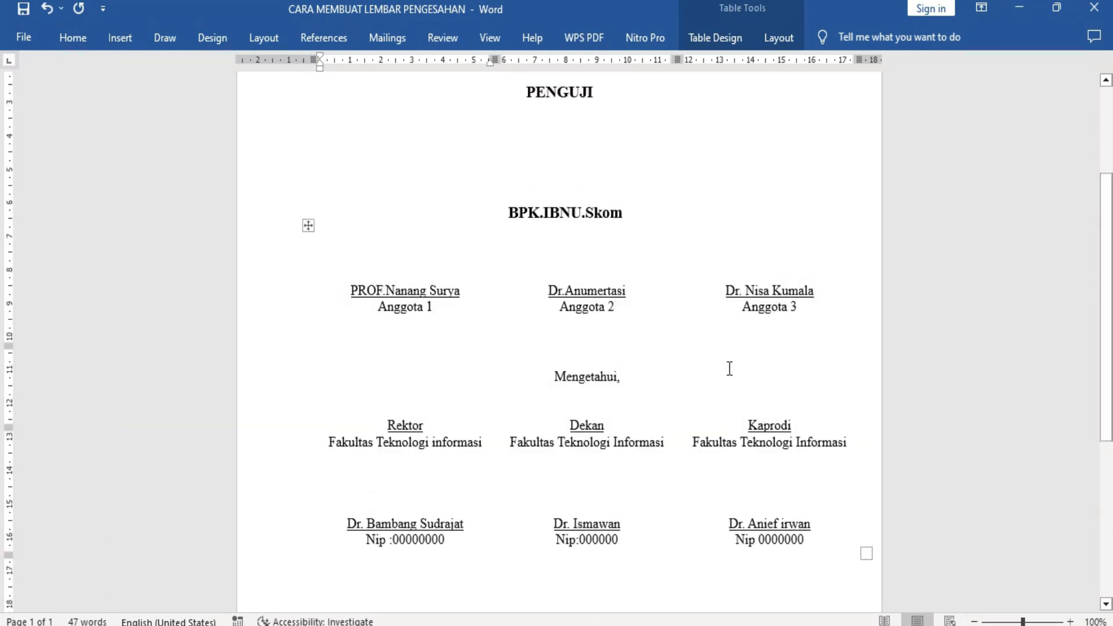
scroll(730, 368, "down", 9)
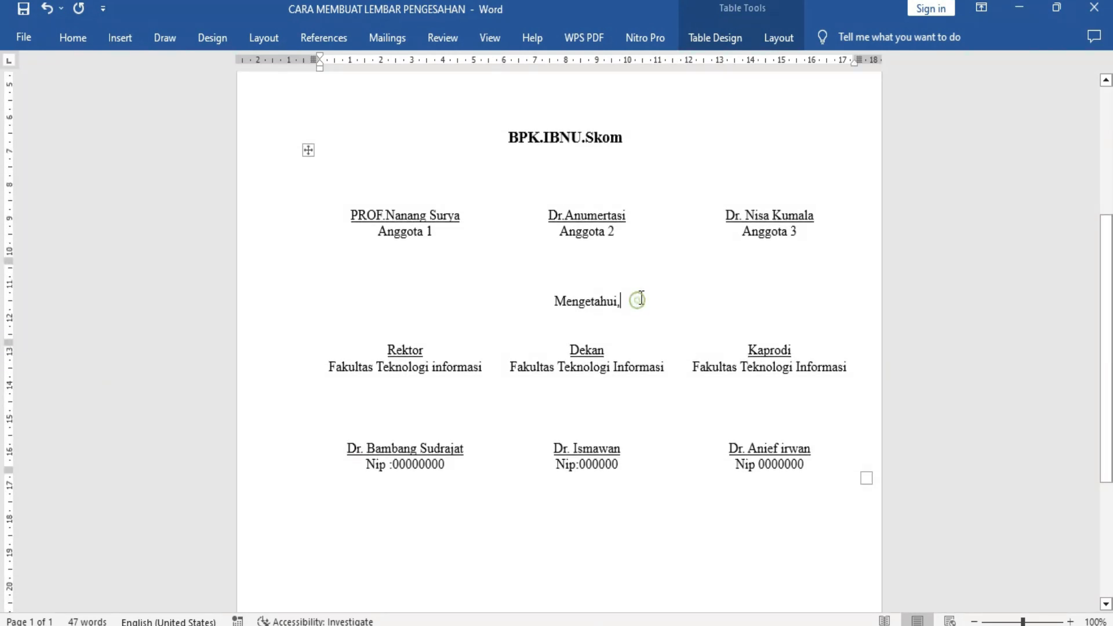
left_click(567, 350)
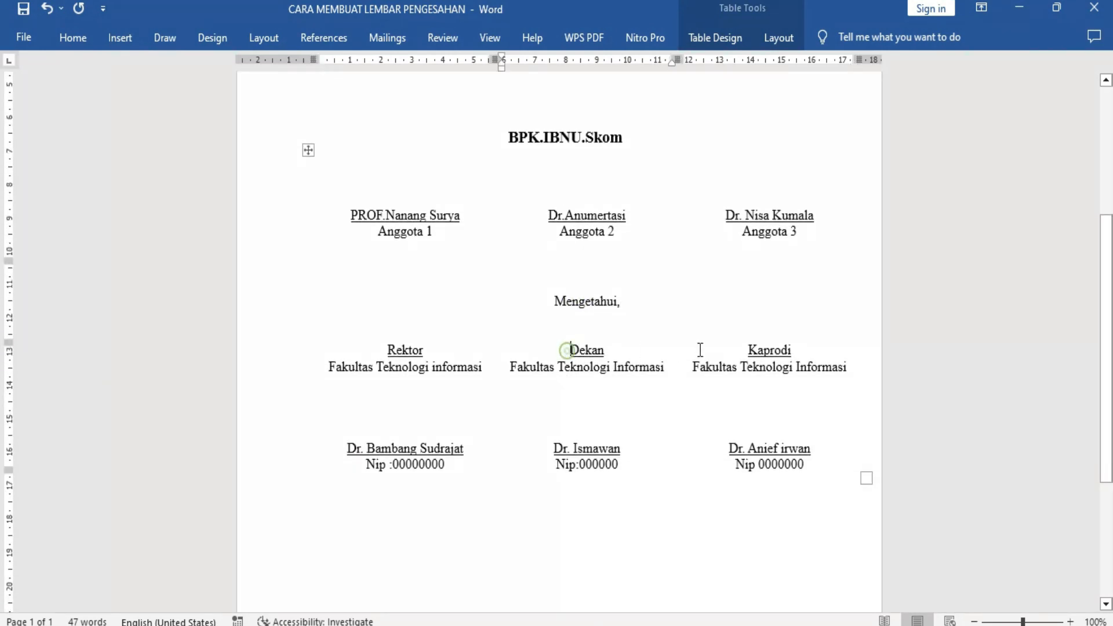
left_click(417, 360)
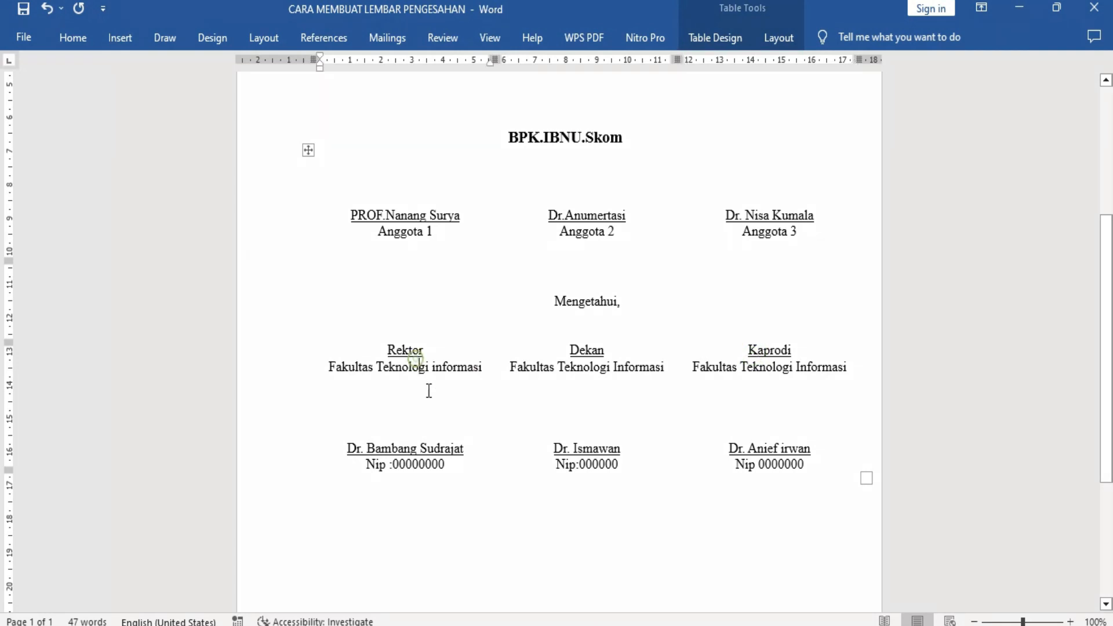
left_click(379, 444)
left_click(575, 453)
left_click(743, 463)
left_click(595, 452)
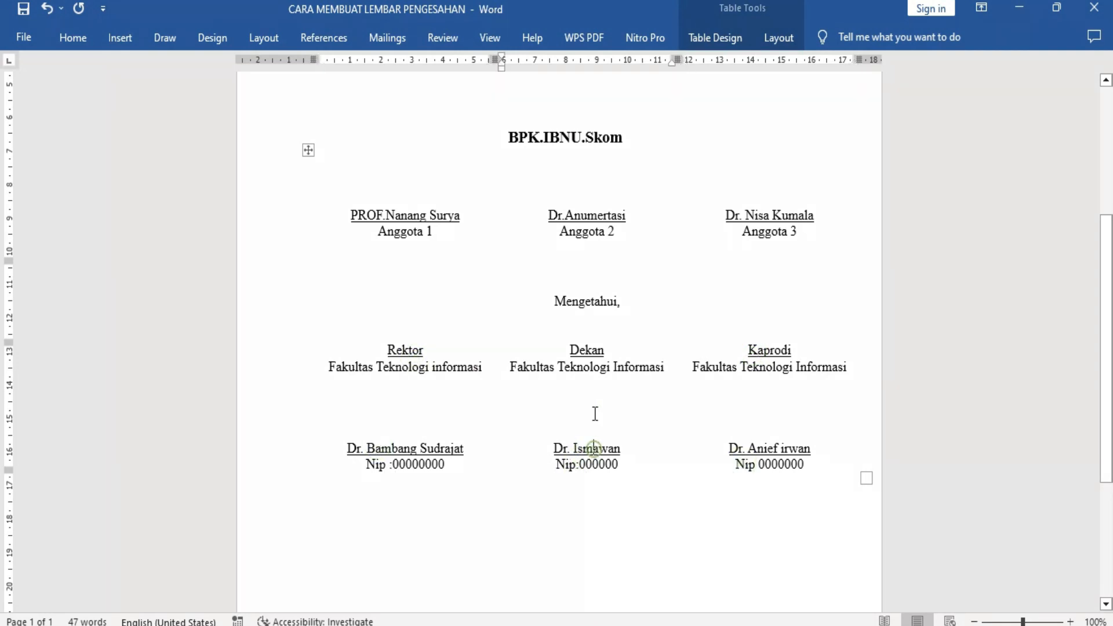
scroll(676, 345, "up", 5)
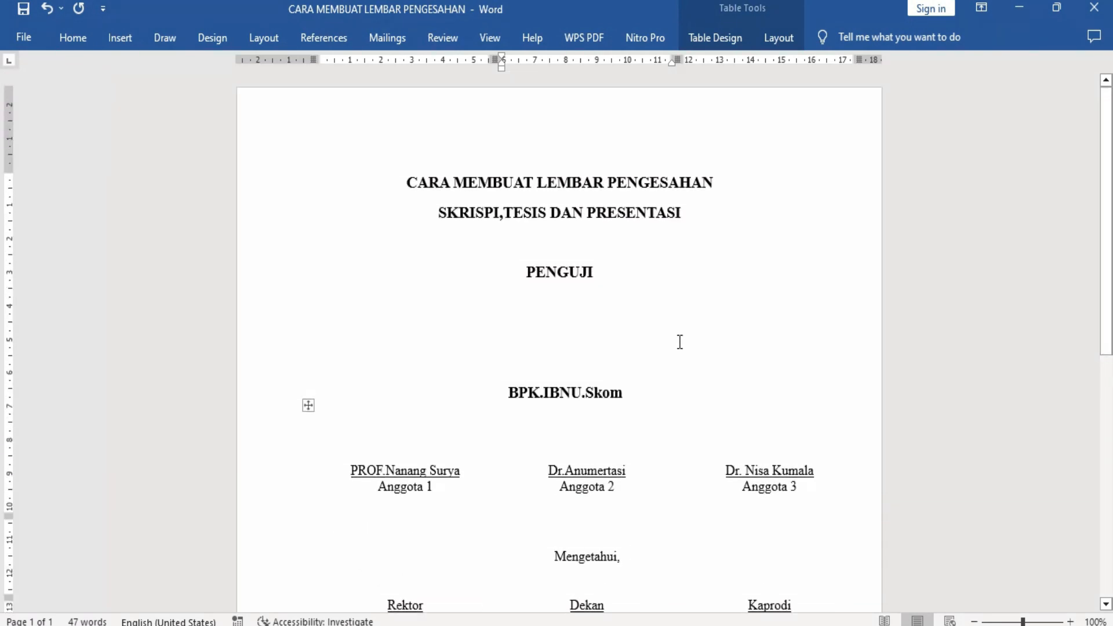
left_click(610, 273)
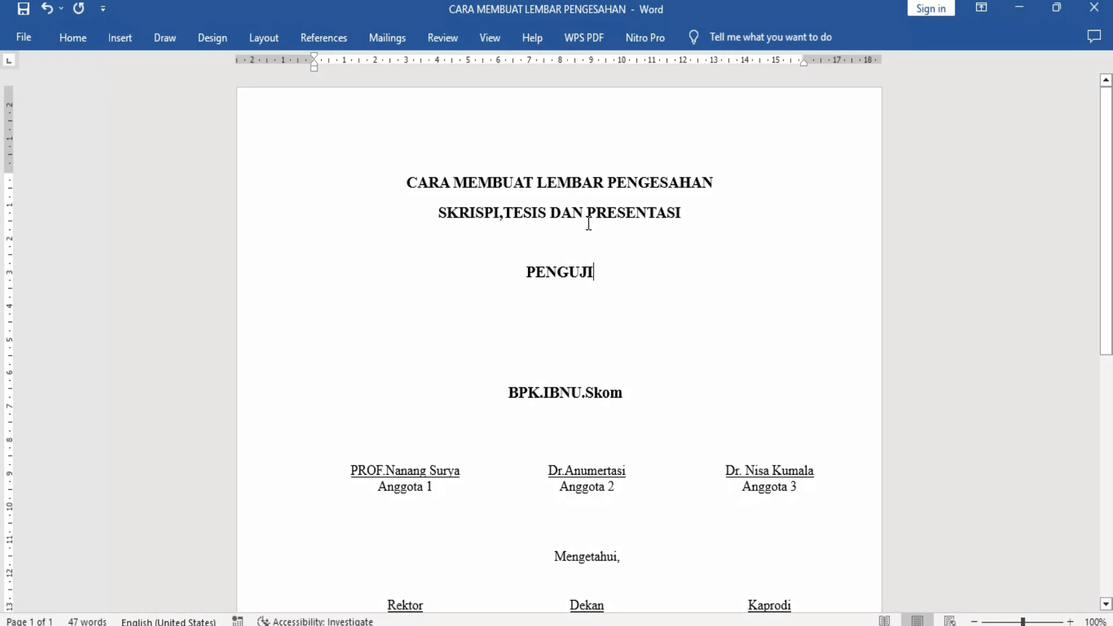
scroll(603, 265, "down", 3)
scroll(613, 290, "up", 3)
Create a new blank document for the approval sheet.
left_click(24, 38)
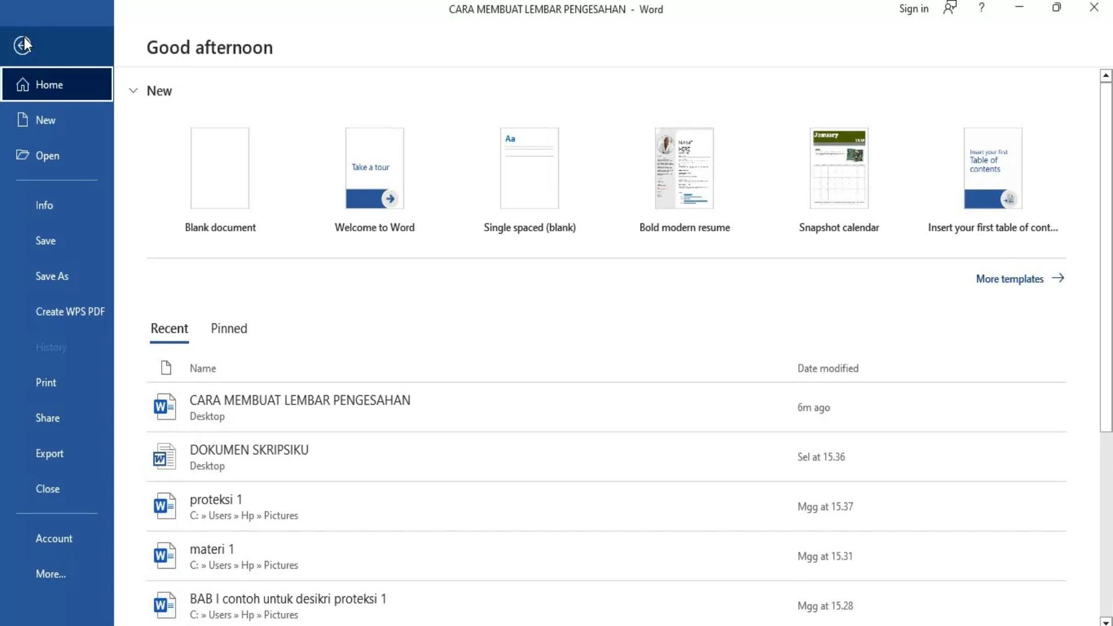
left_click(48, 123)
left_click(232, 204)
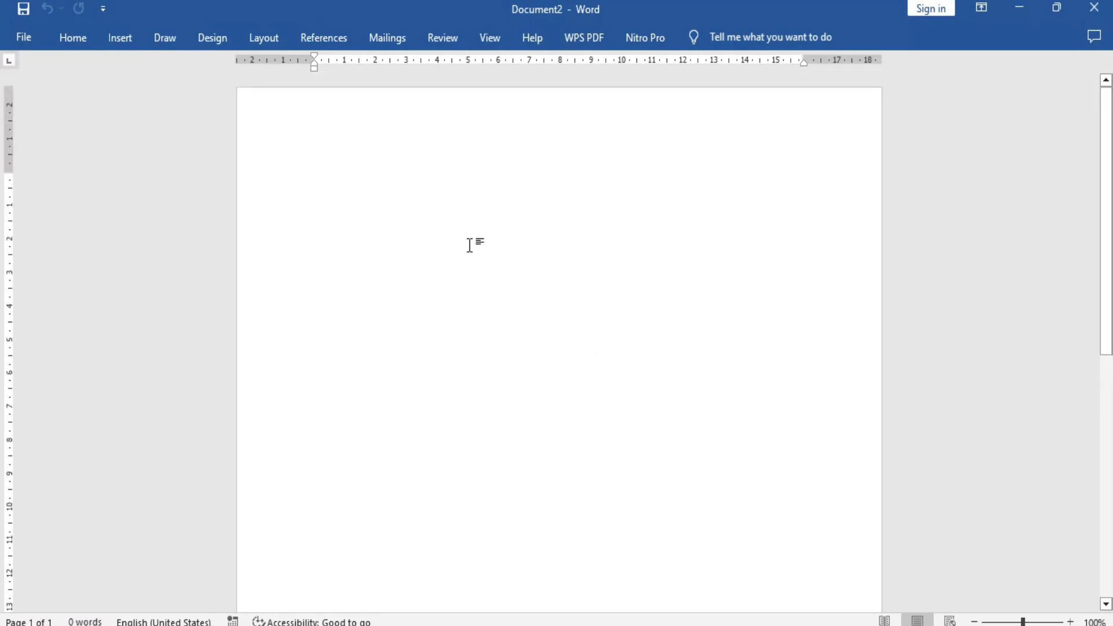
key("Return")
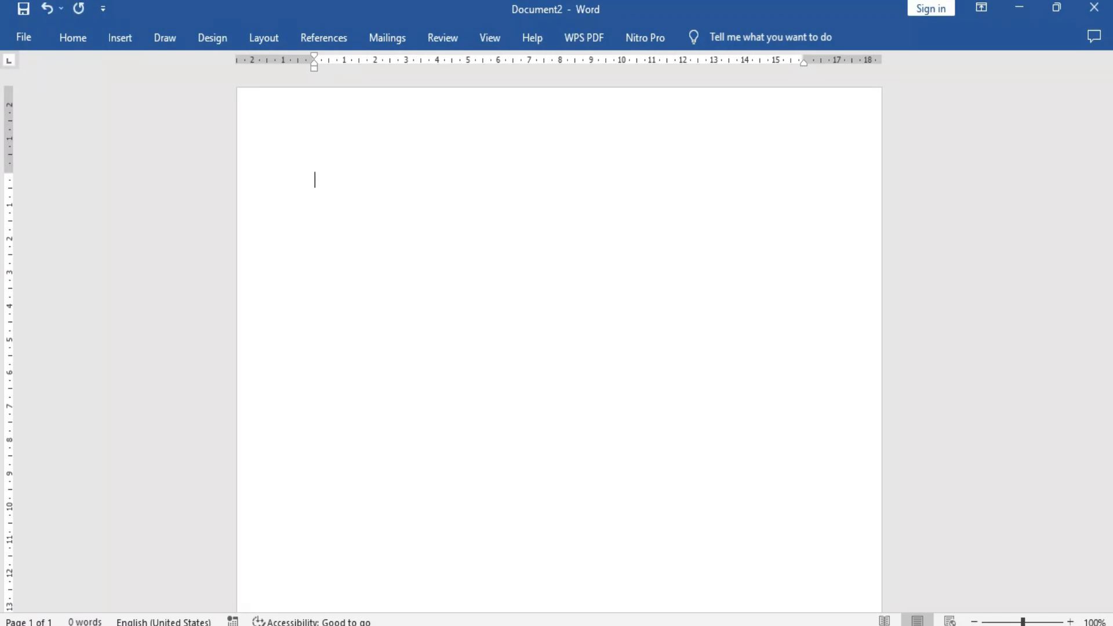
Enter the title on two lines: "CARA MEMBUAT LEMBAR PENEGSAHAN" and "SKRIPSI, TESIS, DAN PRESENTASI".
type("CARA MEMBUAT LEMBAR PEBEN")
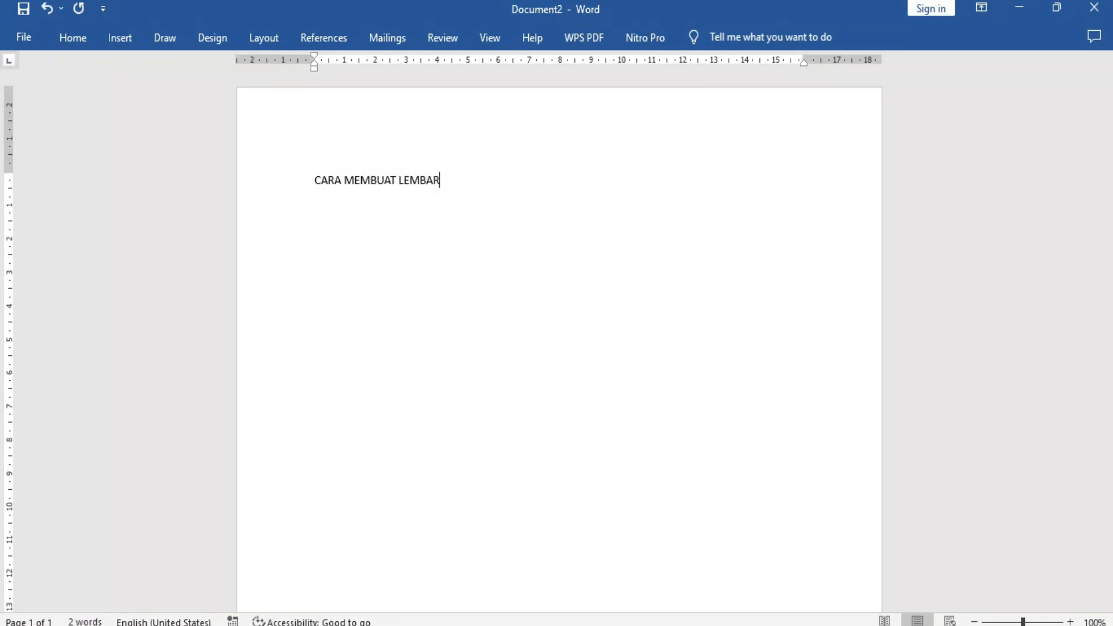
key("BackSpace")
key("BackSpace")
key("BackSpace")
type("NEGSA")
key("BackSpace")
type("SAHAN SK")
type("RIPSI,")
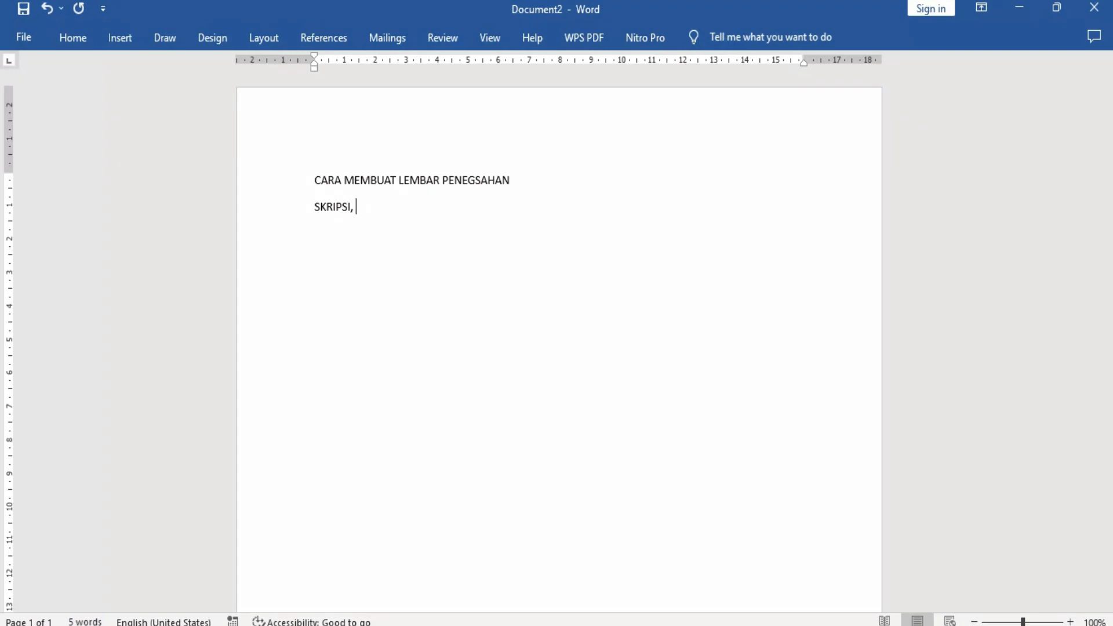
type(" TESIS, DAN PRESENTASI")
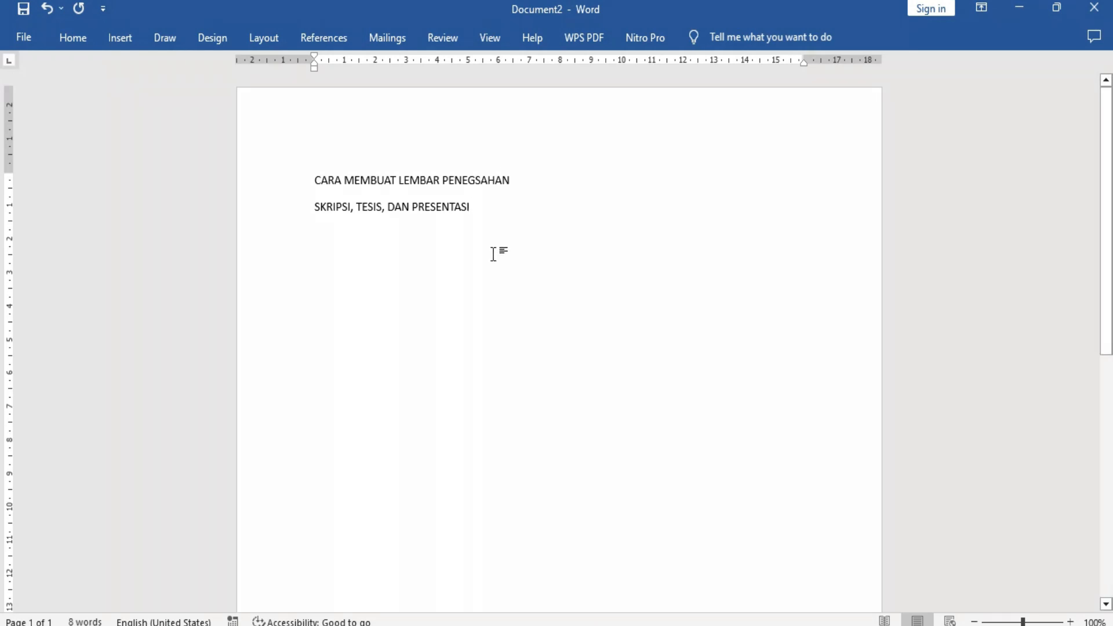
Center both title lines and format them in Times New Roman at size 14.
left_click_drag(492, 214, 307, 179)
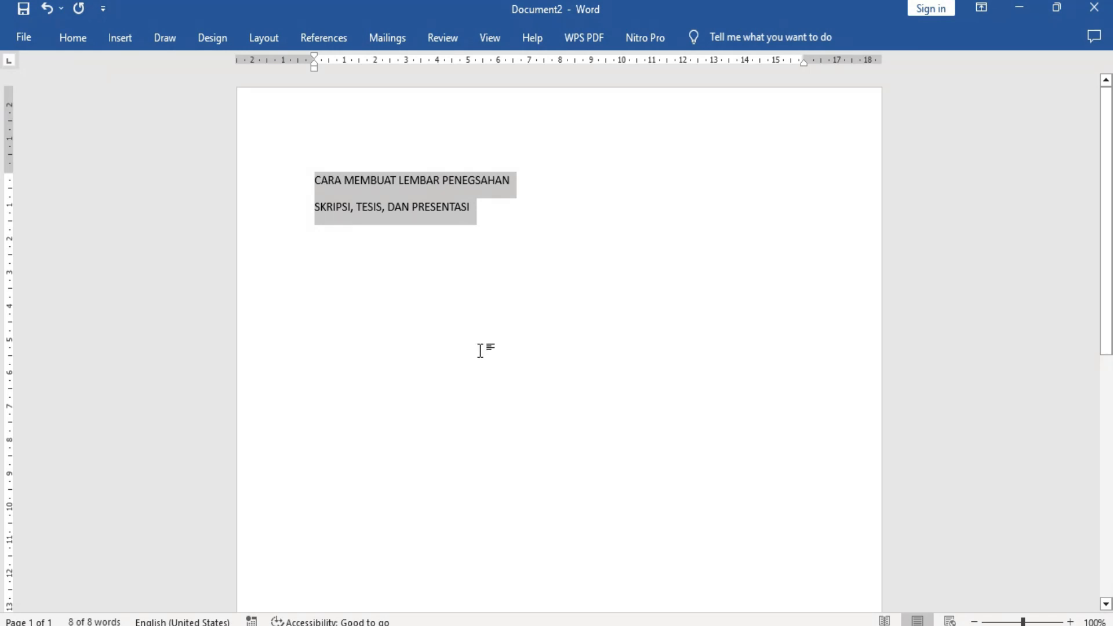
left_click(69, 37)
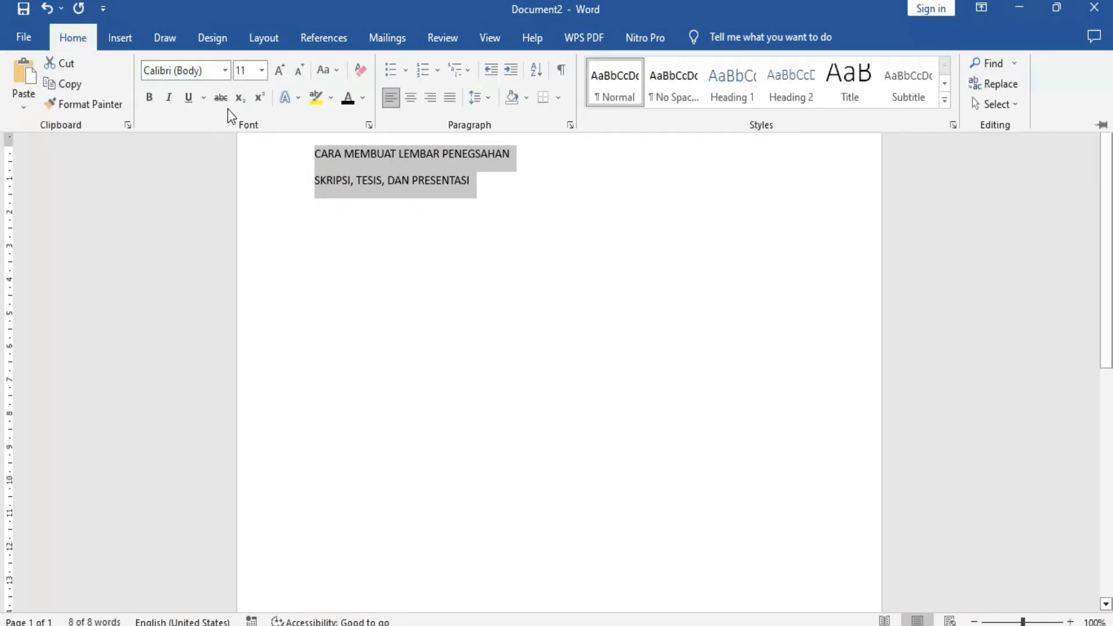
left_click(411, 97)
left_click(182, 70)
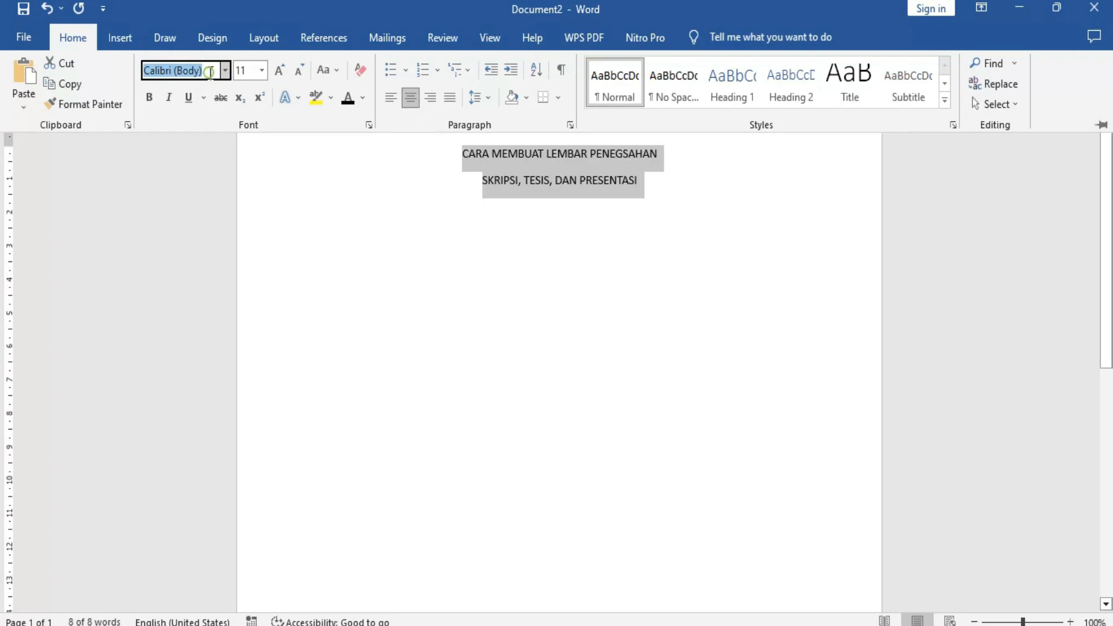
type("Times New Roma")
key("Return")
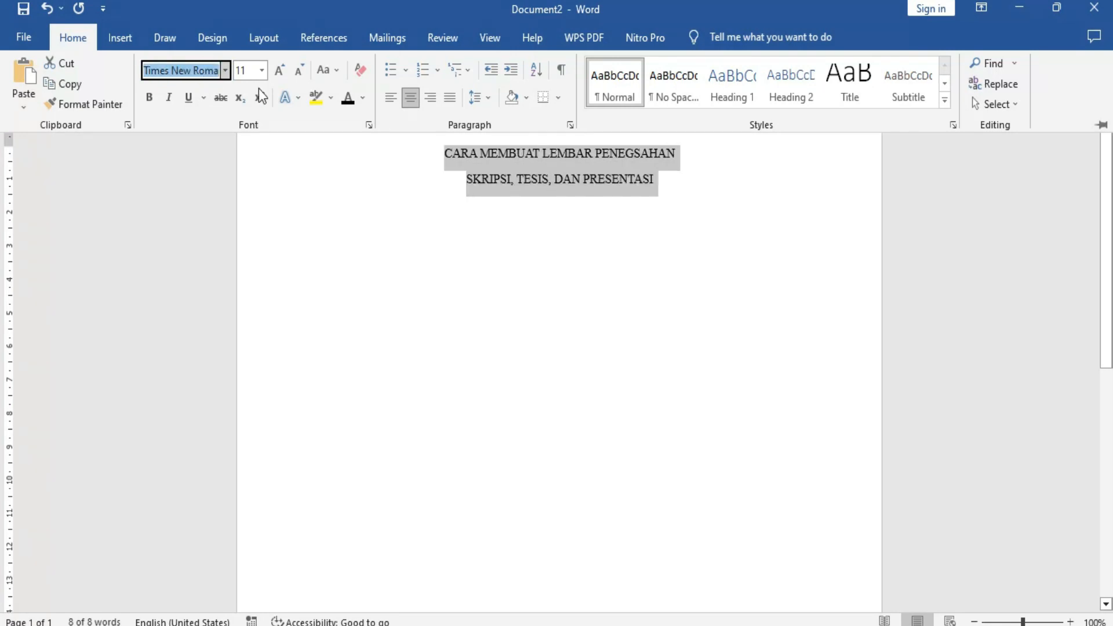
left_click(262, 70)
left_click(238, 171)
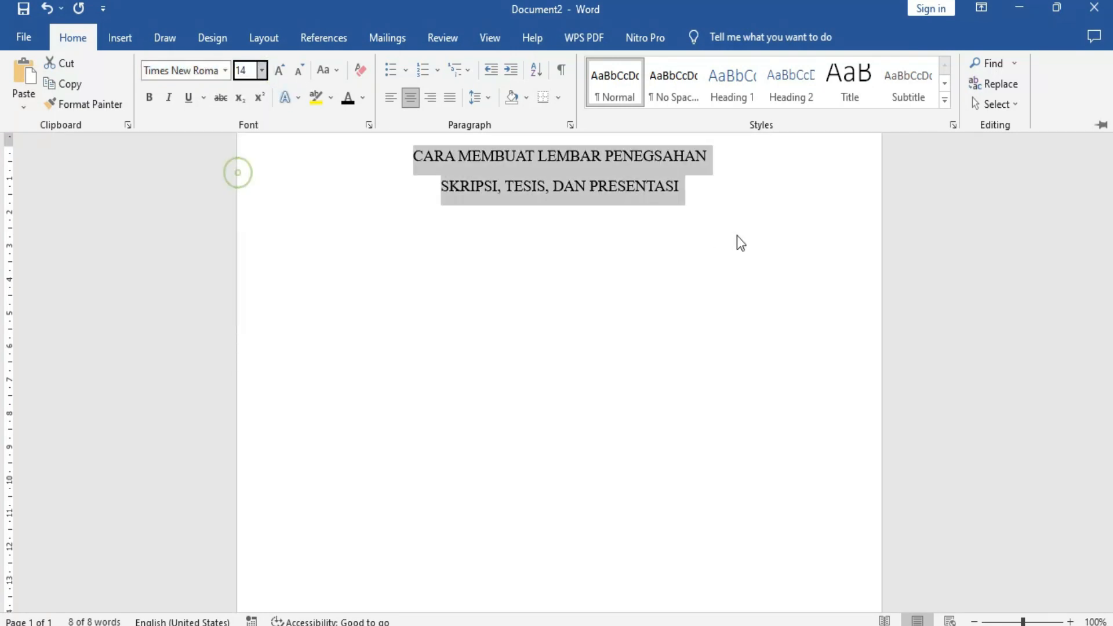
key("ctrl+F1")
left_click(689, 182)
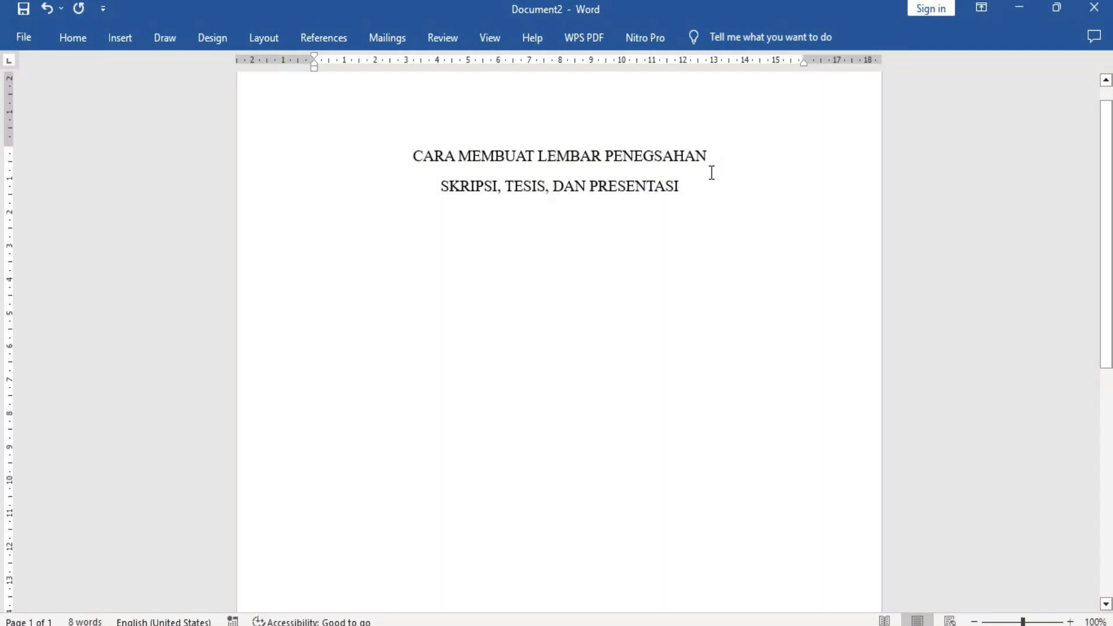
Start a left-aligned empty line below the title and set its font size to 12.
key("Return")
type("nama")
key("BackSpace")
key("BackSpace")
key("BackSpace")
key("BackSpace")
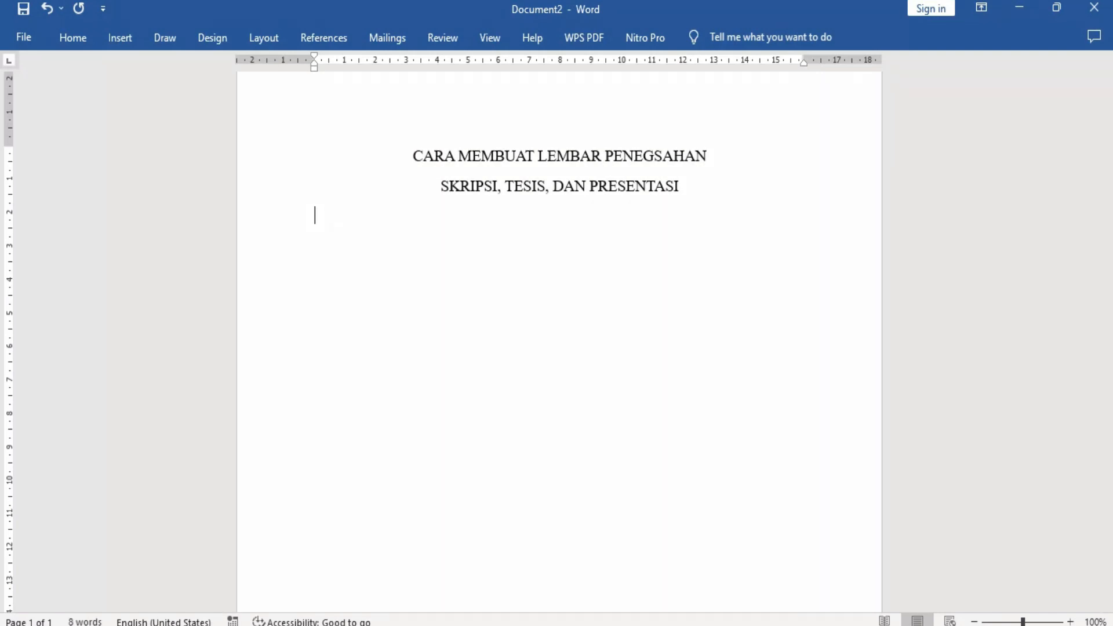
left_click(80, 40)
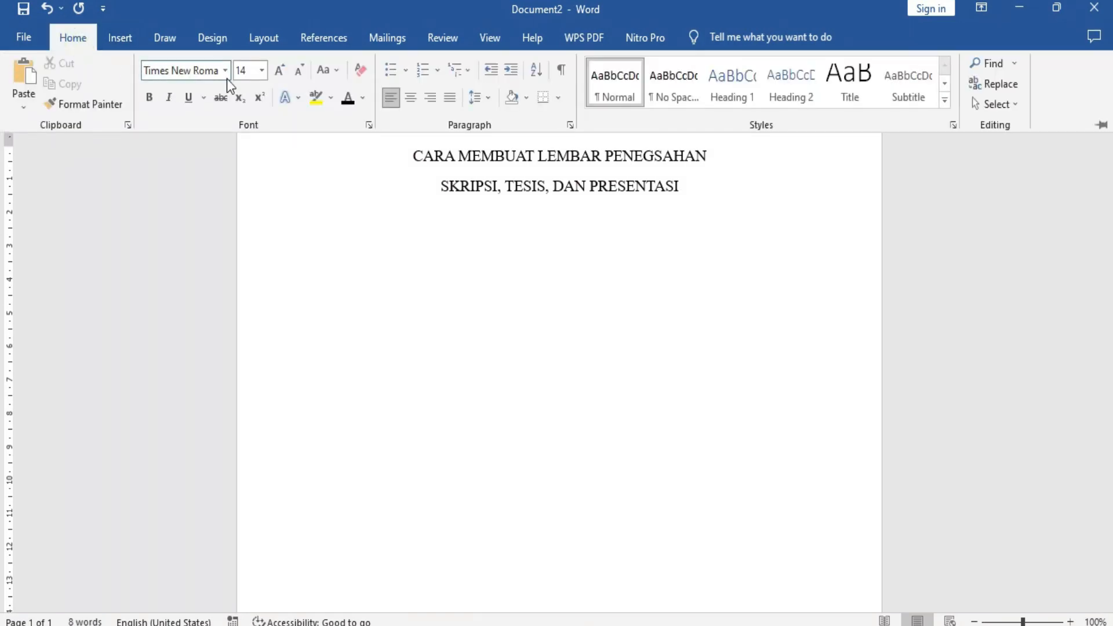
left_click(261, 71)
left_click(241, 156)
type("nama")
key("BackSpace")
left_click(409, 275)
left_click(625, 297)
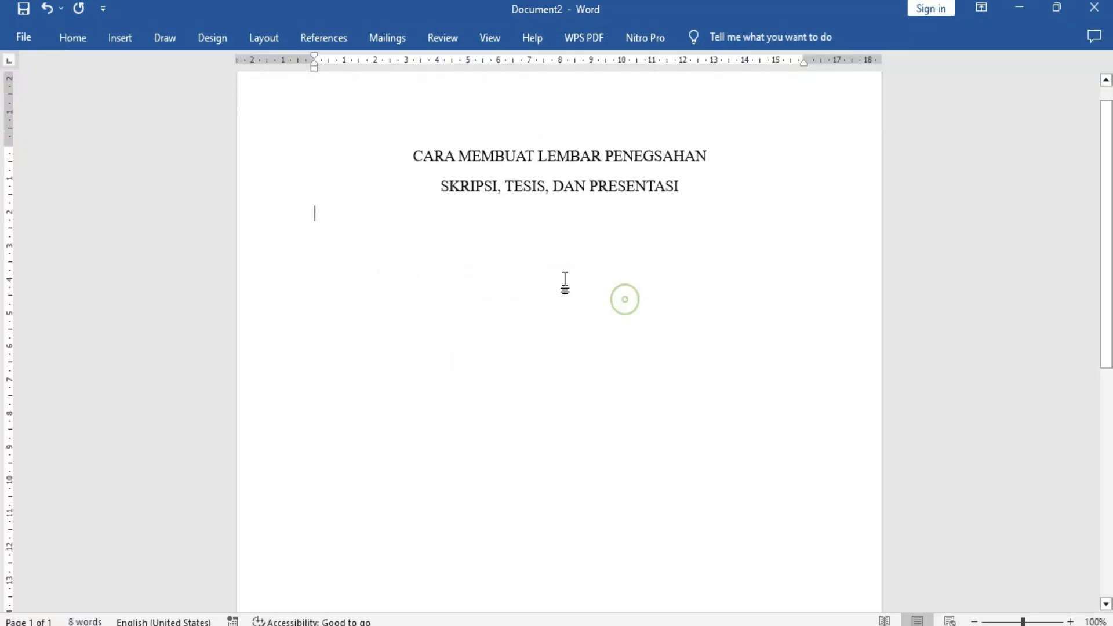
left_click(74, 43)
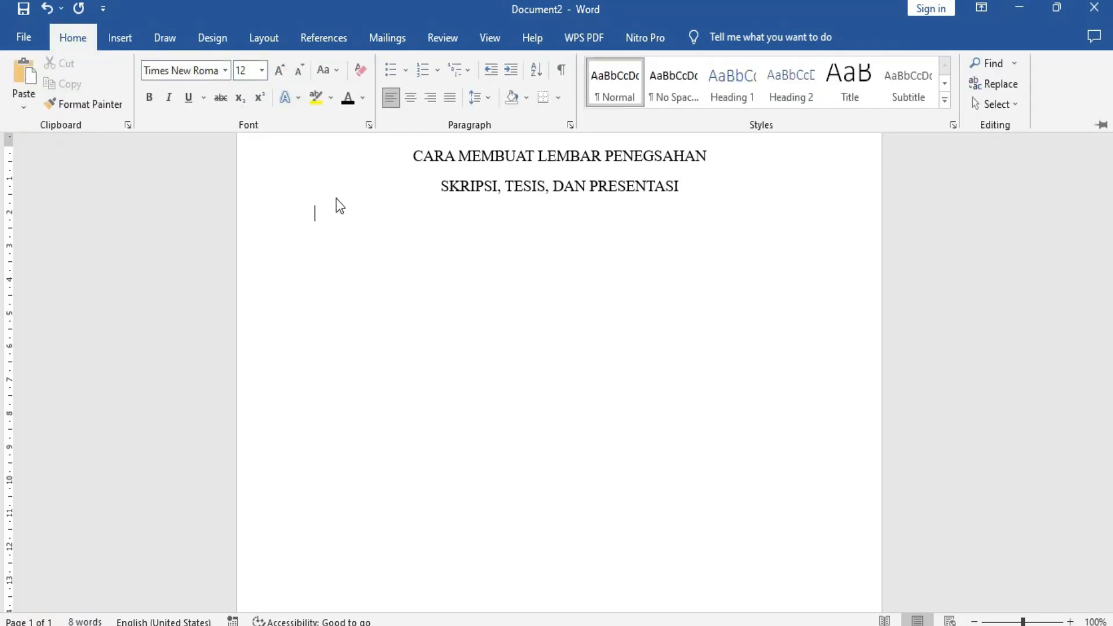
Add two label lines below the title: "Judul skripsi :" and "Tema pokok :".
left_click(328, 222)
type("judul skripsi :")
key("Return")
type("tema")
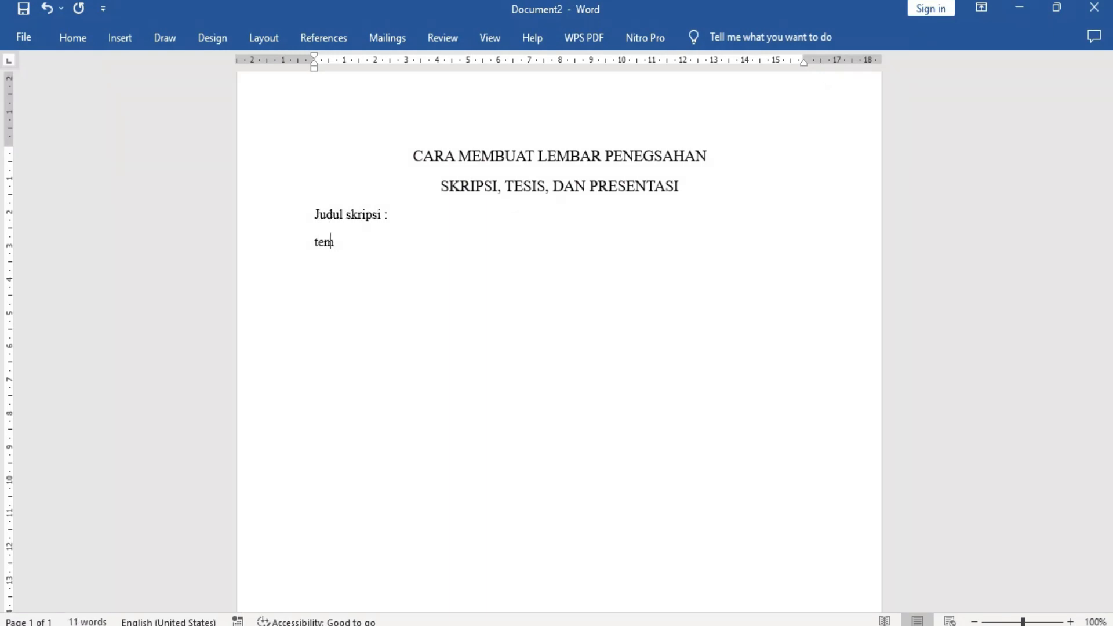
key("BackSpace")
key("BackSpace")
type("a pokok :")
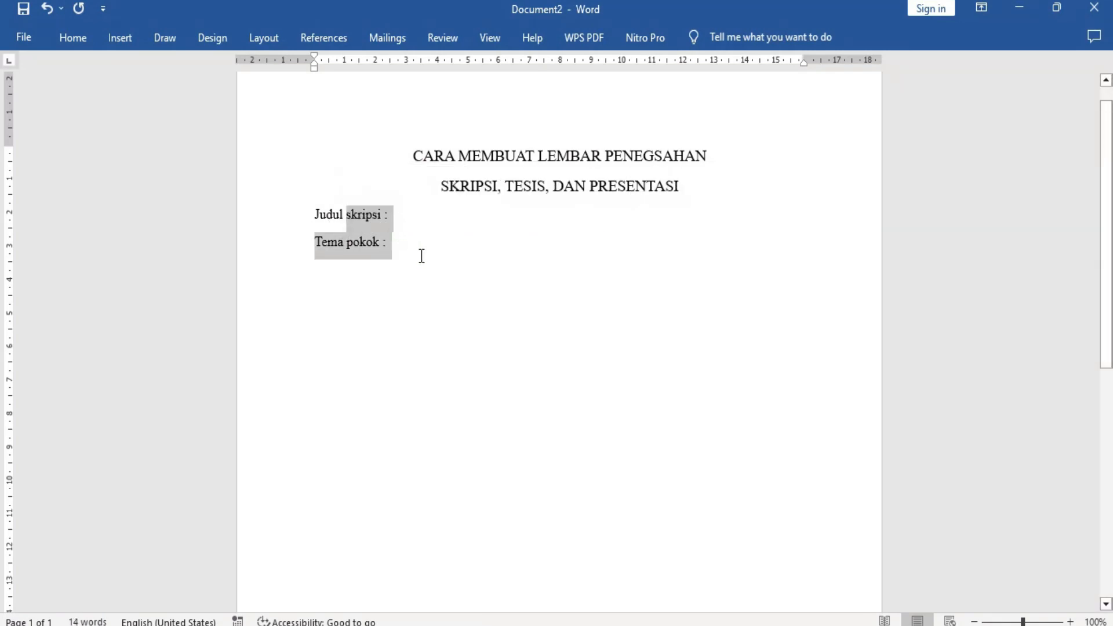
Leave a blank line below the "Tema pokok :" line and indent a new line to near the page's centre.
key("Return")
key("Return")
key("Return")
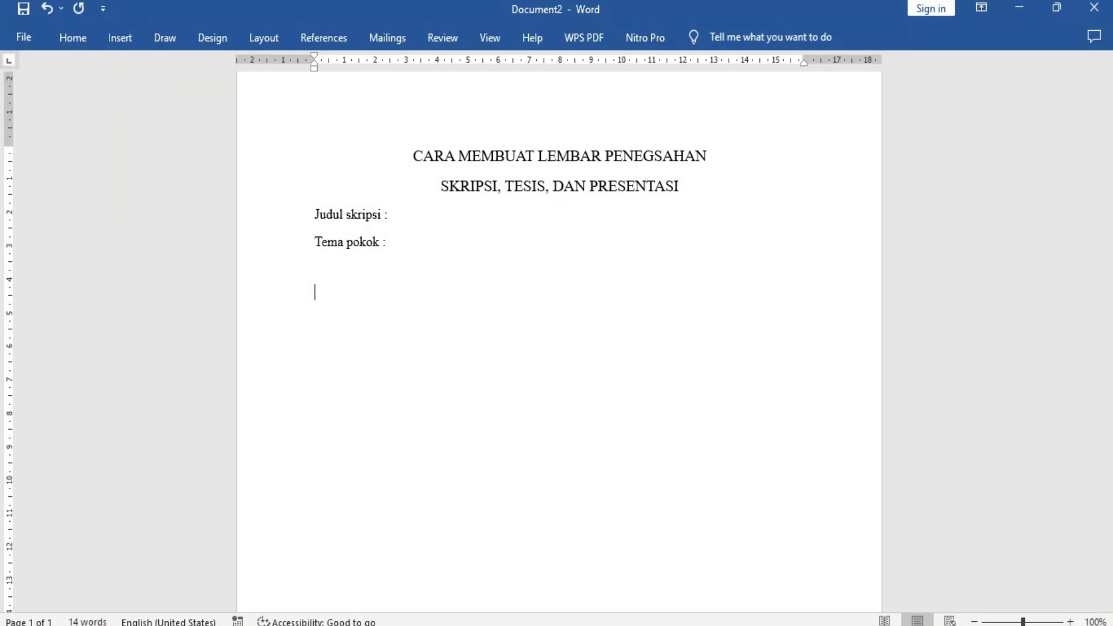
scroll(489, 318, "down", 5)
scroll(494, 327, "up", 5)
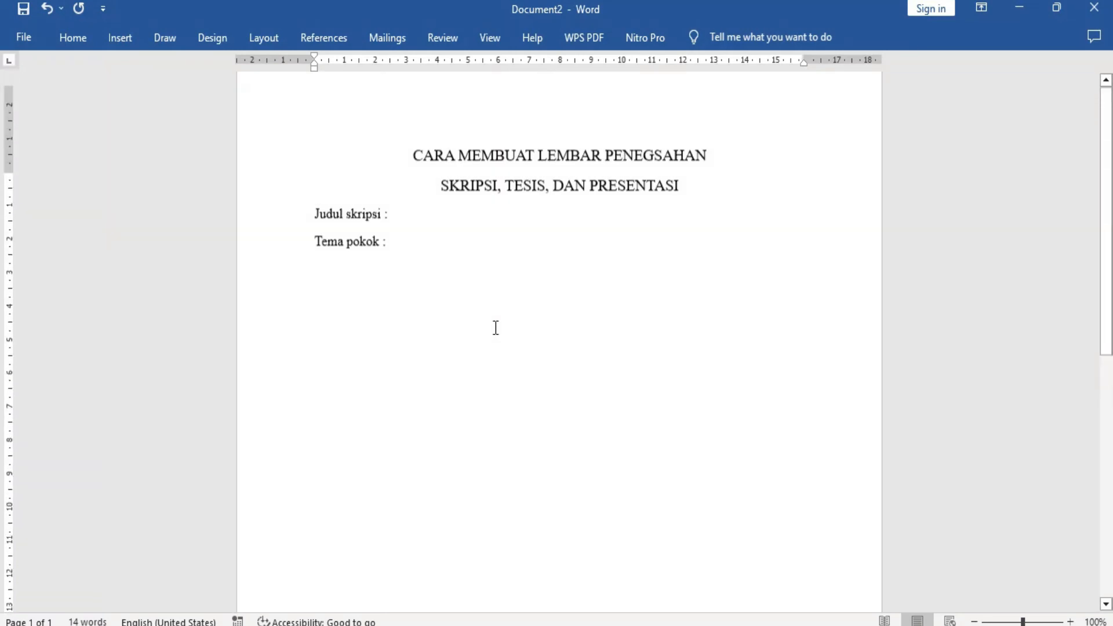
key("Tab")
scroll(539, 311, "down", 1)
key("Tab")
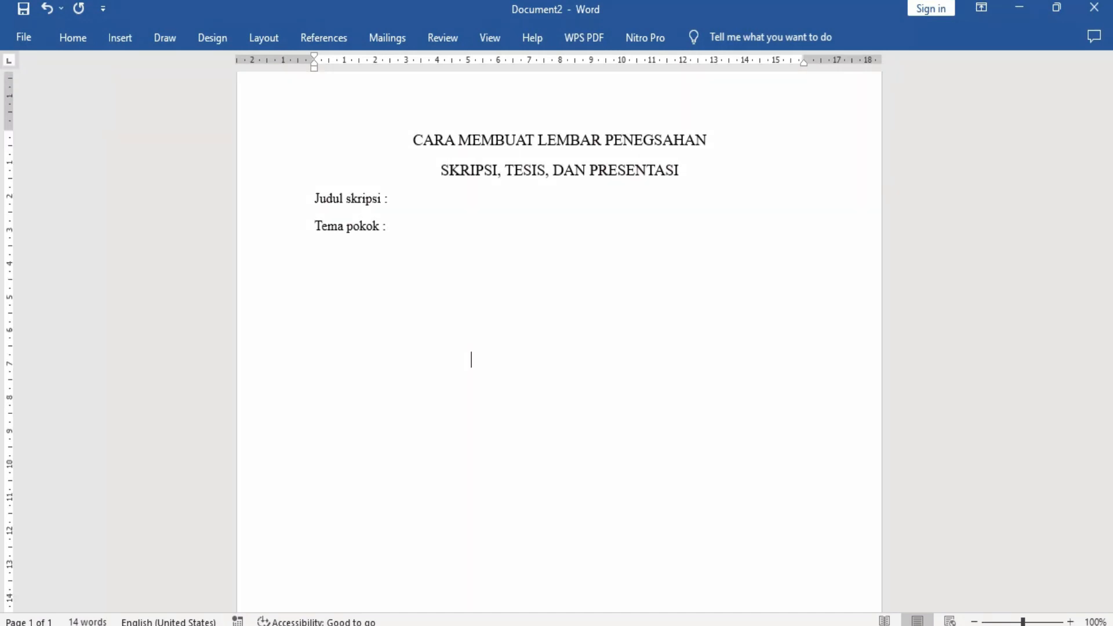
scroll(659, 345, "down", 3)
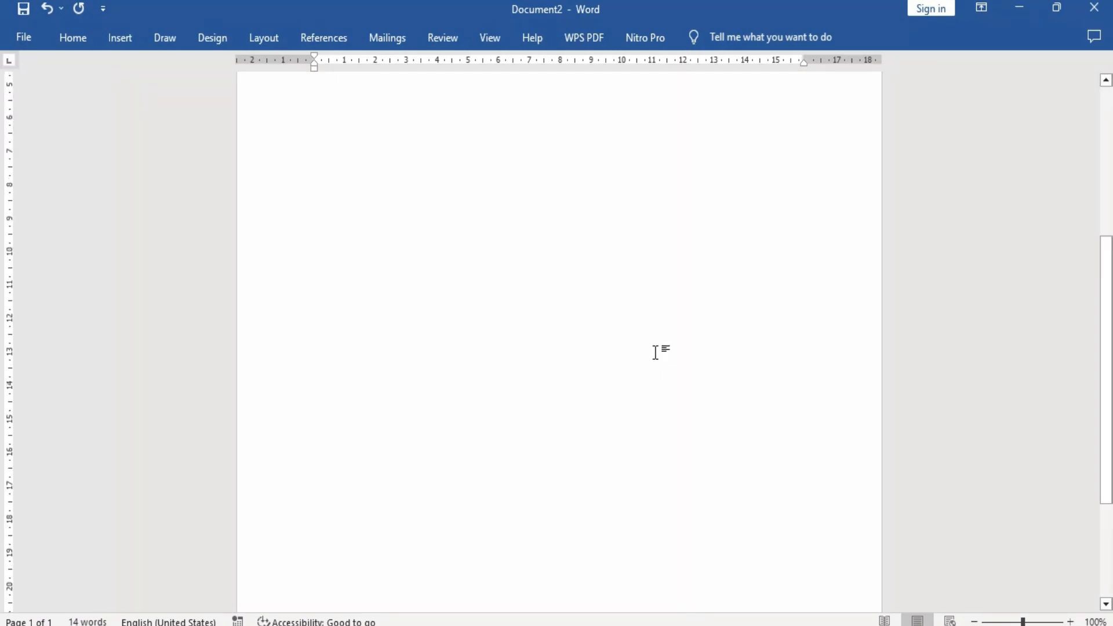
scroll(656, 350, "up", 4)
left_click(547, 323)
key("Tab")
key("Tab")
key("Tab")
key("Tab")
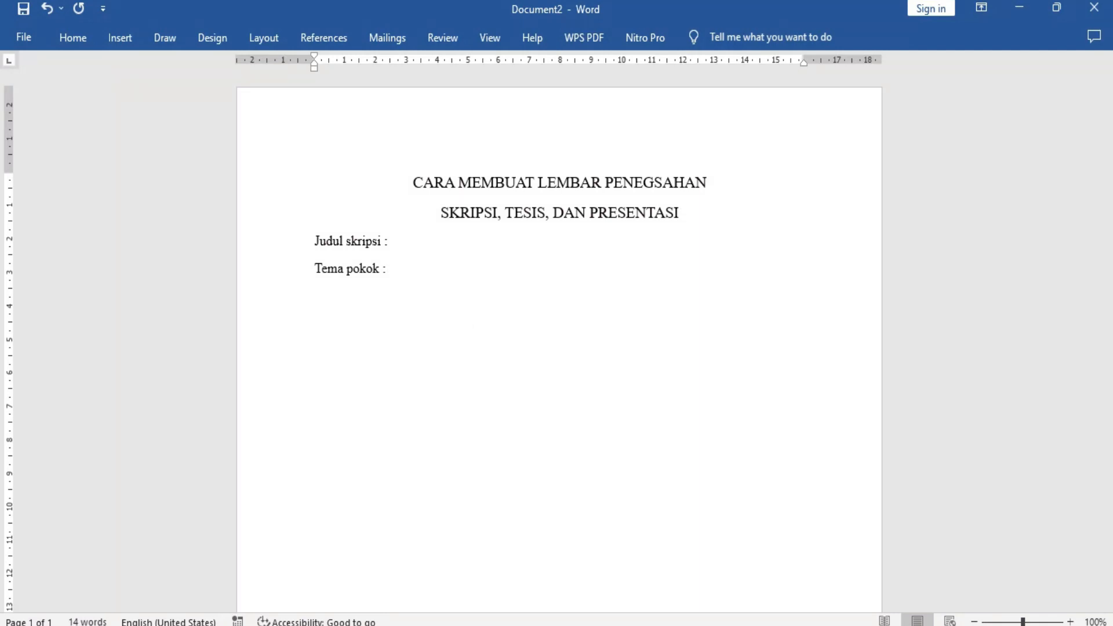
Enter the heading "Penguji" on the indented line and leave three blank lines below it for the signature.
type("Peng")
key("Return")
scroll(576, 370, "down", 3)
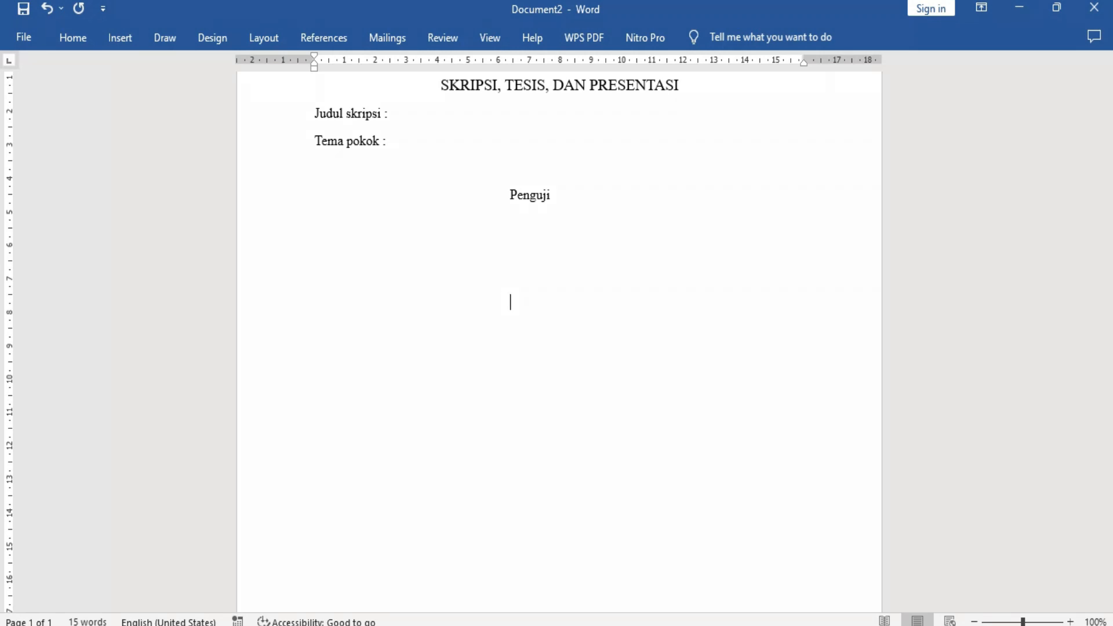
Enter the examiner's name below the signature space, with the title "Bpk." and the degree "S.kom".
type("Bpk. Ibnu,S.kom")
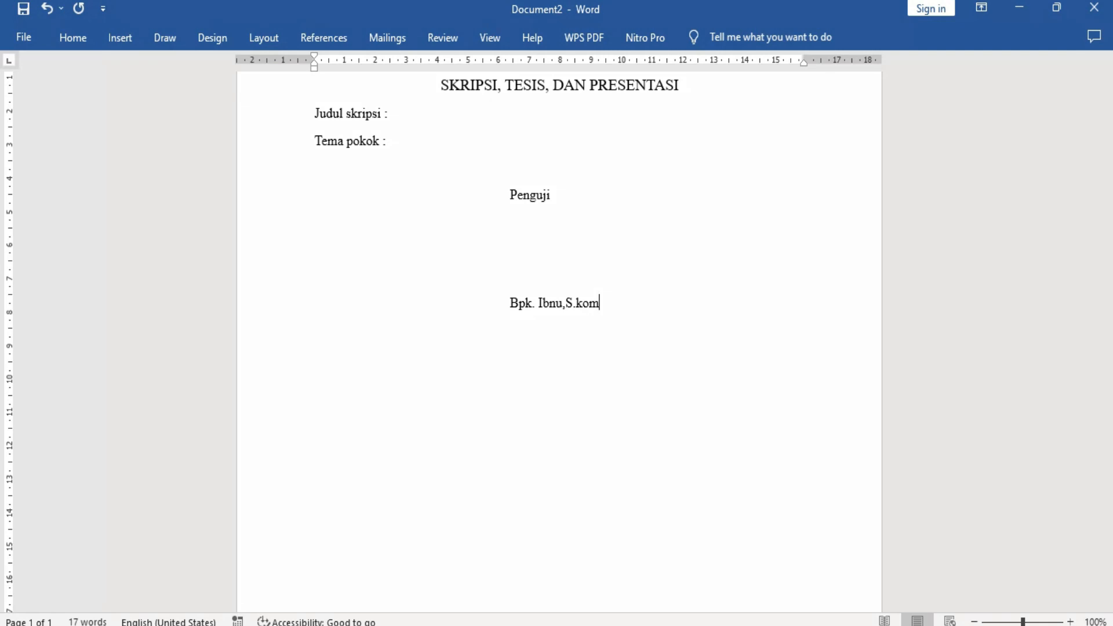
Shift the "Penguji" heading so it sits centered above the examiner's name, and underline the name.
left_click(504, 195)
left_click_drag(609, 310, 501, 310)
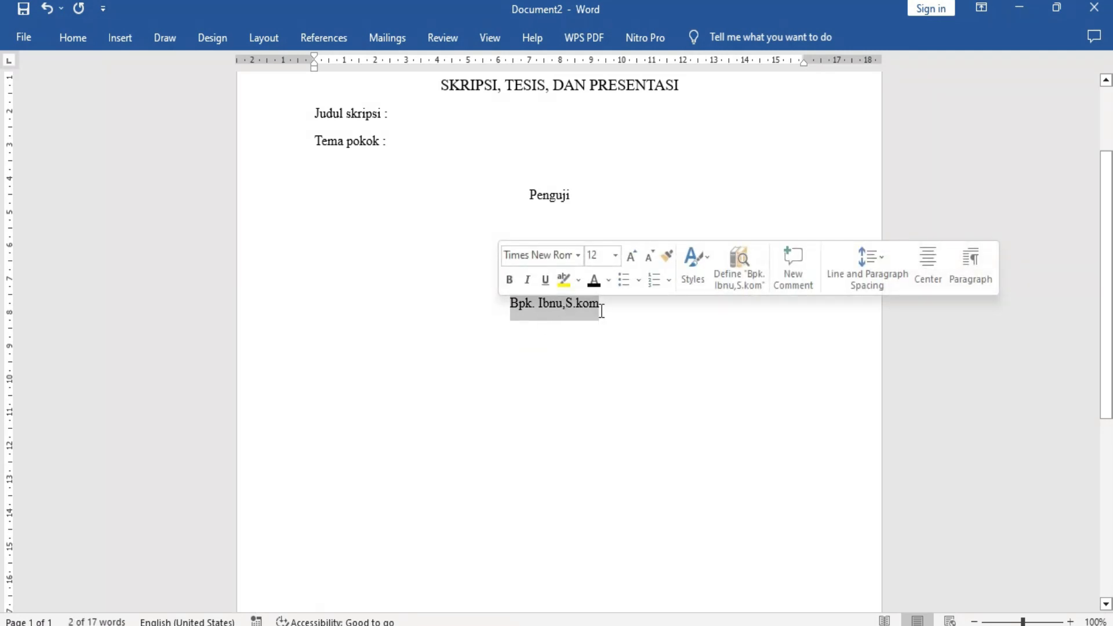
left_click(73, 38)
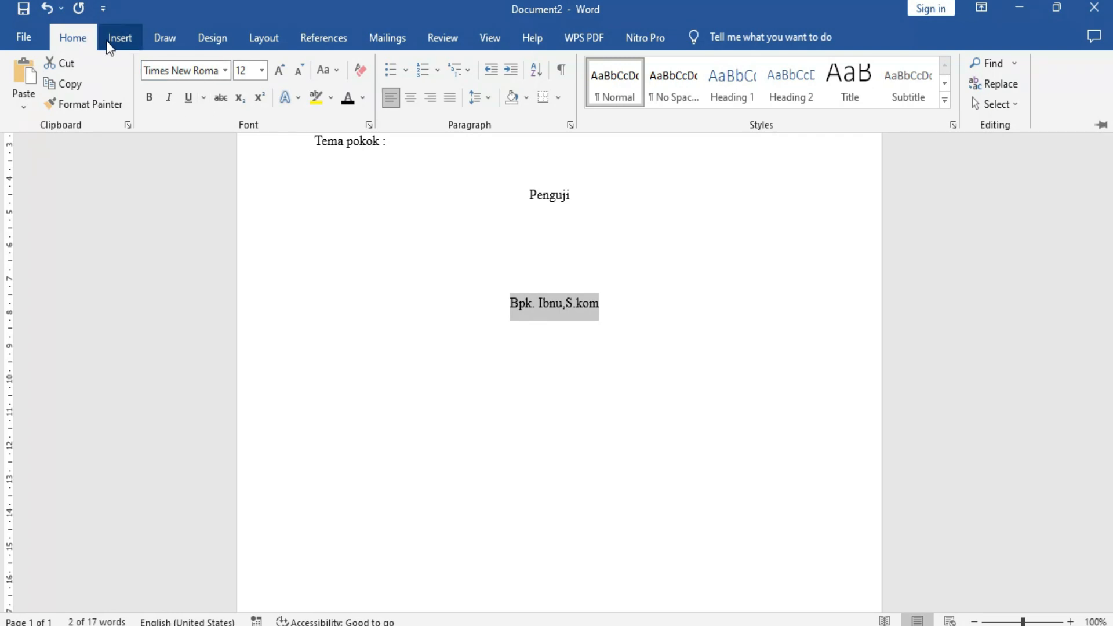
left_click(636, 290)
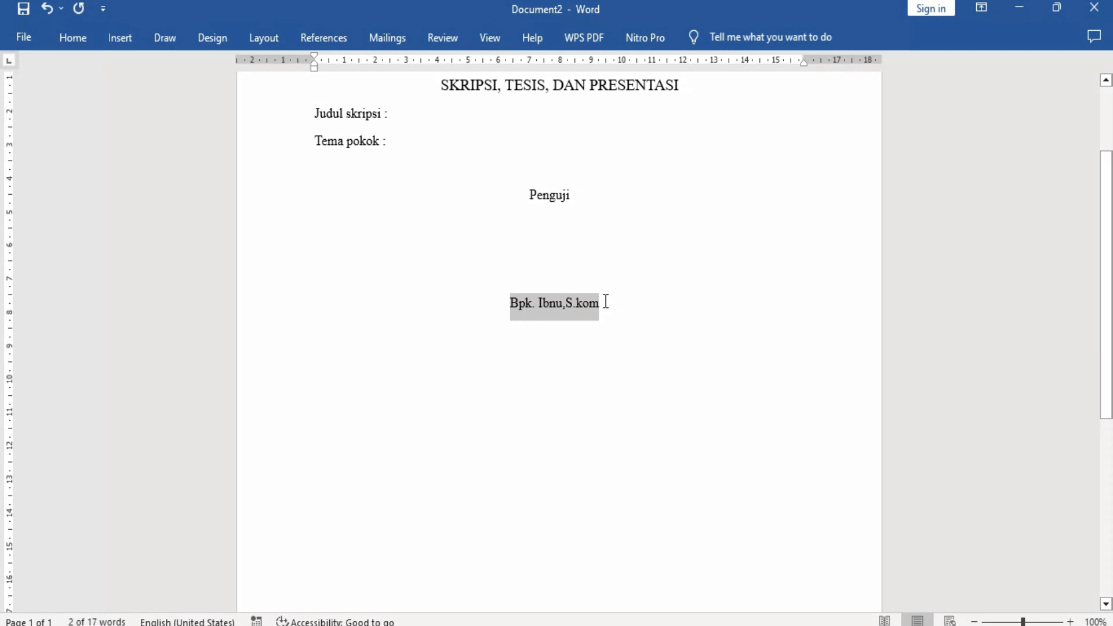
key("ctrl+u")
left_click(605, 301)
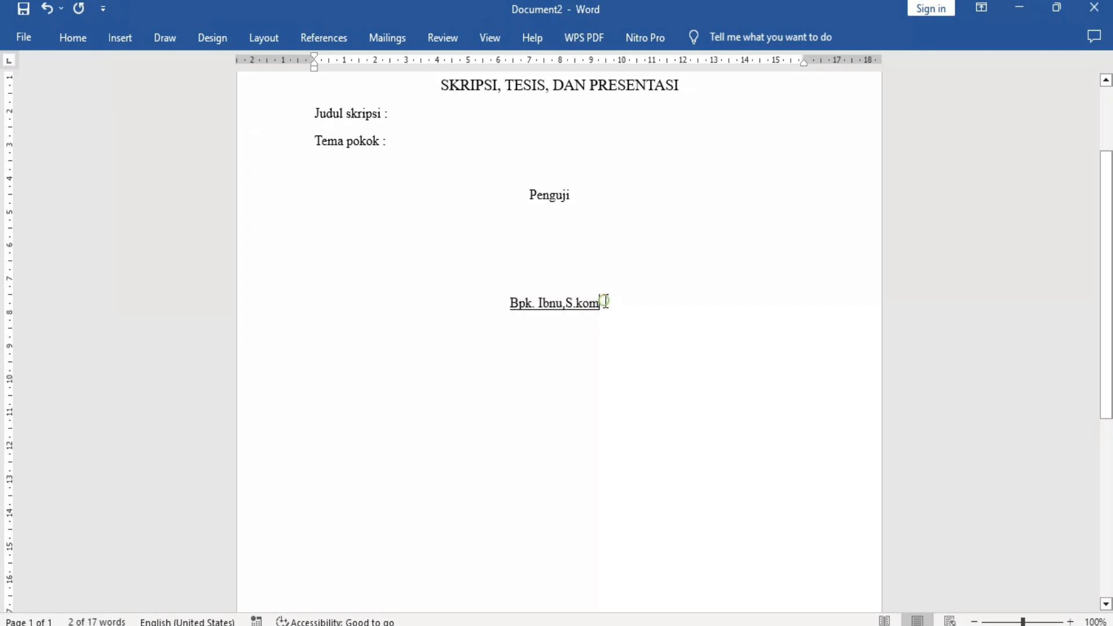
Insert a 3x3 table below the examiner's name, leaving a blank line between them.
key("Return")
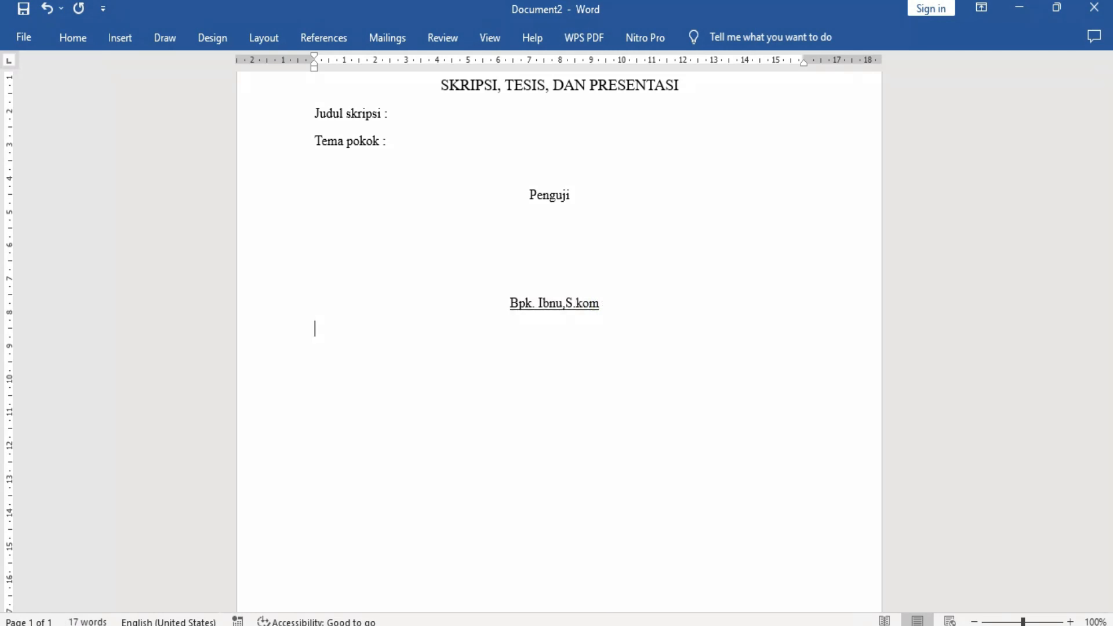
scroll(613, 308, "up", 1)
scroll(614, 319, "down", 5)
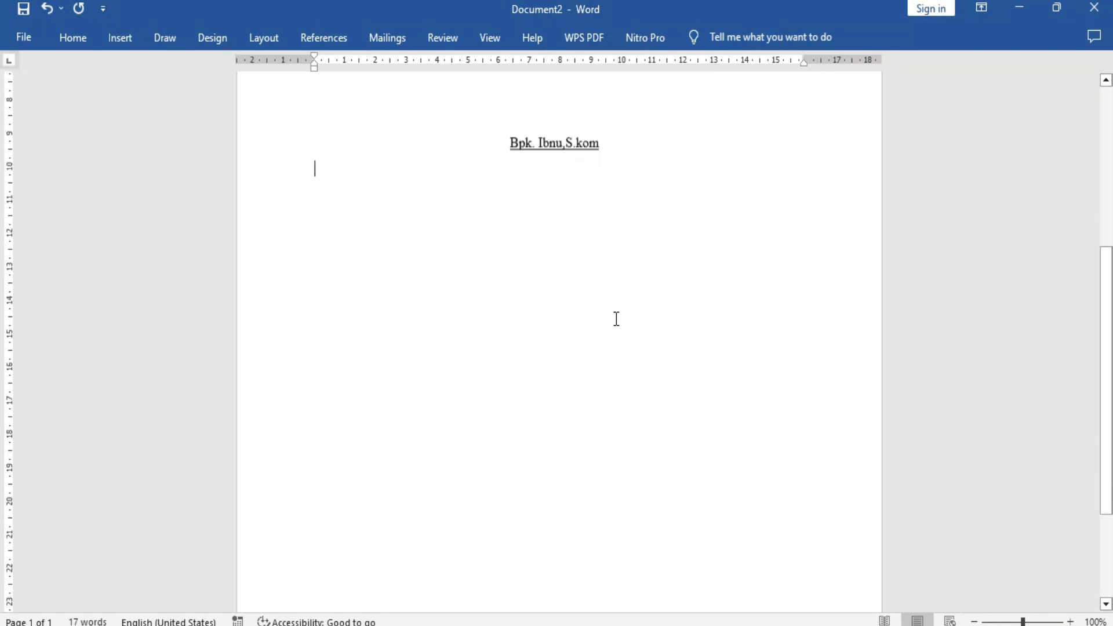
scroll(616, 320, "up", 6)
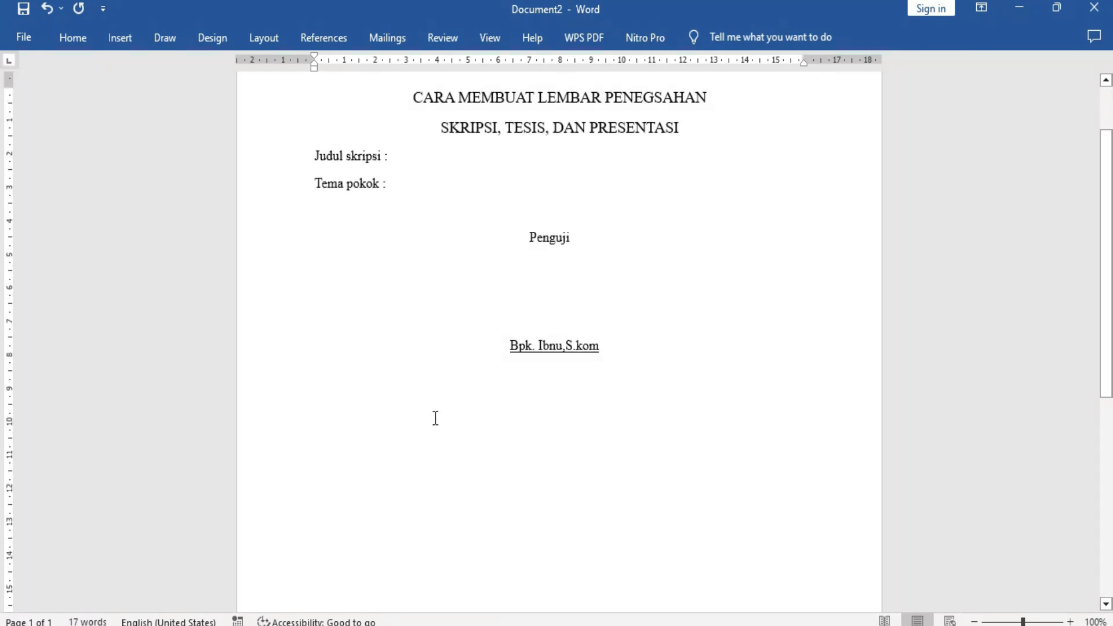
key("Return")
scroll(498, 361, "down", 2)
scroll(498, 361, "up", 2)
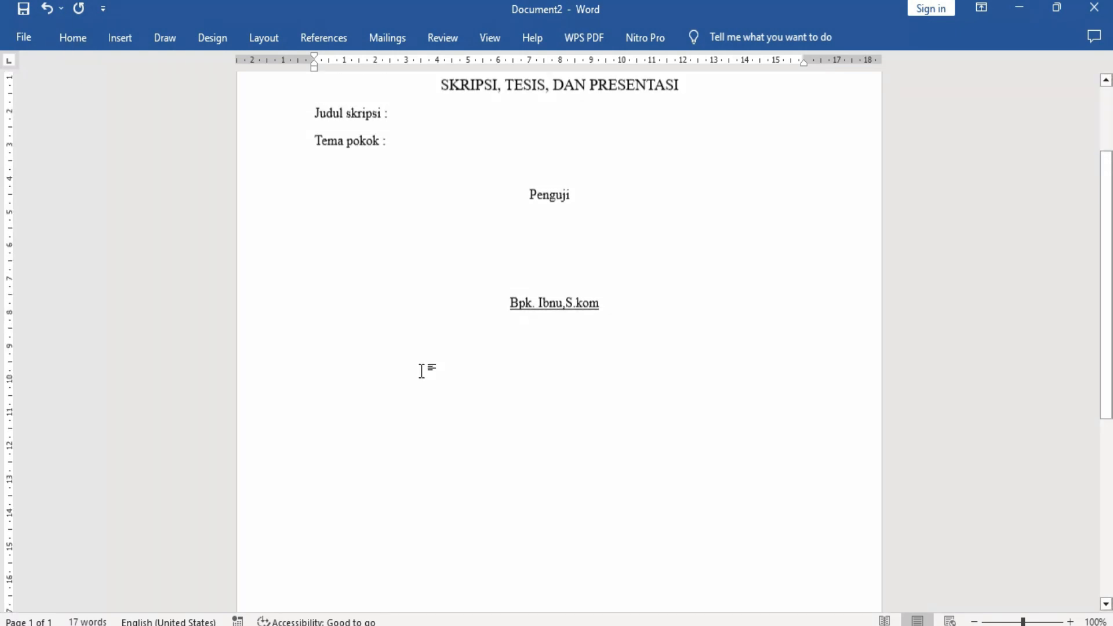
left_click(123, 41)
left_click(117, 102)
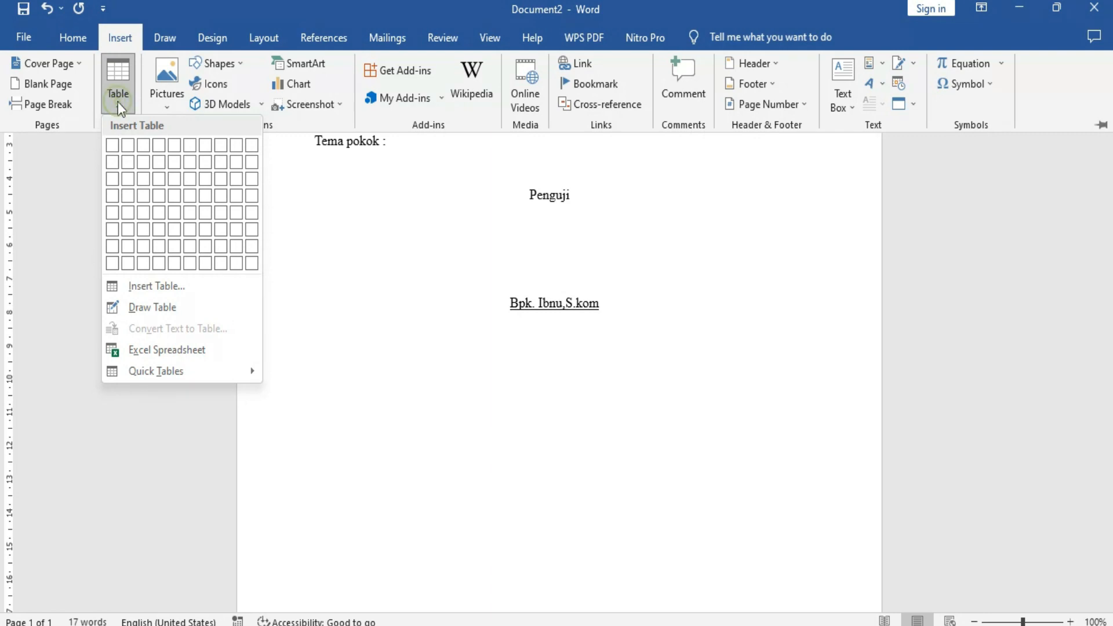
left_click(148, 182)
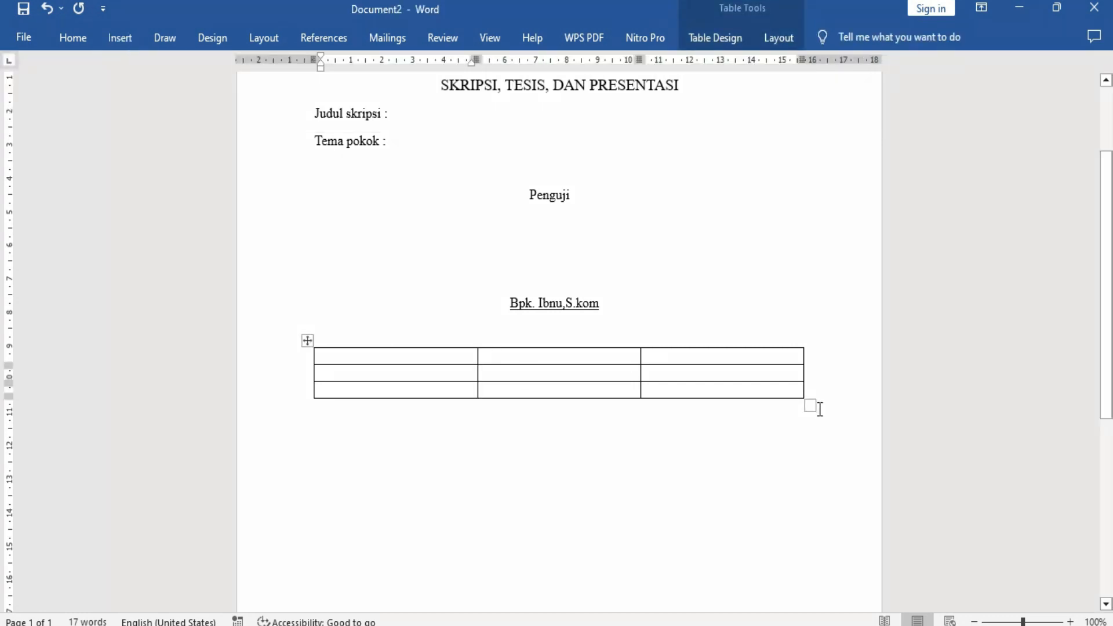
Enter the first member's name with the title "Prof." on the second line of the table's first cell.
scroll(818, 404, "down", 2)
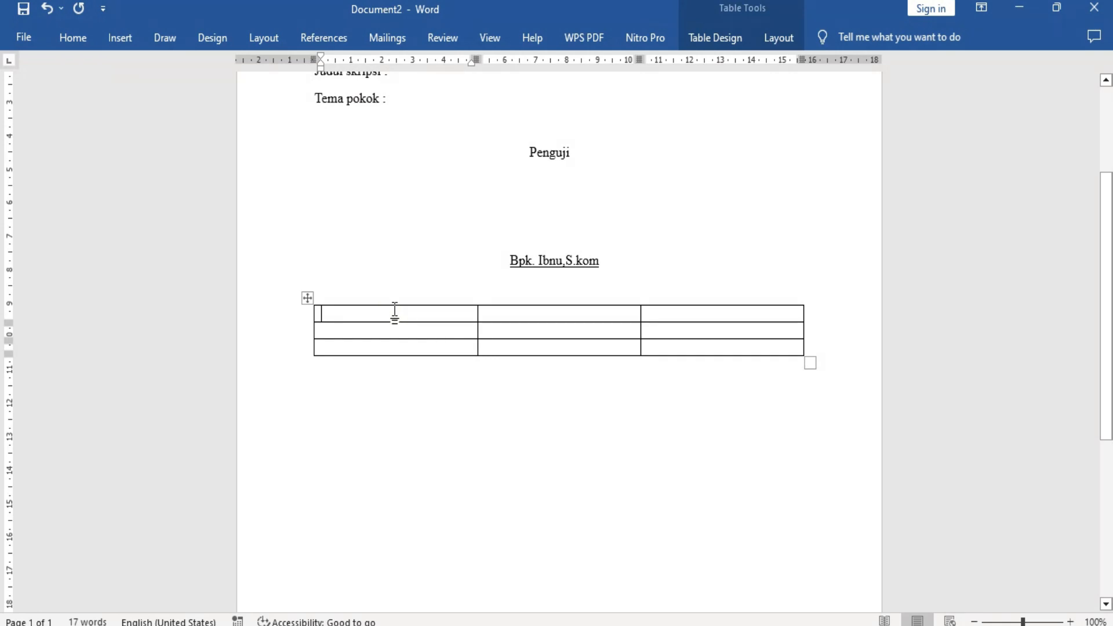
key("Return")
type("pra")
key("BackSpace")
key("BackSpace")
key("BackSpace")
type("Profeso")
key("BackSpace")
key("BackSpace")
key("BackSpace")
key("BackSpace")
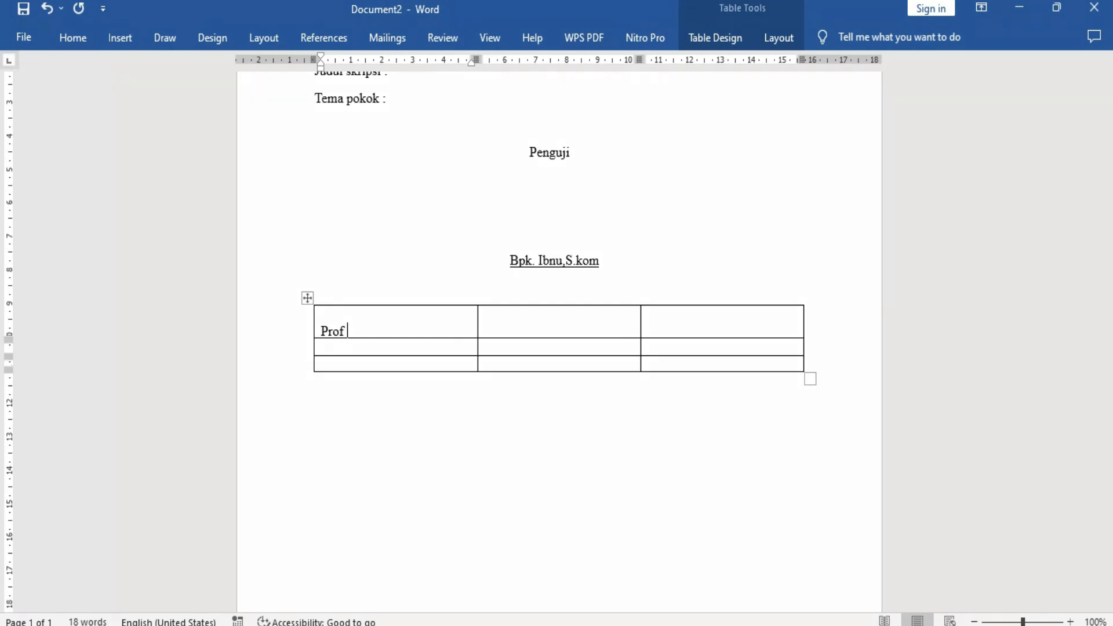
type("<")
key("BackSpace")
key("BackSpace")
key("Return")
Underline the first member's name in the table's first cell.
left_click_drag(427, 334, 322, 330)
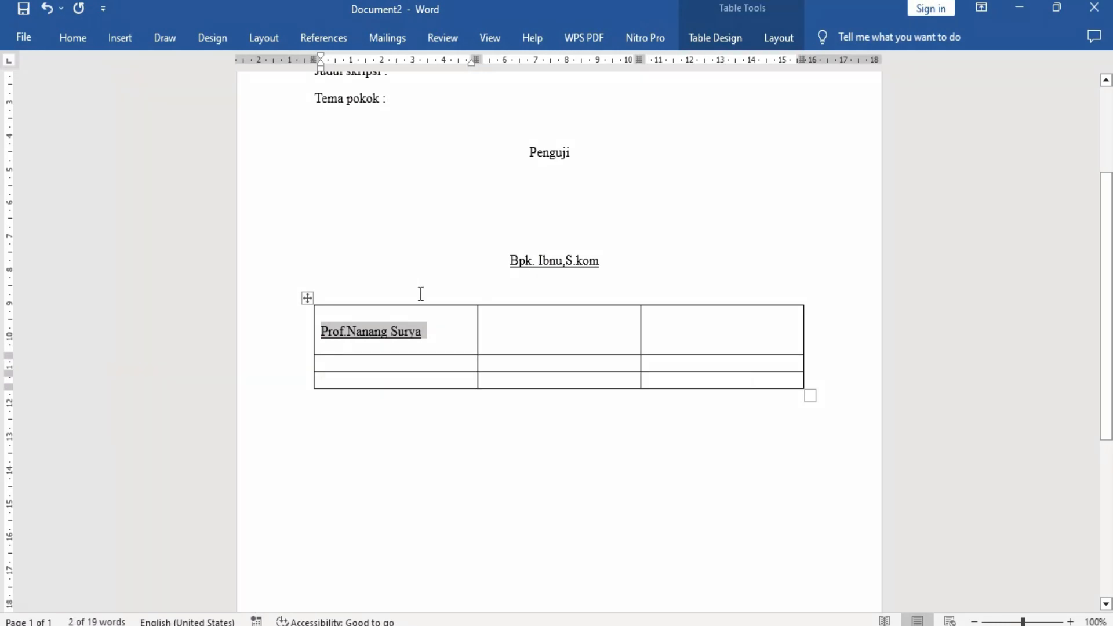
left_click(436, 345)
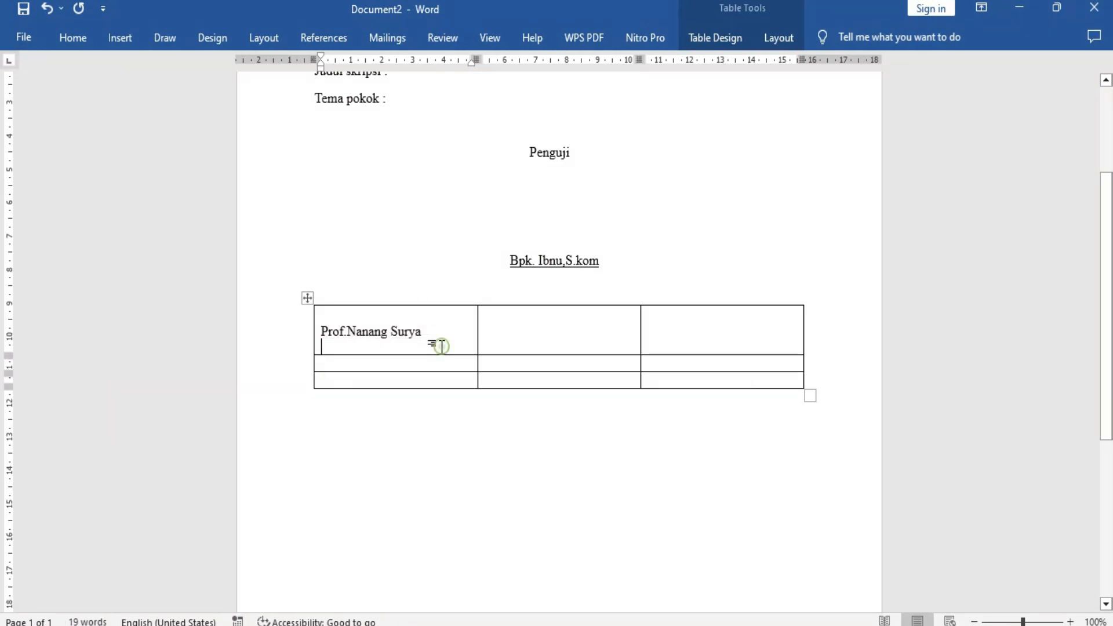
left_click_drag(415, 330, 321, 335)
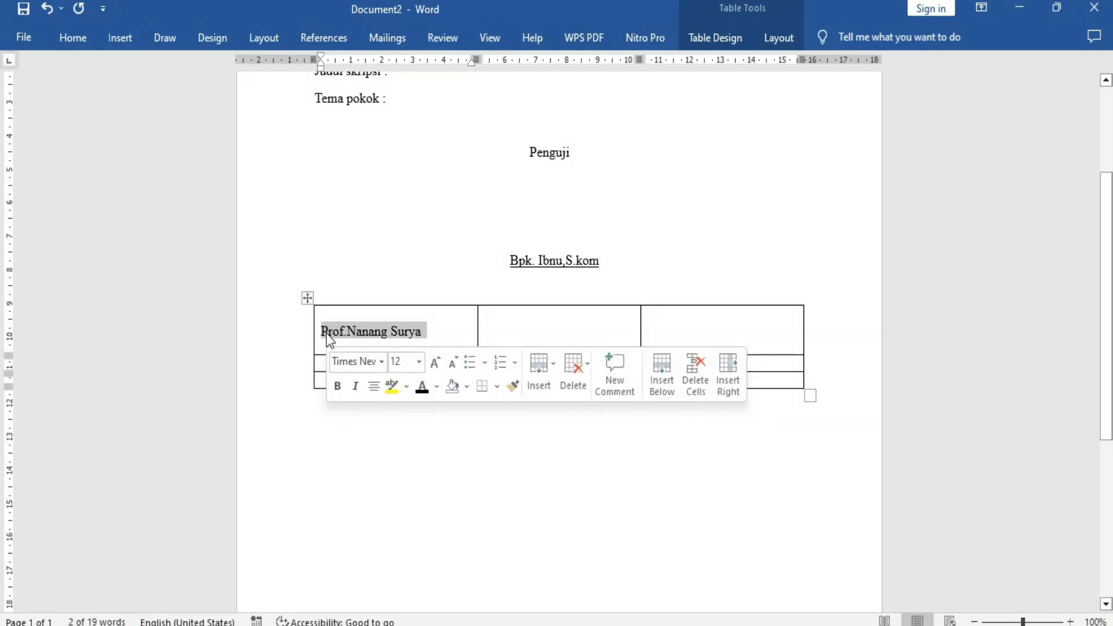
left_click(368, 328)
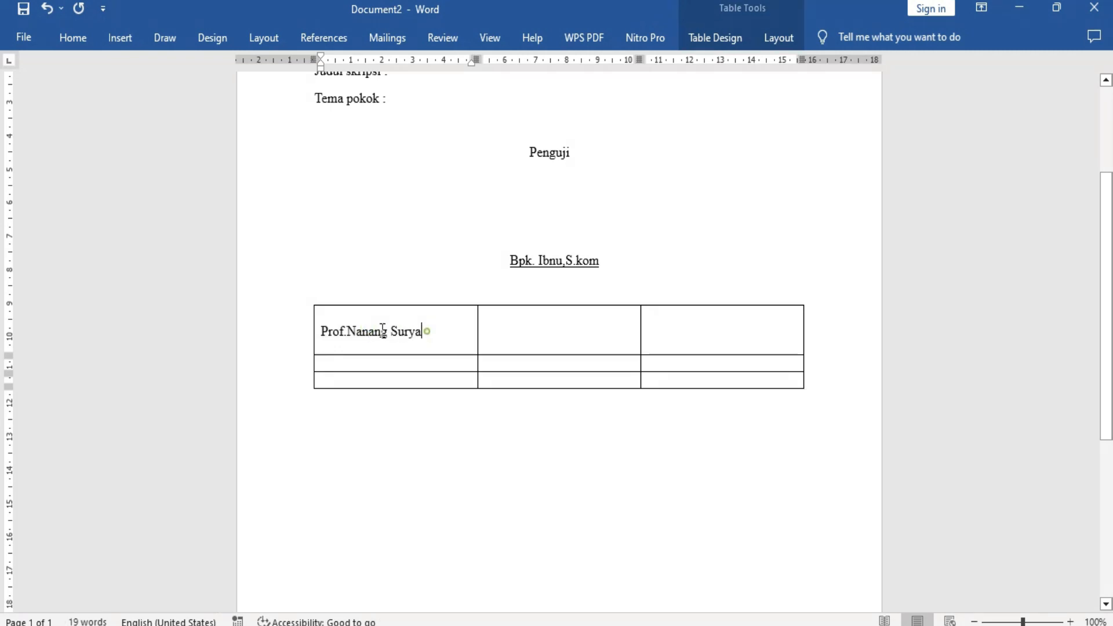
left_click_drag(428, 329, 330, 330)
key("ctrl+u")
left_click(429, 337)
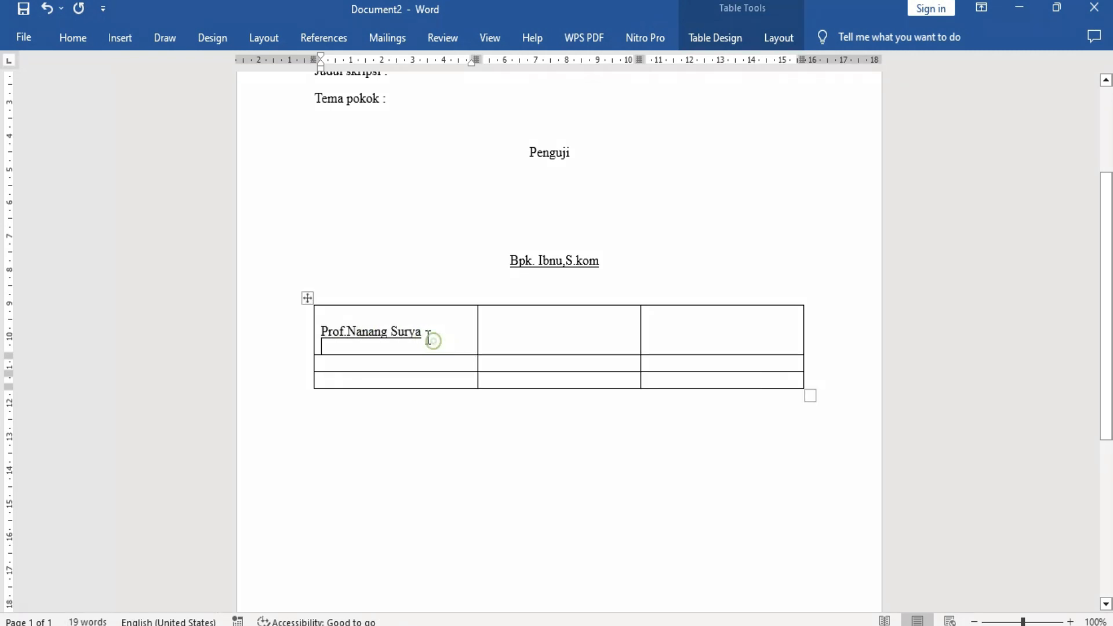
Add "Anggota 1" beneath the first member's name and remove its underline.
key("Return")
left_click(373, 318)
type("Al")
key("BackSpace")
key("BackSpace")
type("Pengj")
key("BackSpace")
type("ju")
key("BackSpace")
key("BackSpace")
key("BackSpace")
key("BackSpace")
key("BackSpace")
key("BackSpace")
type("Anggota 1")
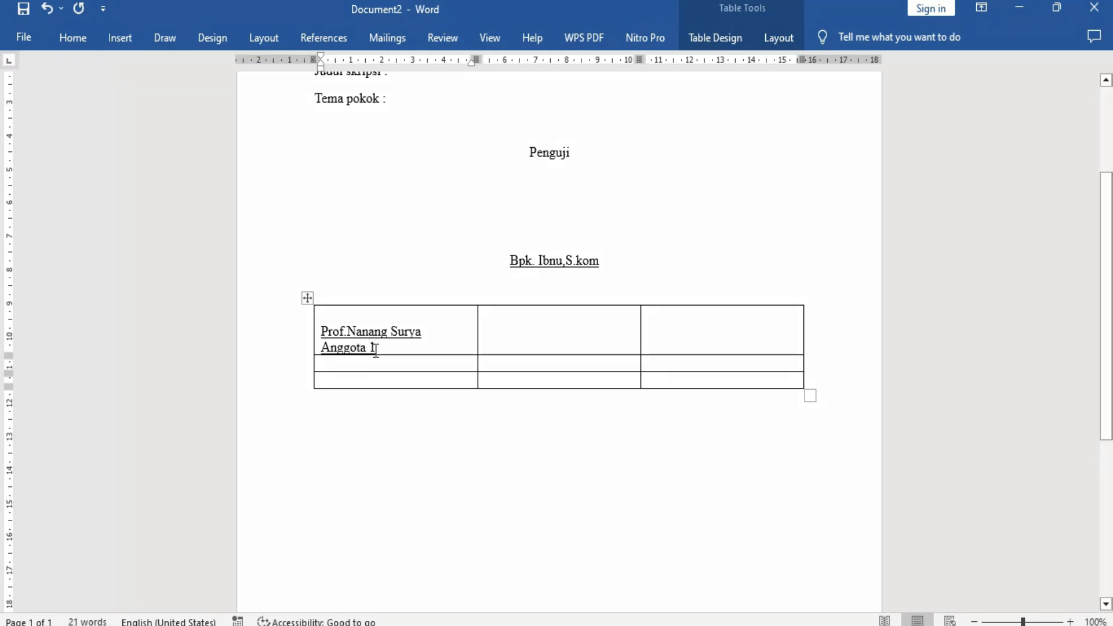
left_click_drag(377, 348, 322, 349)
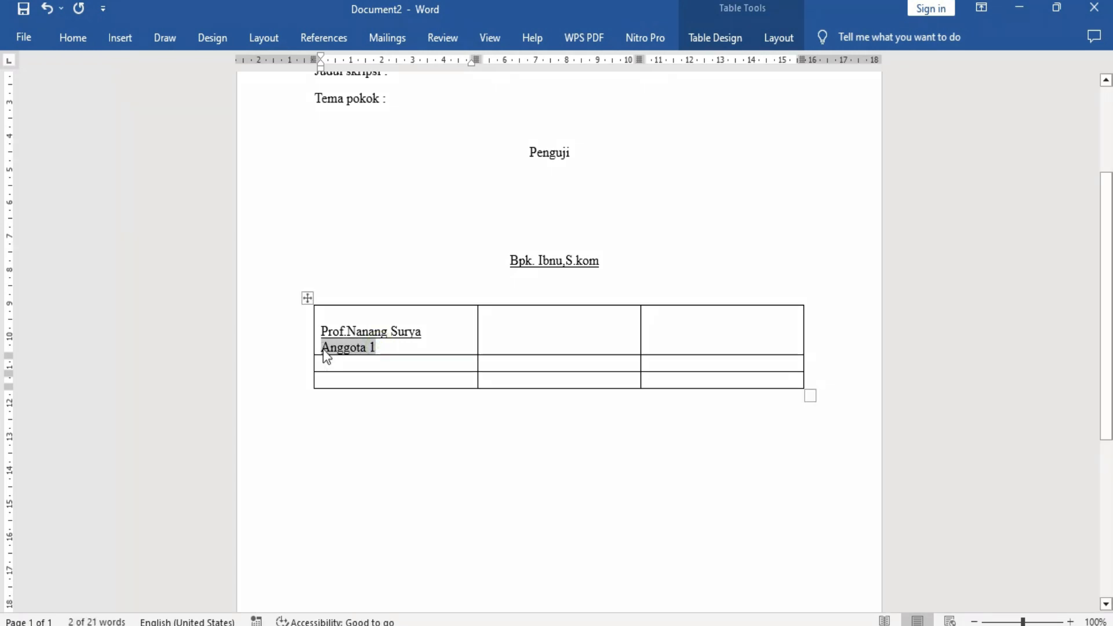
left_click(385, 347)
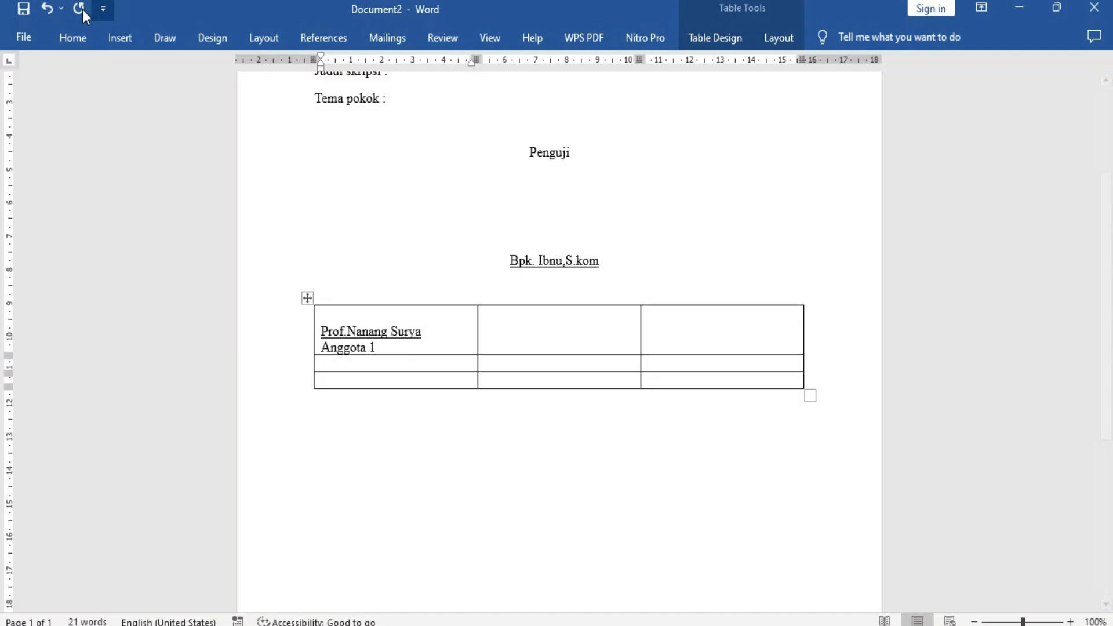
Center the first member's name and "Anggota 1" within their table cell.
left_click(74, 35)
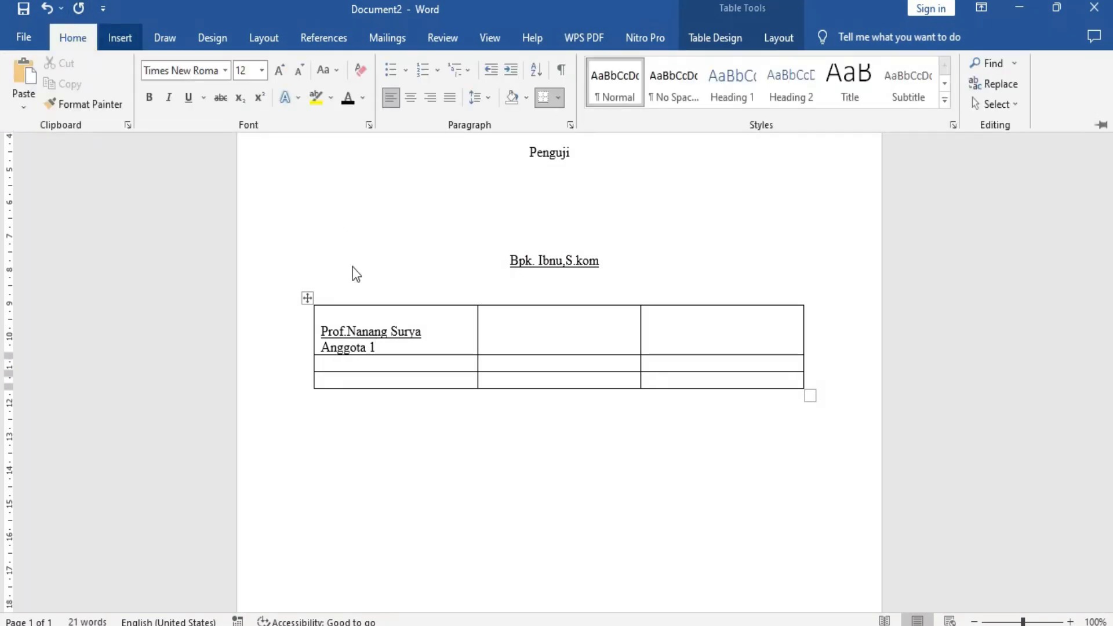
left_click_drag(320, 332, 383, 346)
left_click(75, 39)
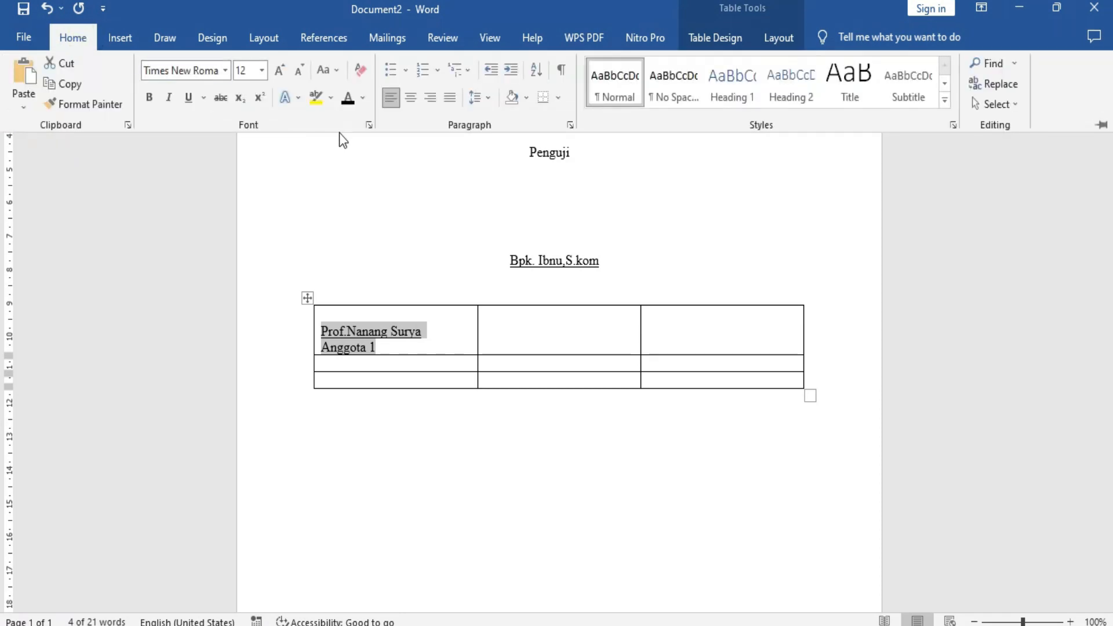
left_click(412, 98)
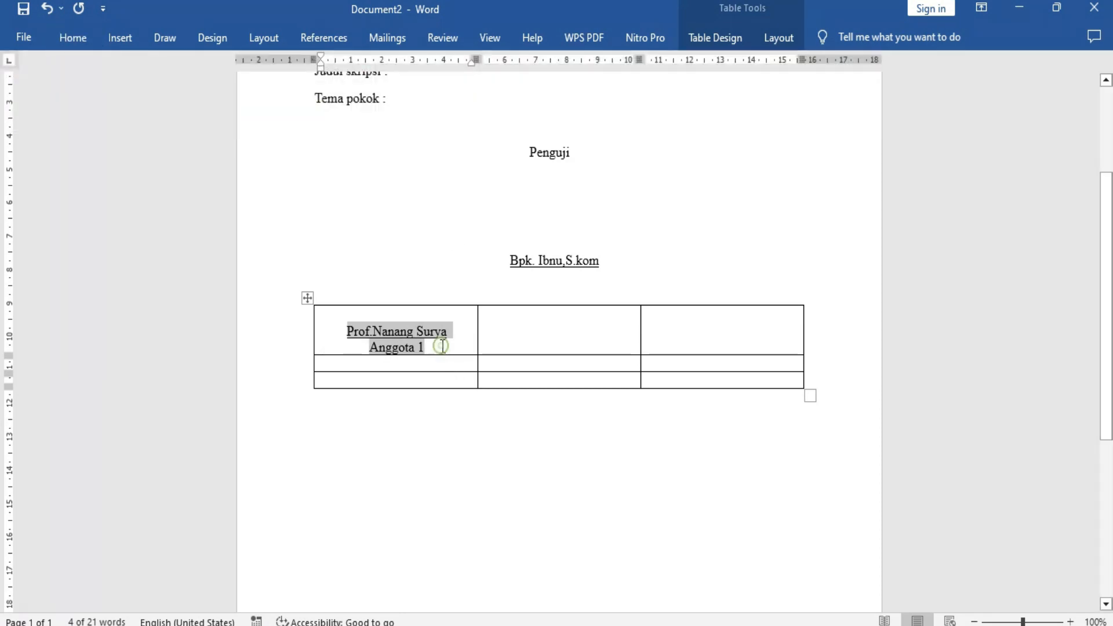
Enter the second member's underlined name with the title "Dr." in the first row's middle cell, with "Anggota 2" not underlined beneath it.
left_click(508, 334)
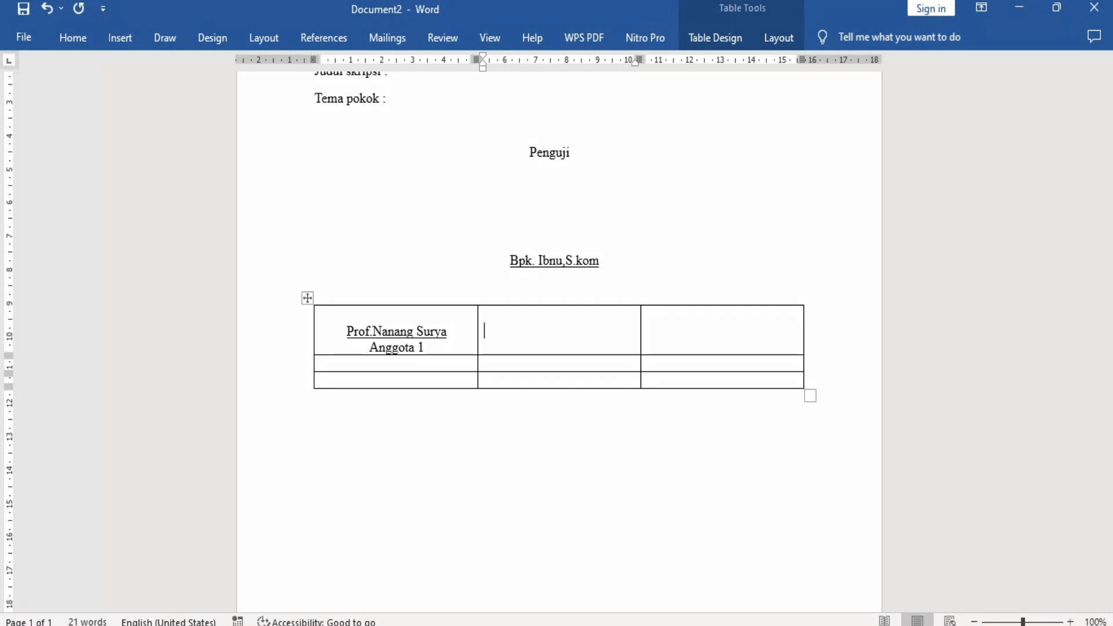
type("Dr.")
type("Anumertasi")
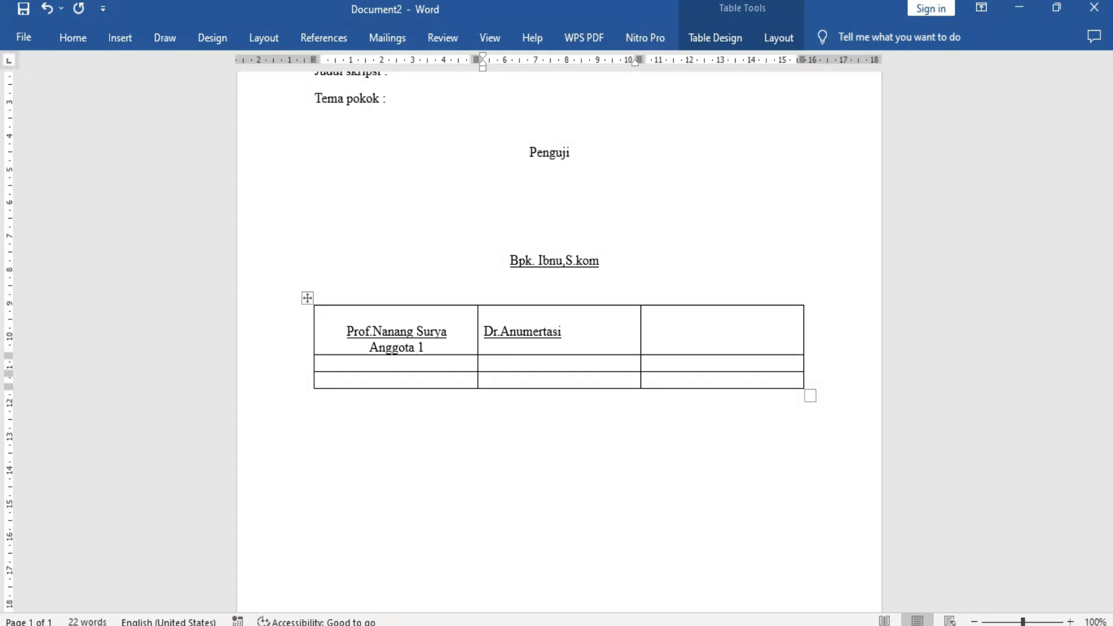
type("nggota 2")
mouse_move(545, 348)
left_mouse_down()
mouse_move(522, 362)
mouse_move(489, 350)
mouse_move(545, 352)
left_mouse_up()
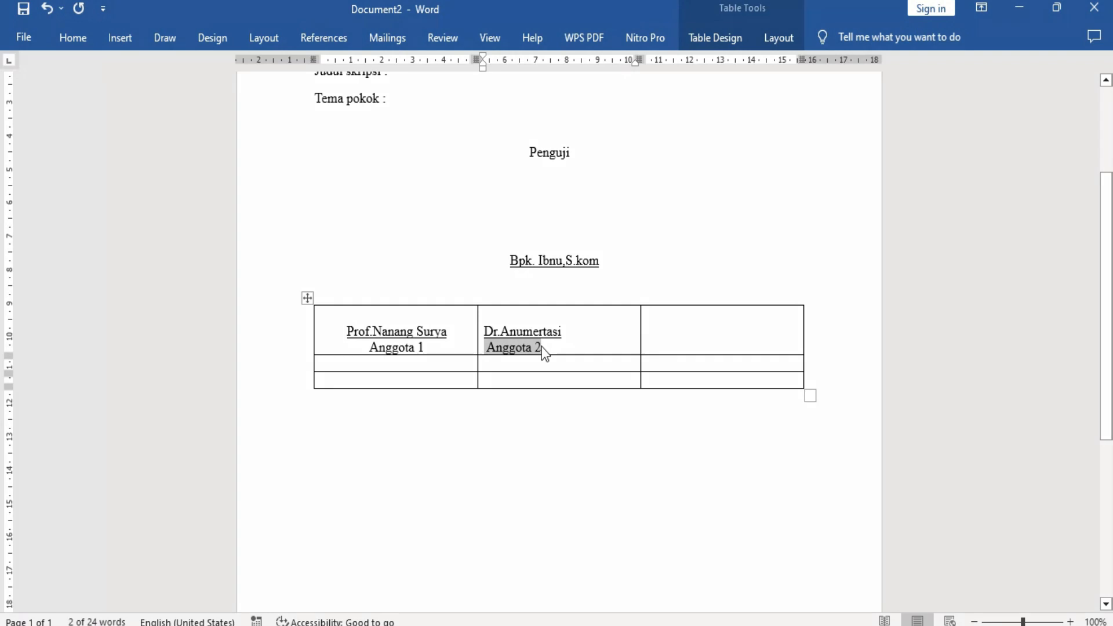
left_click(543, 351)
Center the second member's name and "Anggota 2" within their table cell.
left_click_drag(542, 348, 485, 332)
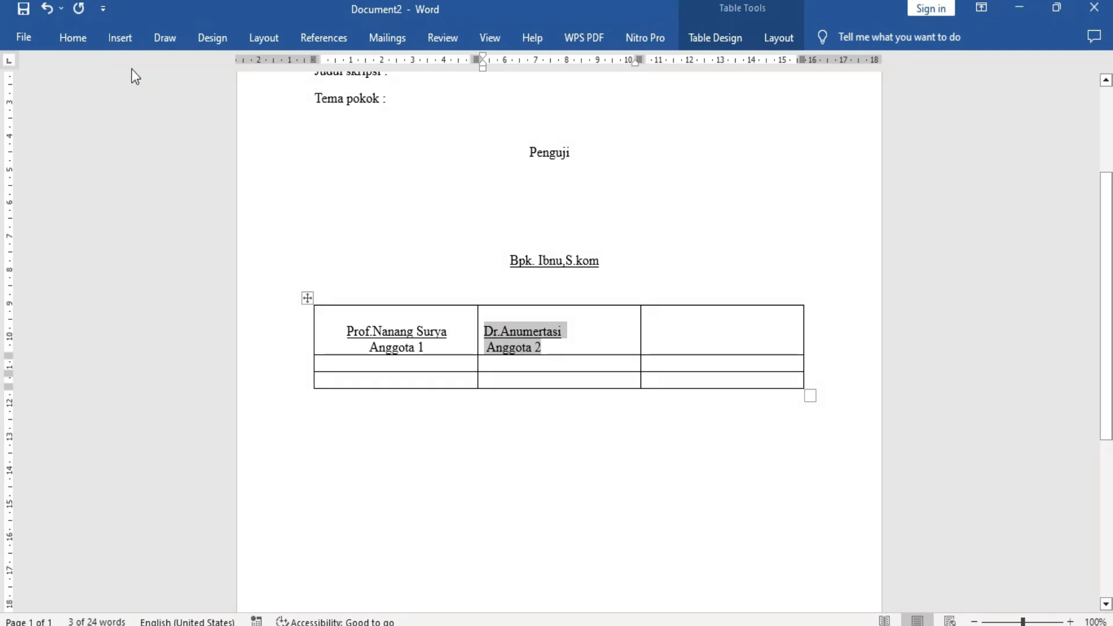
left_click(86, 40)
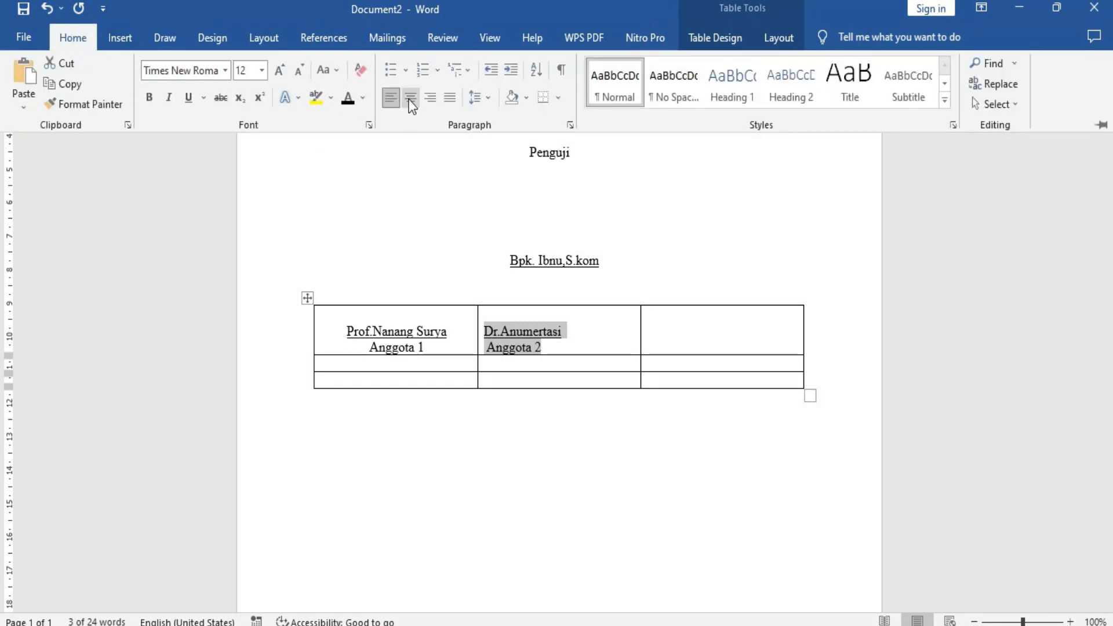
left_click(411, 97)
Enter the third member's name with the title "Dr." on the second line of the first row's last cell.
left_click(667, 331)
left_click(657, 330)
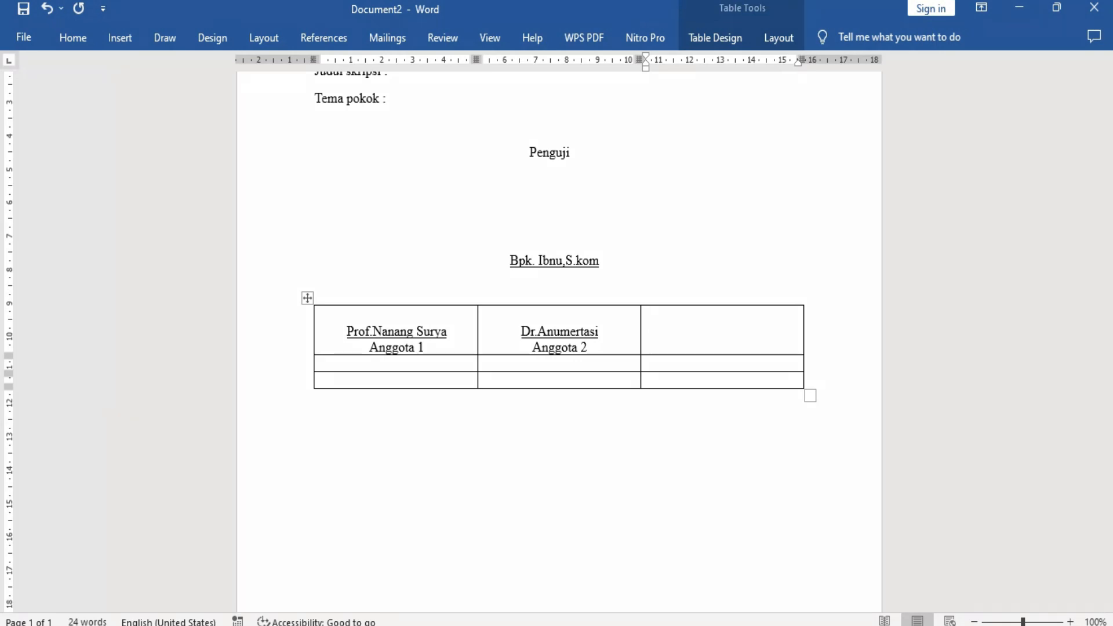
type("Dr.")
key("BackSpace")
key("BackSpace")
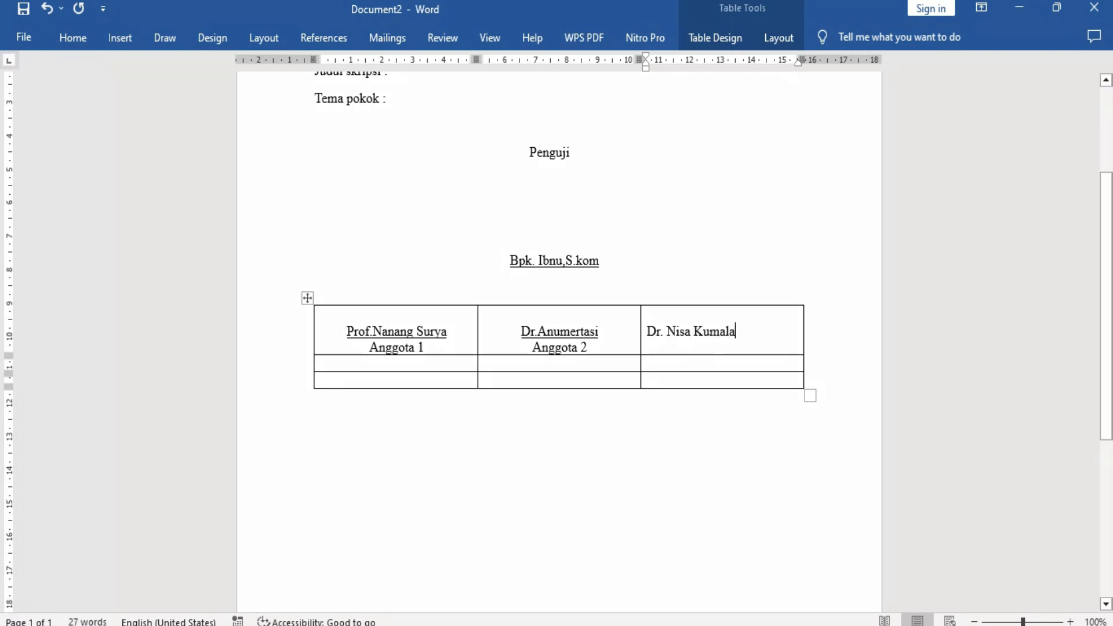
key("Return")
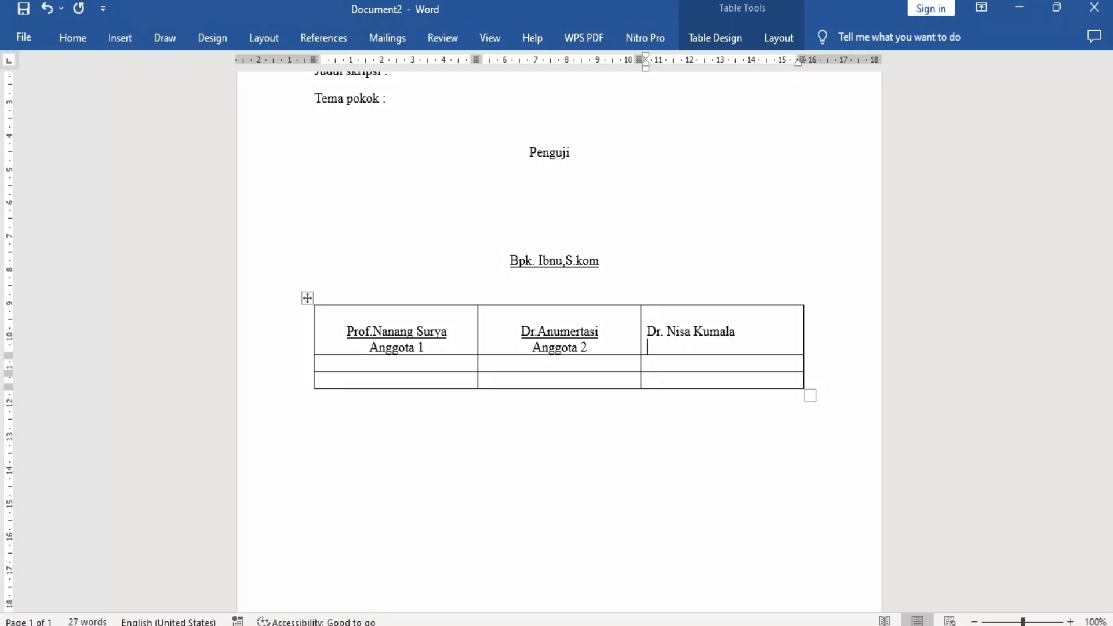
Underline the third member's name and add "Anggota 3" beneath it.
left_click(643, 331)
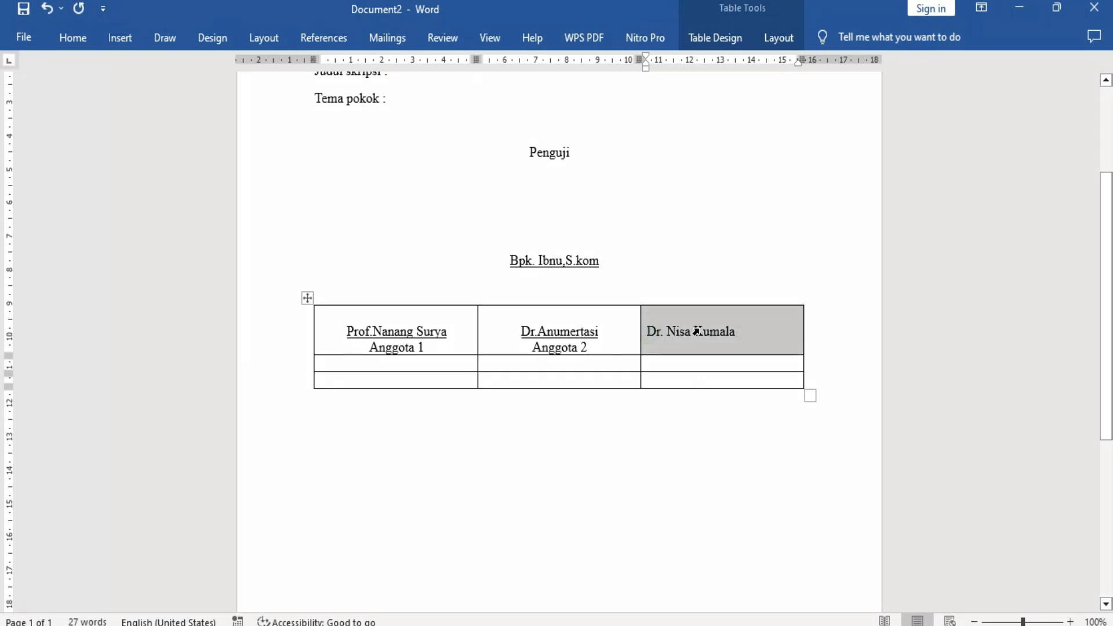
left_click_drag(734, 331, 647, 332)
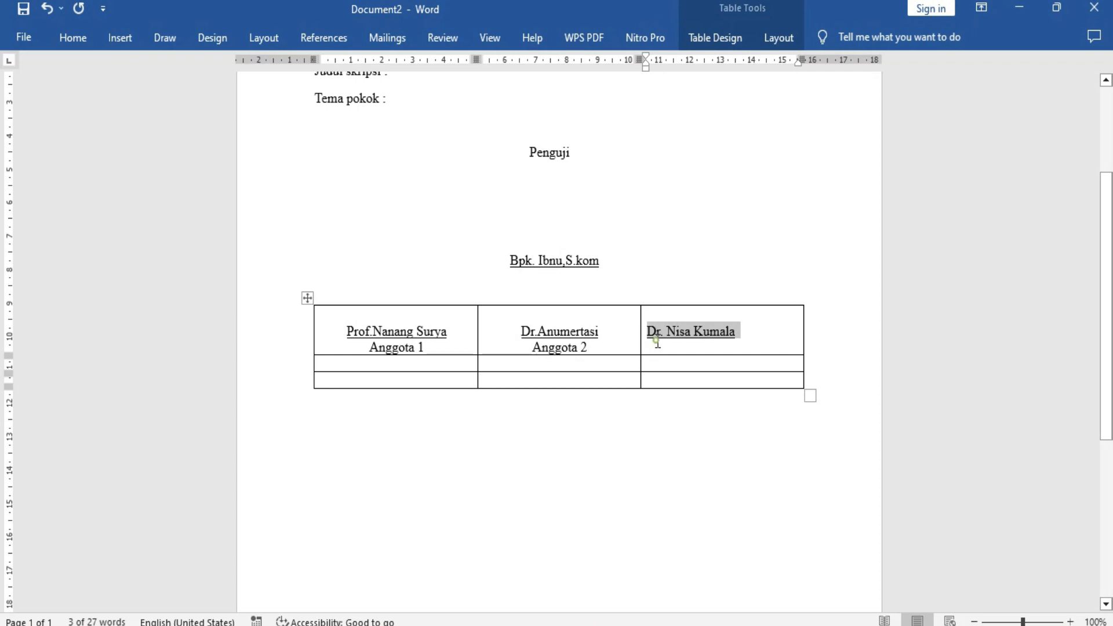
left_click(654, 346)
type("Anggota 3")
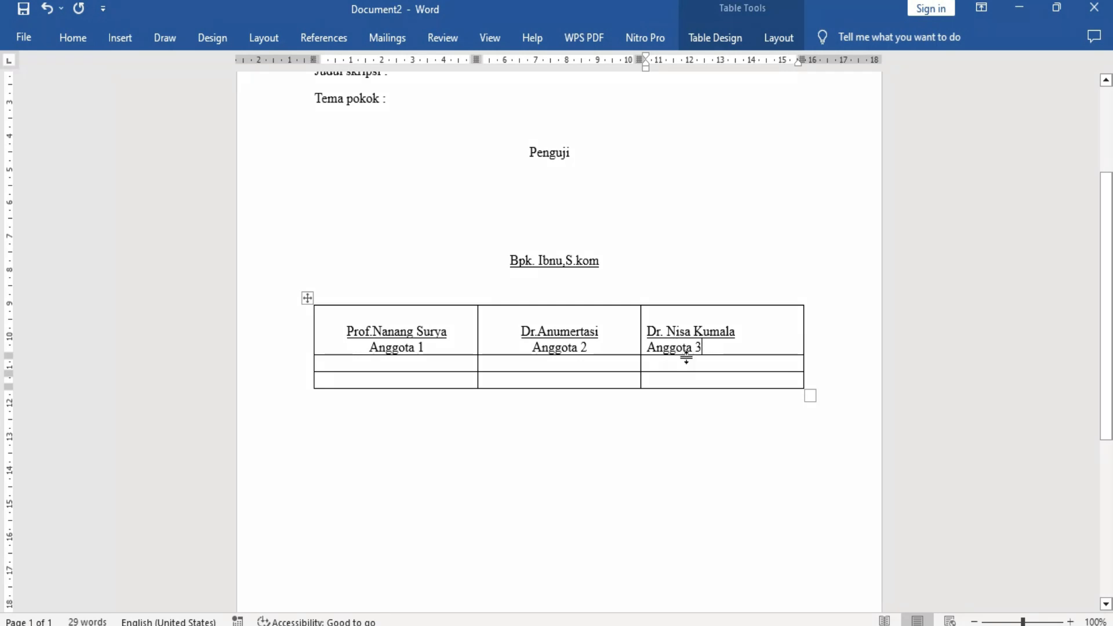
Center the third member's name and "Anggota 3" within their table cell.
left_click(428, 347)
left_click(552, 348)
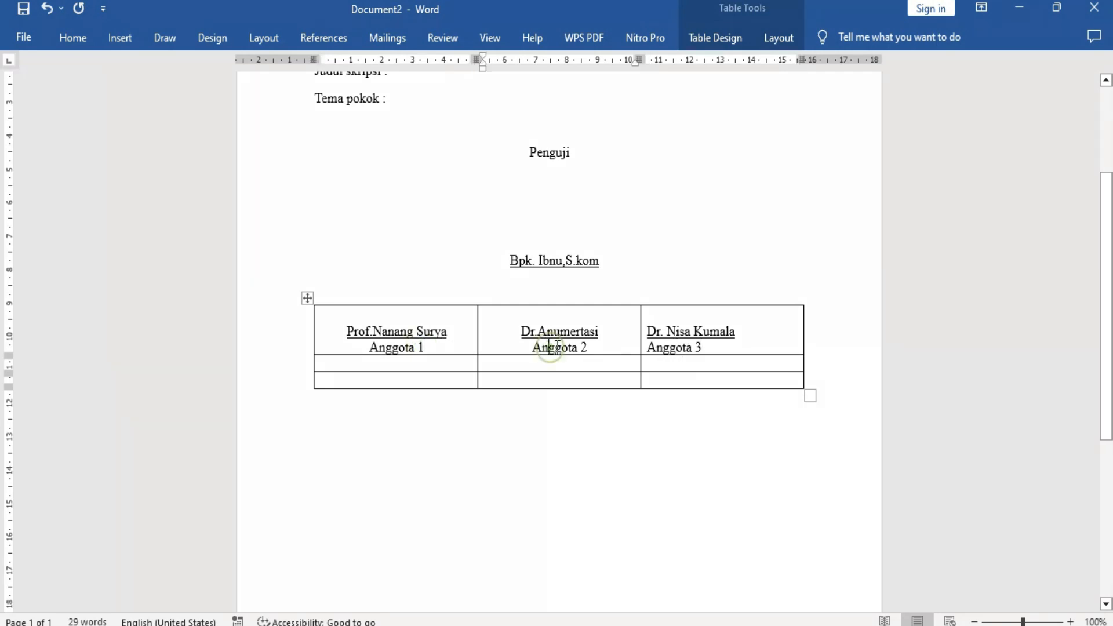
left_click(695, 347)
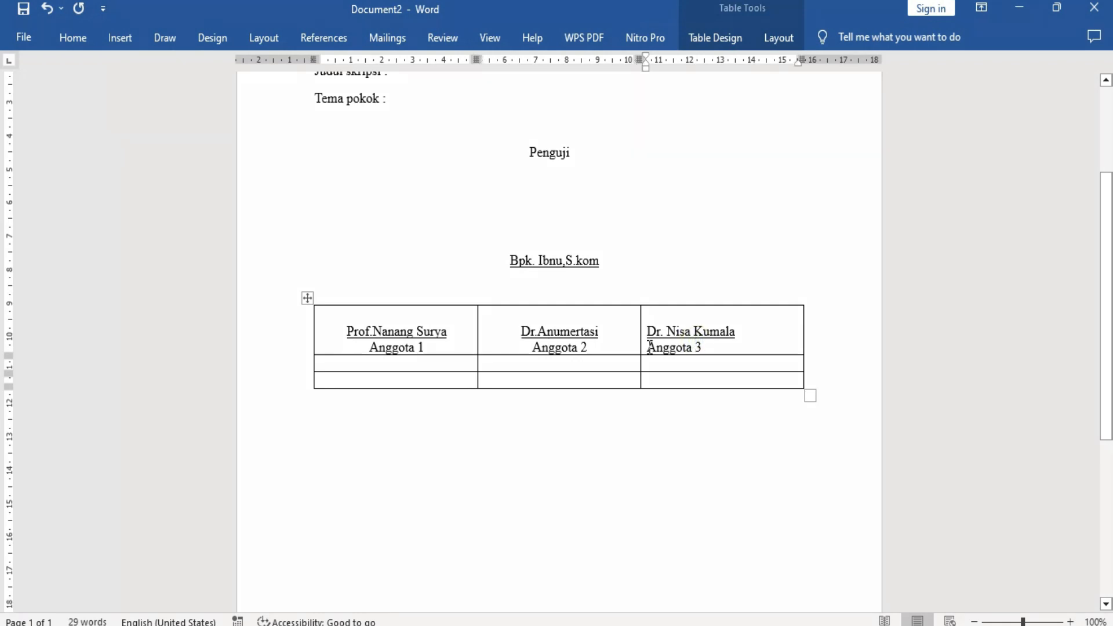
double_click(648, 346)
left_click(649, 347)
left_click_drag(649, 347, 702, 348)
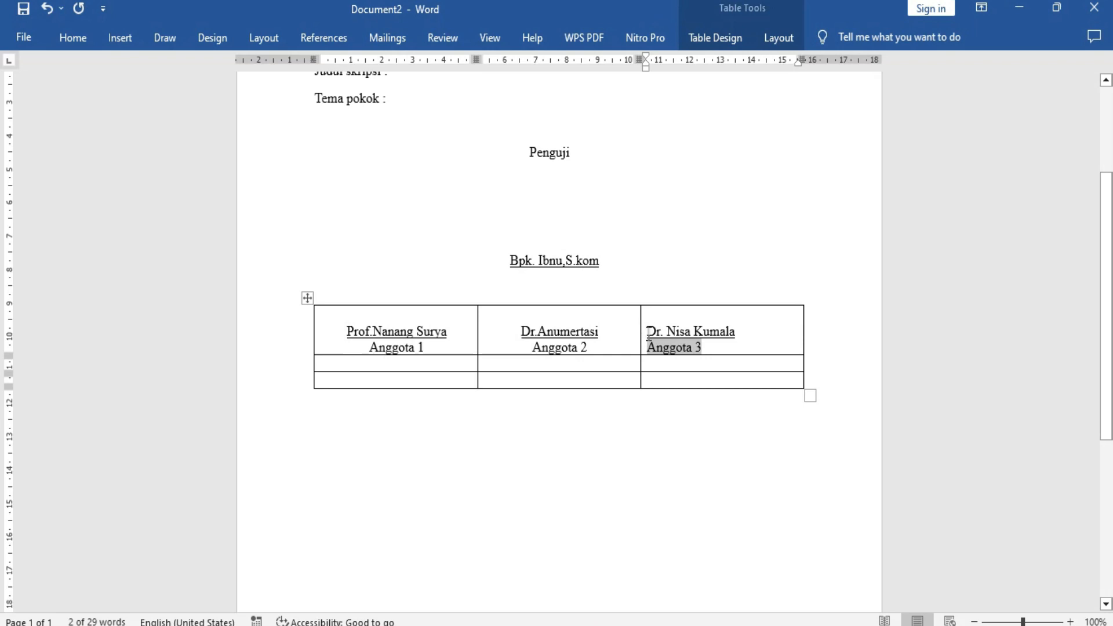
left_click_drag(647, 330, 733, 343)
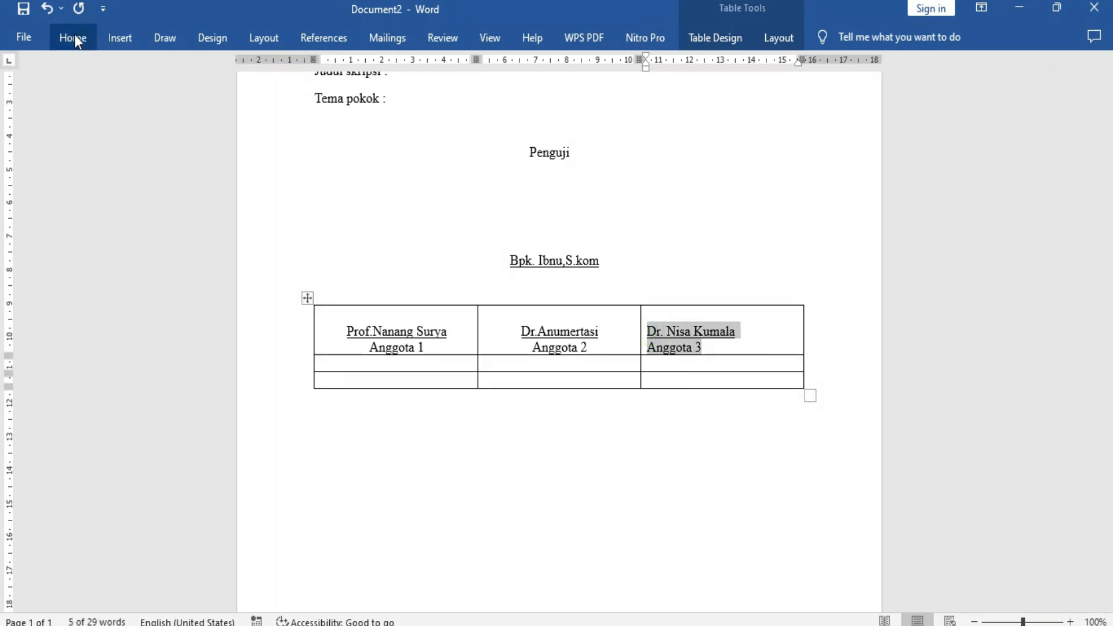
left_click(73, 37)
left_click(411, 100)
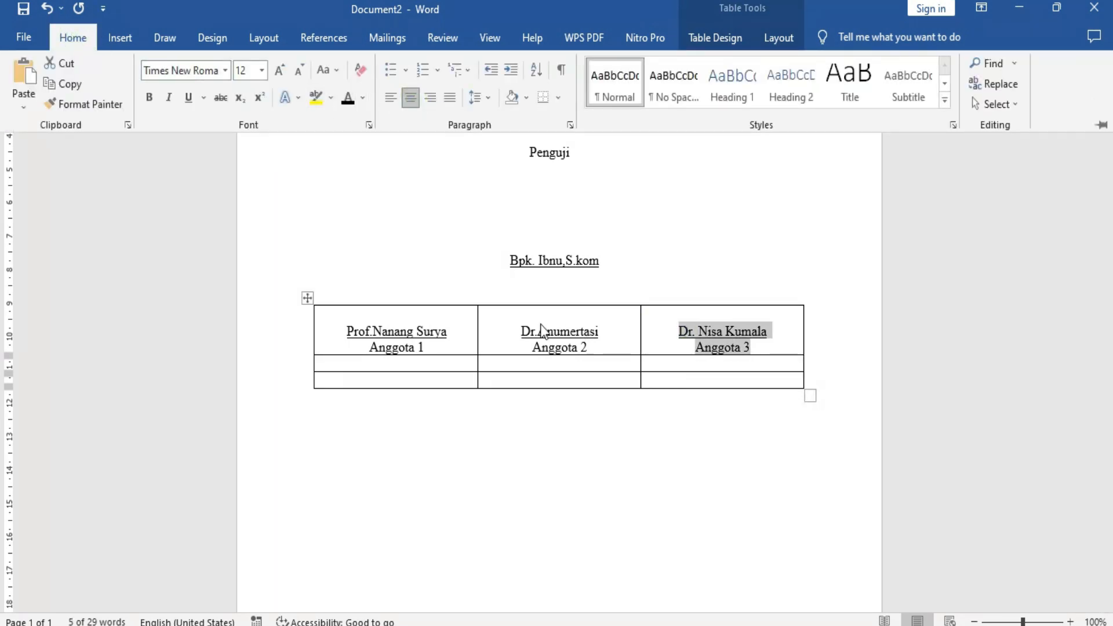
Toggle the center alignment of the second member's name and "Anggota 2".
left_click(518, 323)
left_click_drag(516, 326, 590, 345)
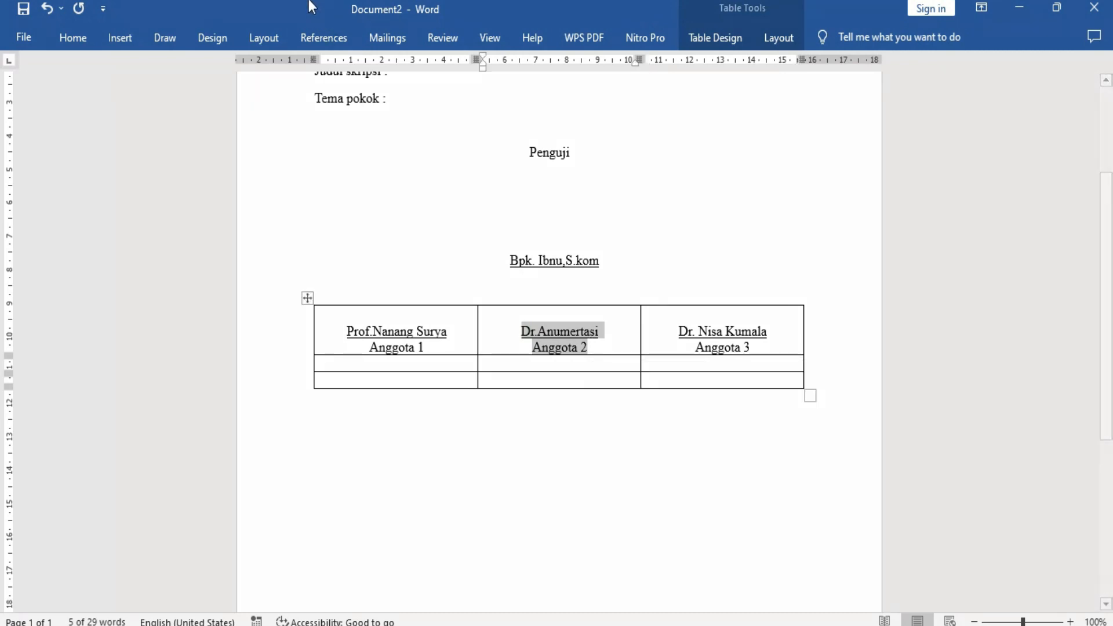
left_click(73, 37)
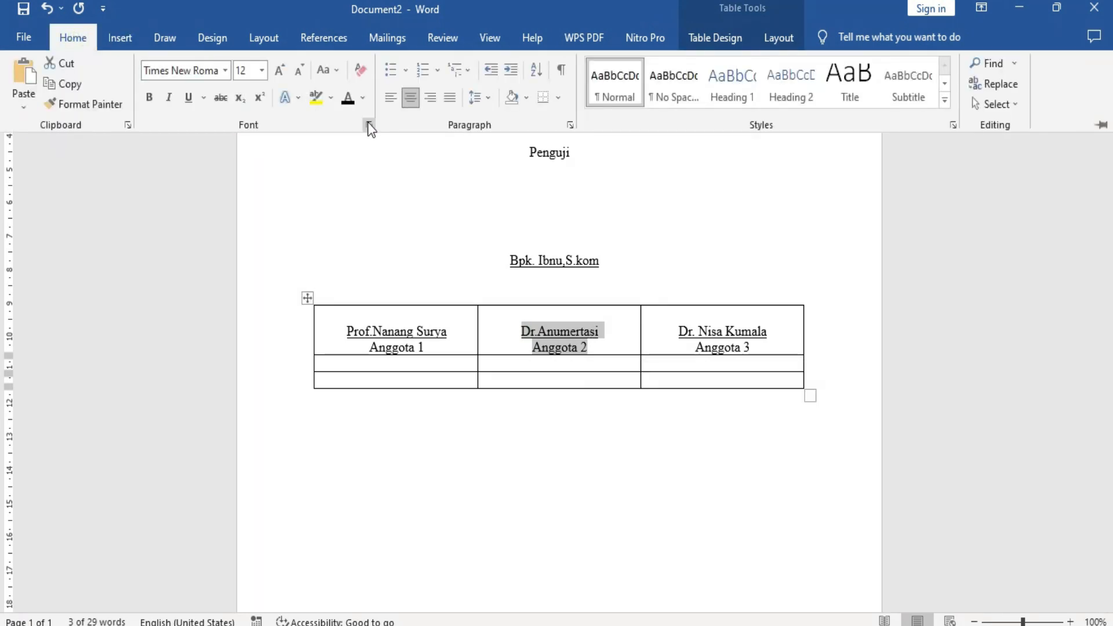
left_click(412, 102)
Insert four blank lines above the first member's name and above the second member's name as signature space.
left_click(357, 322)
left_click(349, 325)
key("Return")
key("Return")
key("Return")
key("Return")
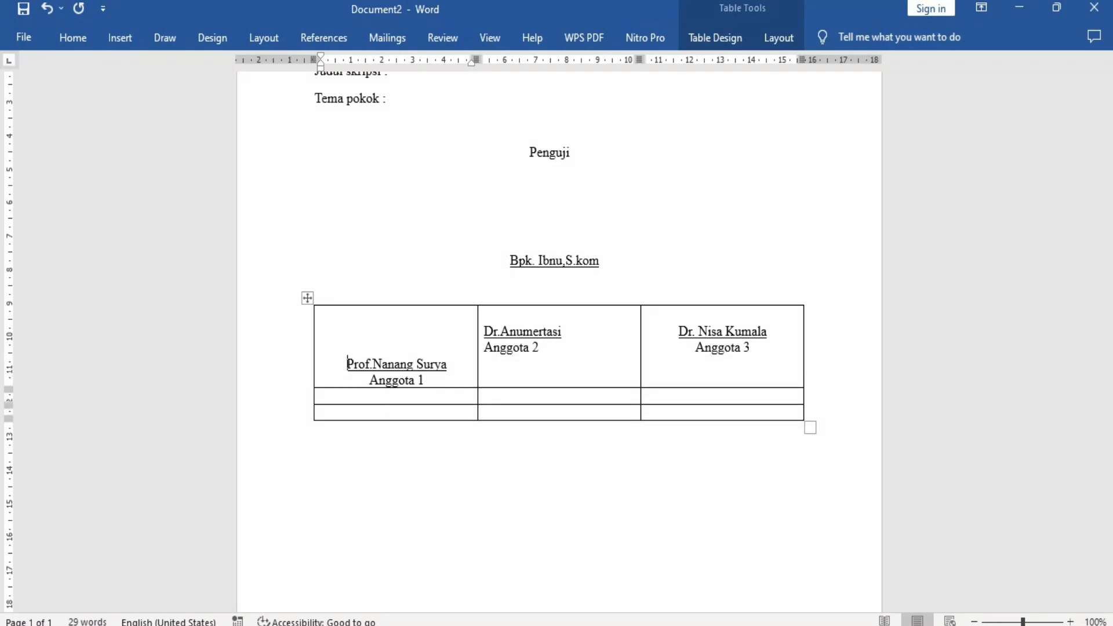
left_click(486, 331)
key("Return")
key("Return")
key("Return")
key("Return")
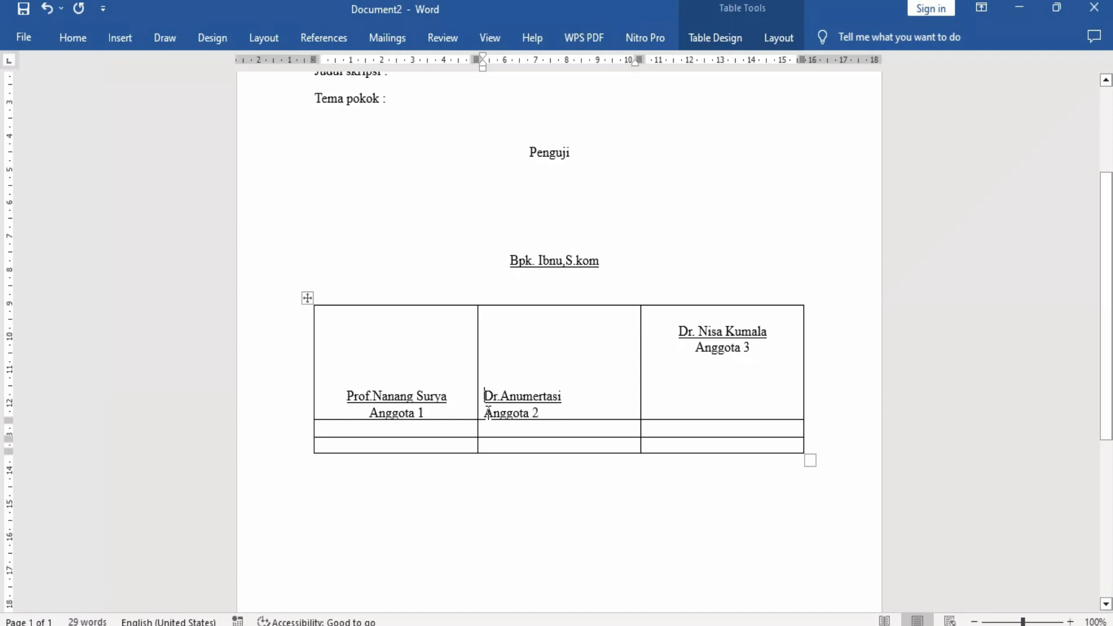
Center both lines of the second member's entry, the name and "Anggota 2", within the middle cell.
left_click(81, 39)
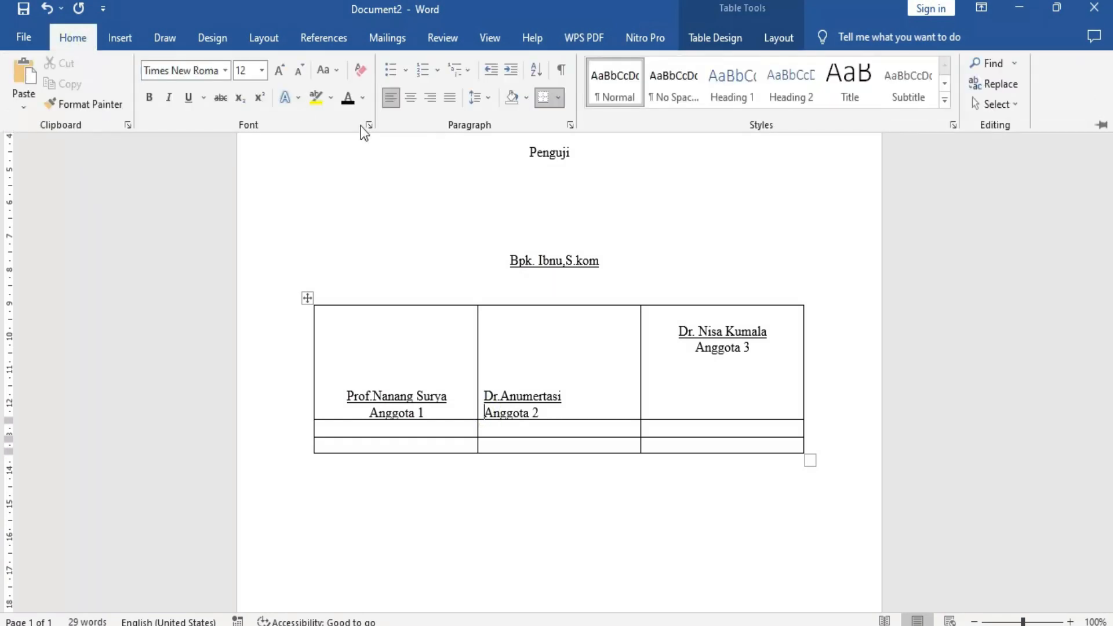
left_click(411, 99)
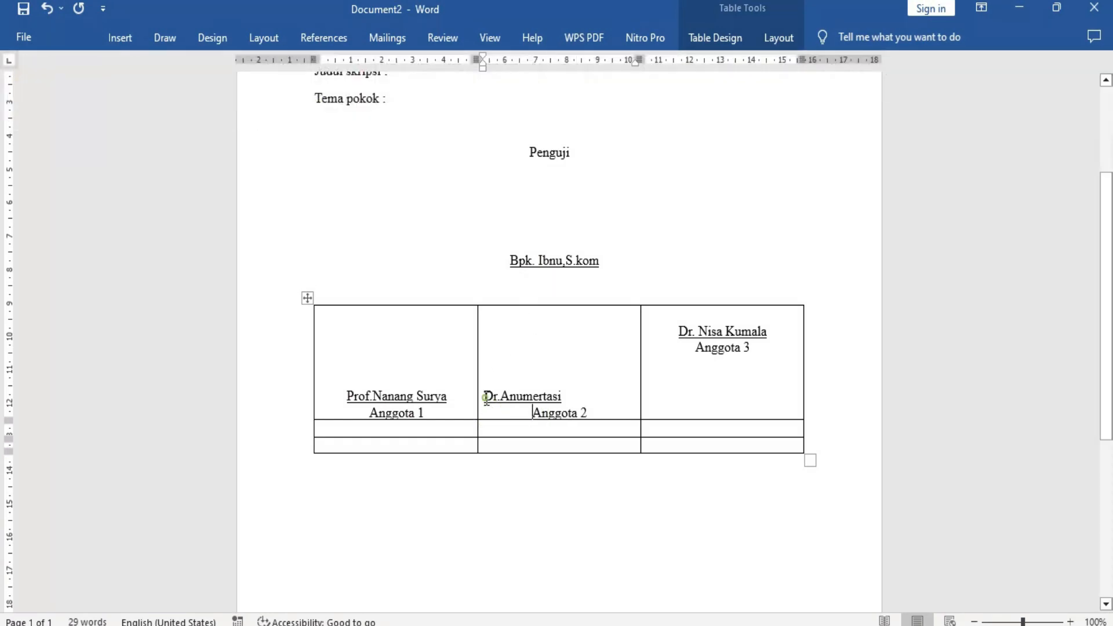
left_click_drag(485, 398, 587, 412)
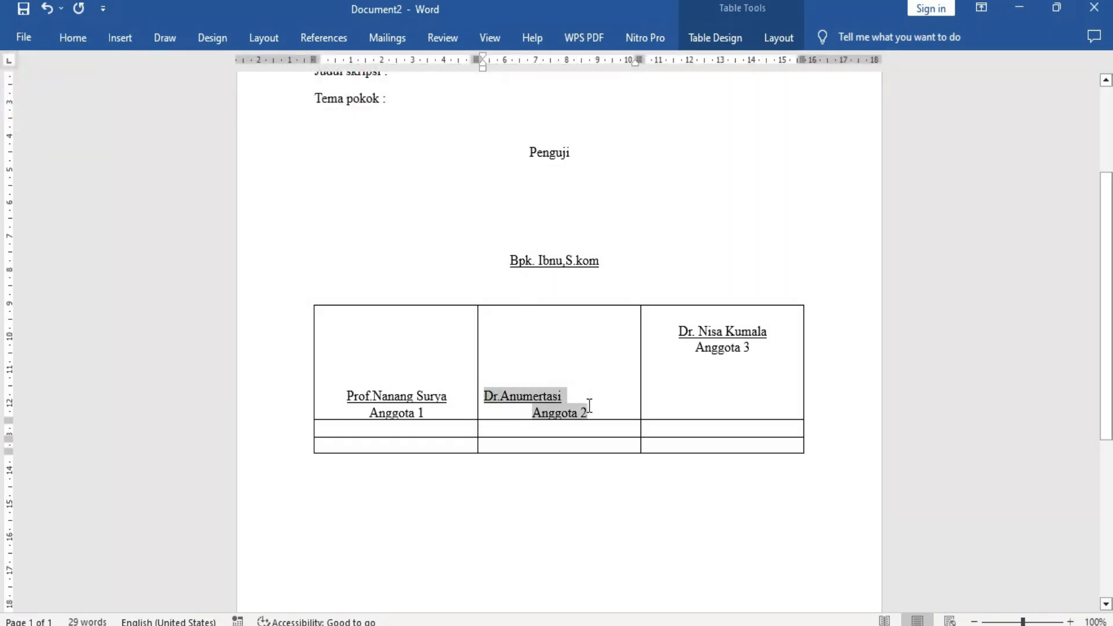
left_click(74, 44)
left_click(408, 102)
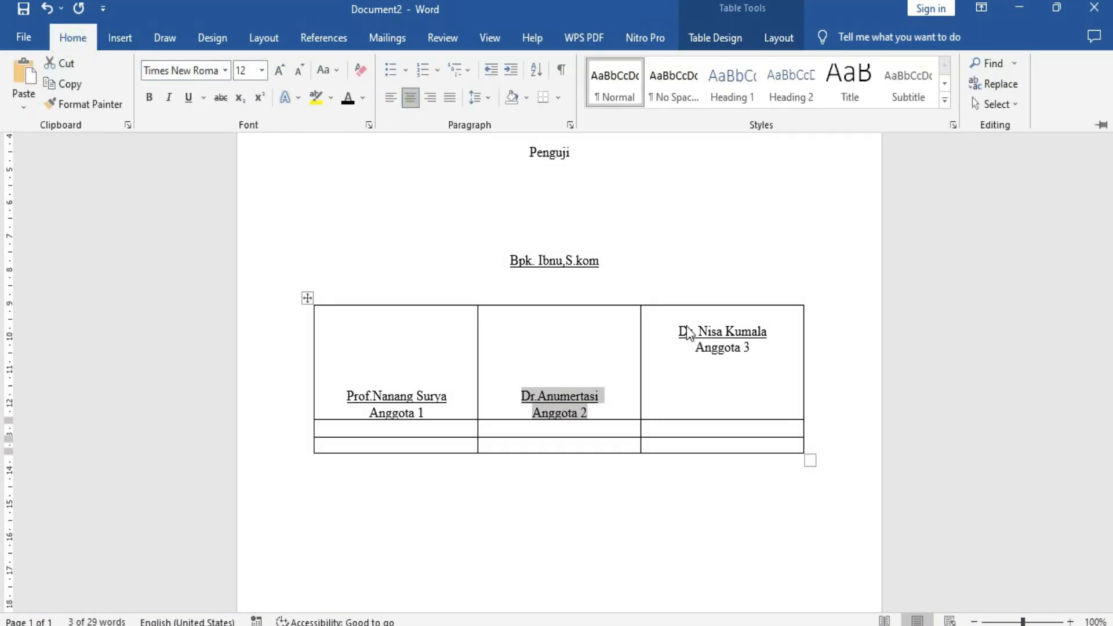
Insert four blank lines above the third member's name as signature space.
left_click(675, 332)
key("Return")
key("Return")
key("Return")
key("Return")
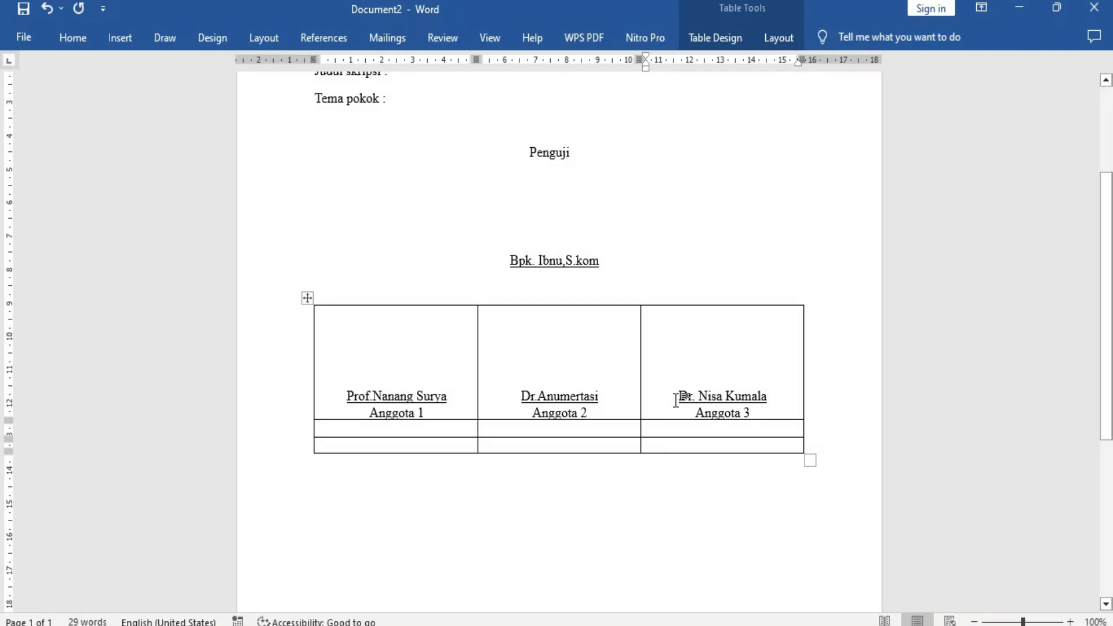
Reapply center alignment to the third member's name and "Anggota 3".
left_click_drag(676, 400, 752, 417)
left_click(73, 39)
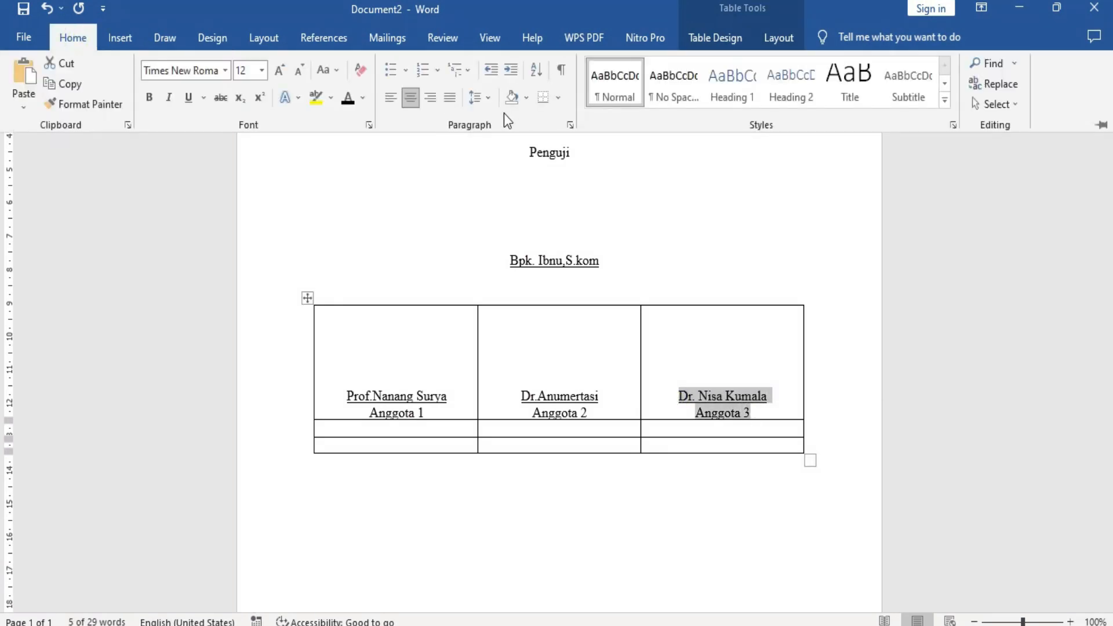
left_click(409, 99)
left_click(410, 99)
left_click(734, 392)
Examine the "Mengetahui," row and the officials' rows in the "CARA MEMBUAT LEMBAR PENGESAHAN" document and return to Document2.
scroll(736, 392, "down", 1)
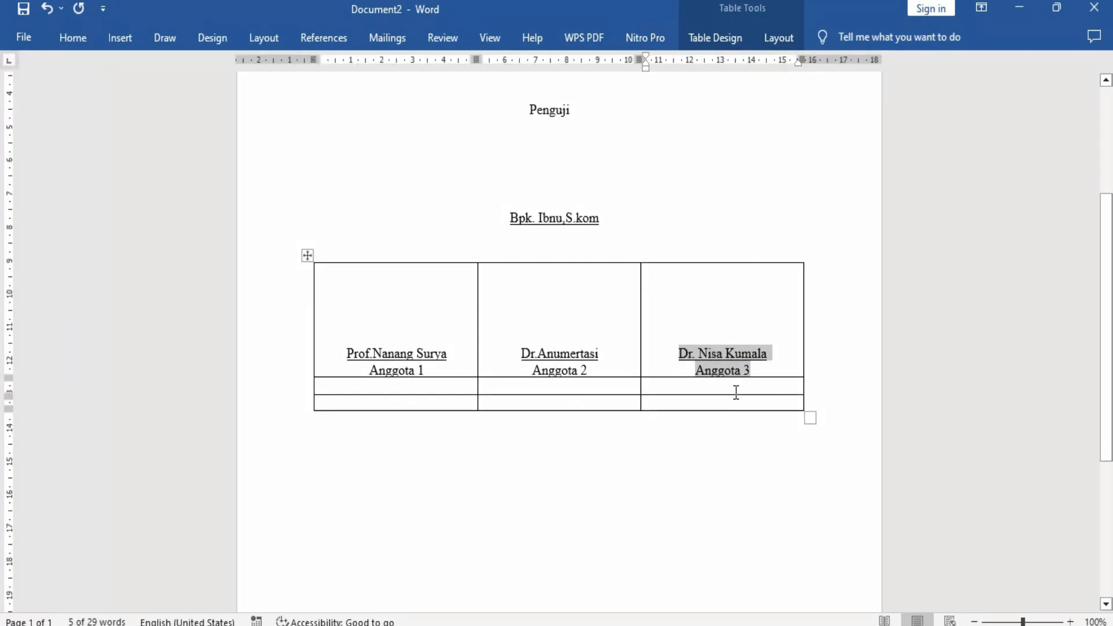
left_click(479, 559)
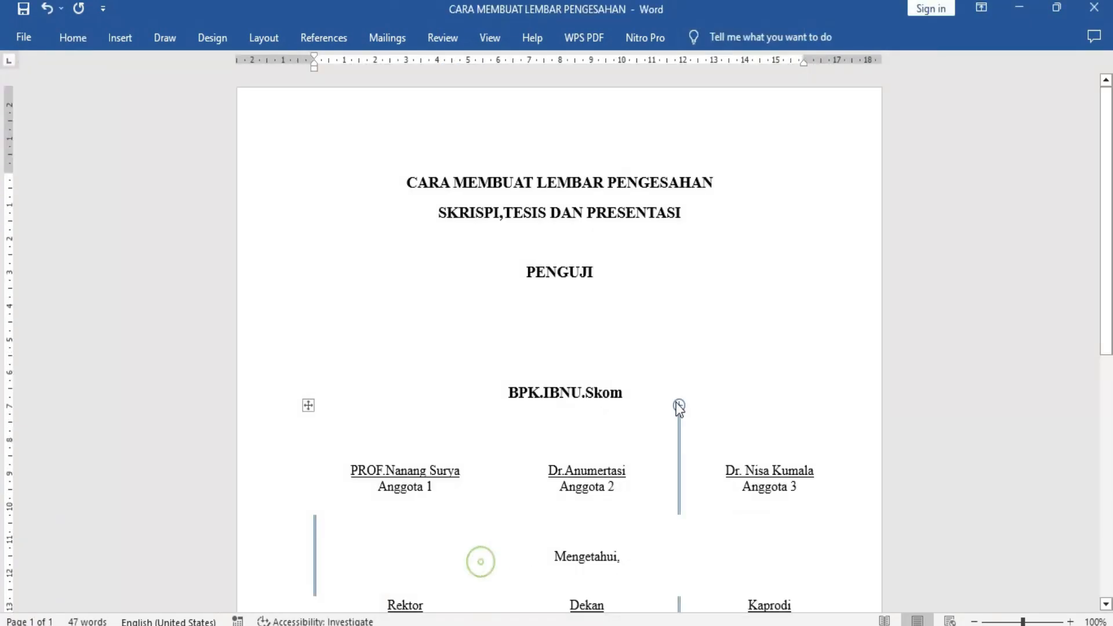
scroll(664, 401, "down", 1)
left_click_drag(553, 429, 620, 439)
scroll(404, 467, "down", 2)
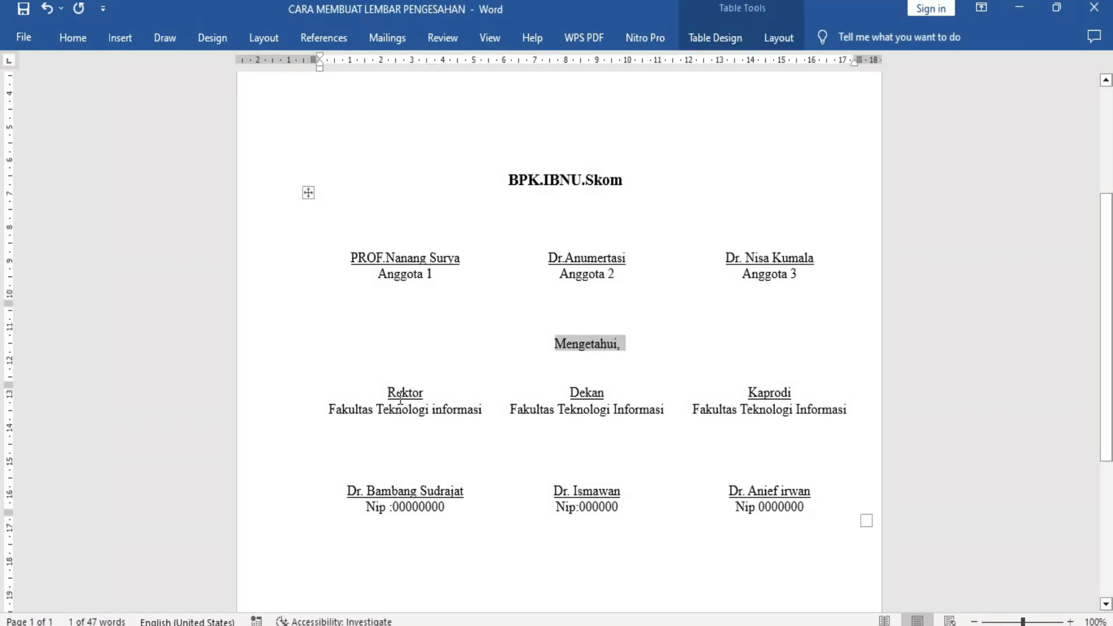
left_click(593, 342)
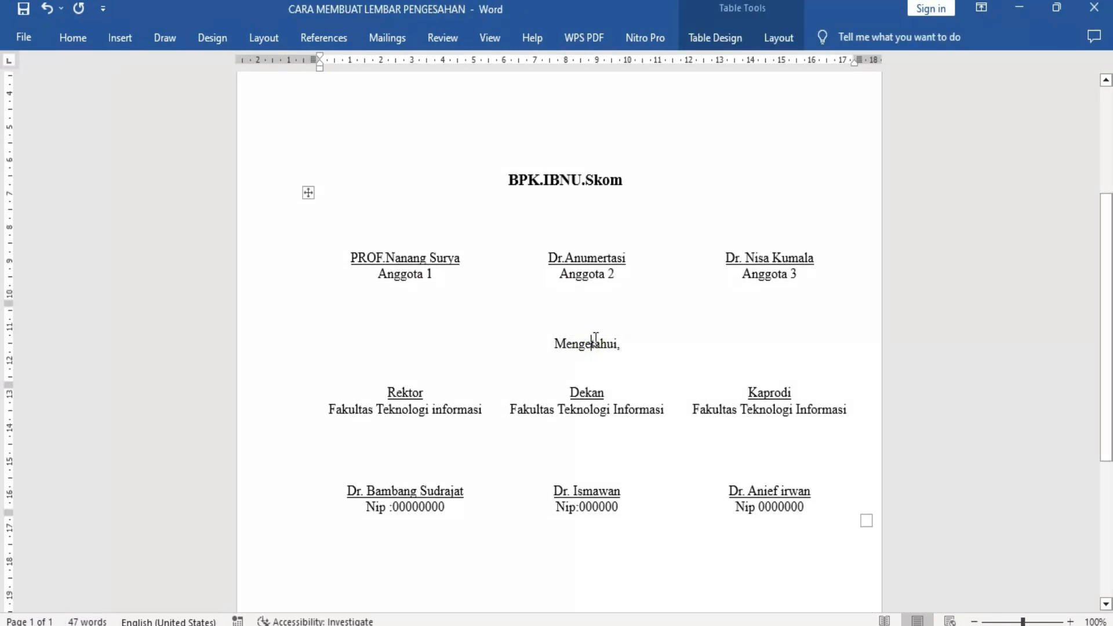
mouse_move(586, 625)
left_click(646, 589)
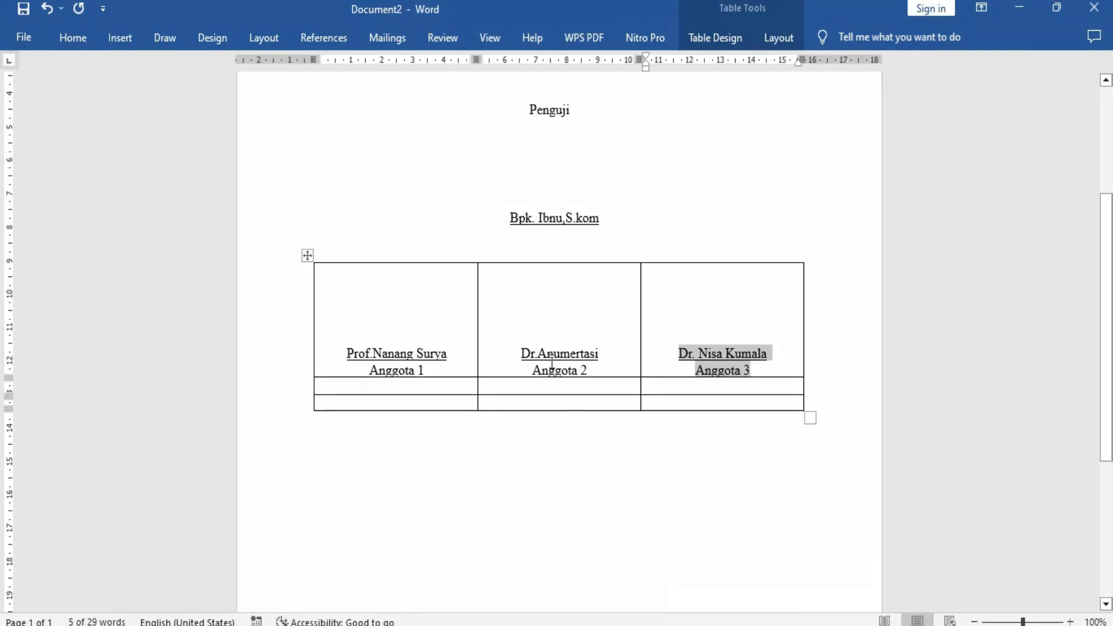
Merge the three cells of the table's second row into one full-width cell.
left_click_drag(395, 387, 670, 388)
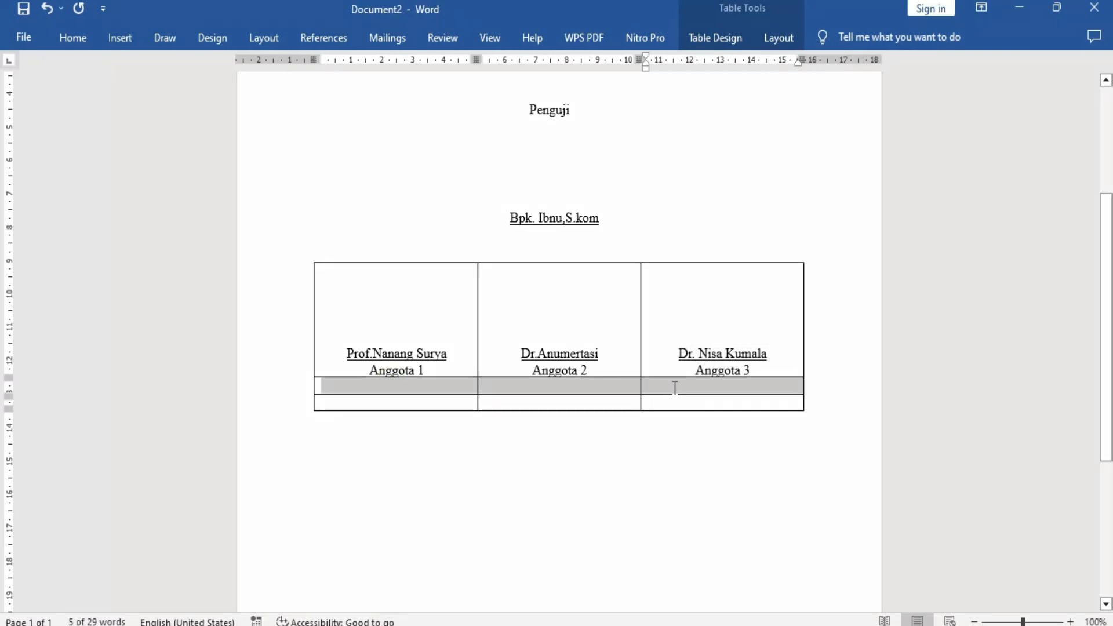
scroll(685, 388, "down", 3)
left_click(373, 301)
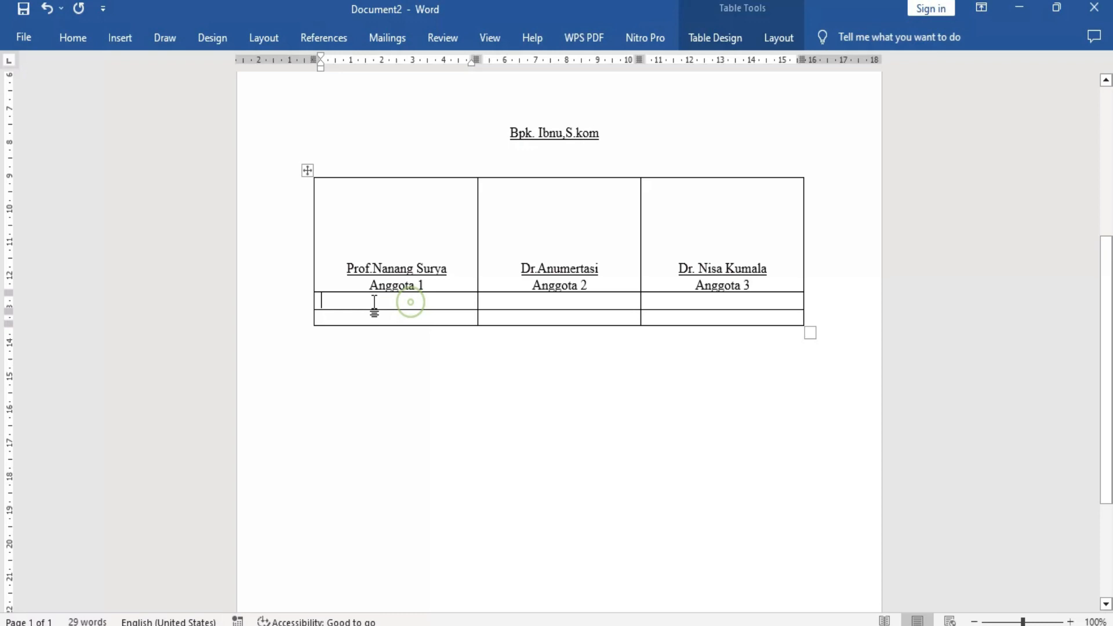
left_click_drag(457, 300, 703, 308)
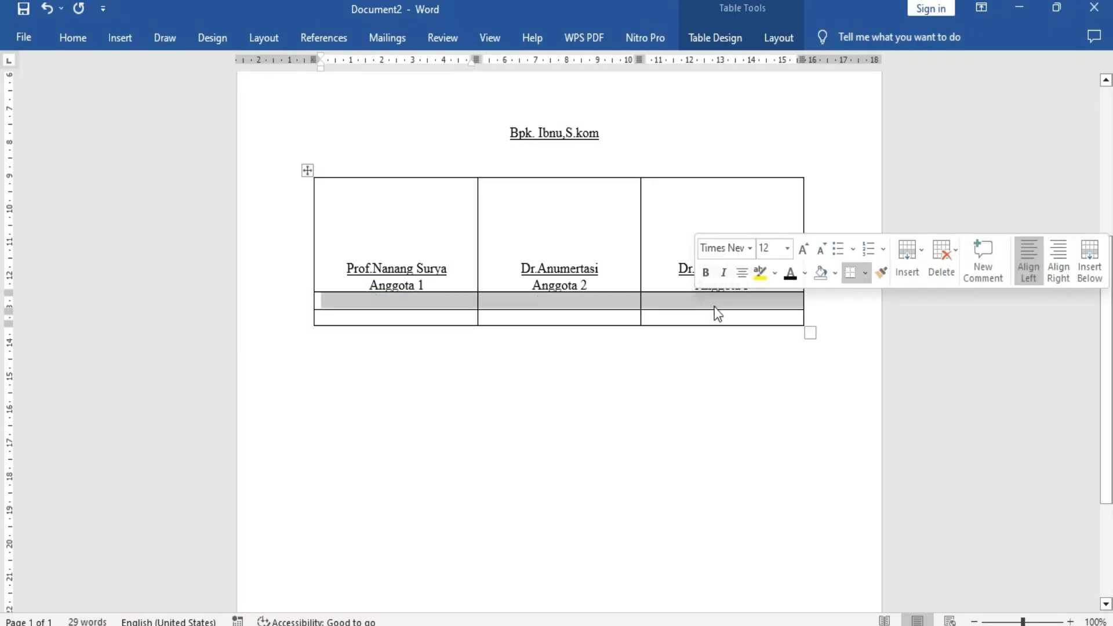
left_click(774, 36)
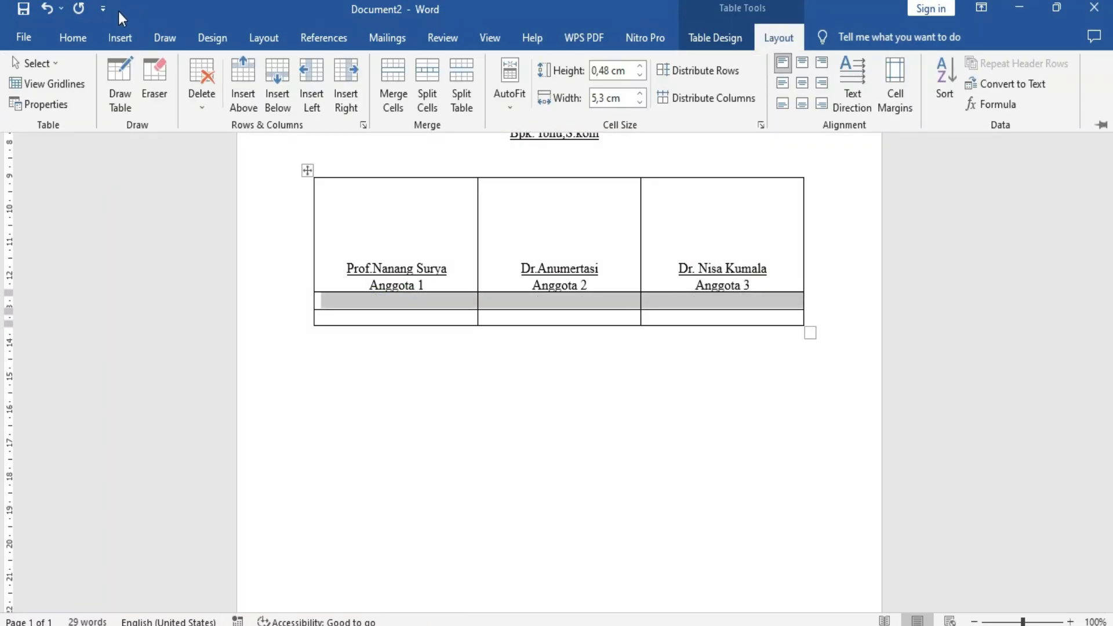
left_click(72, 38)
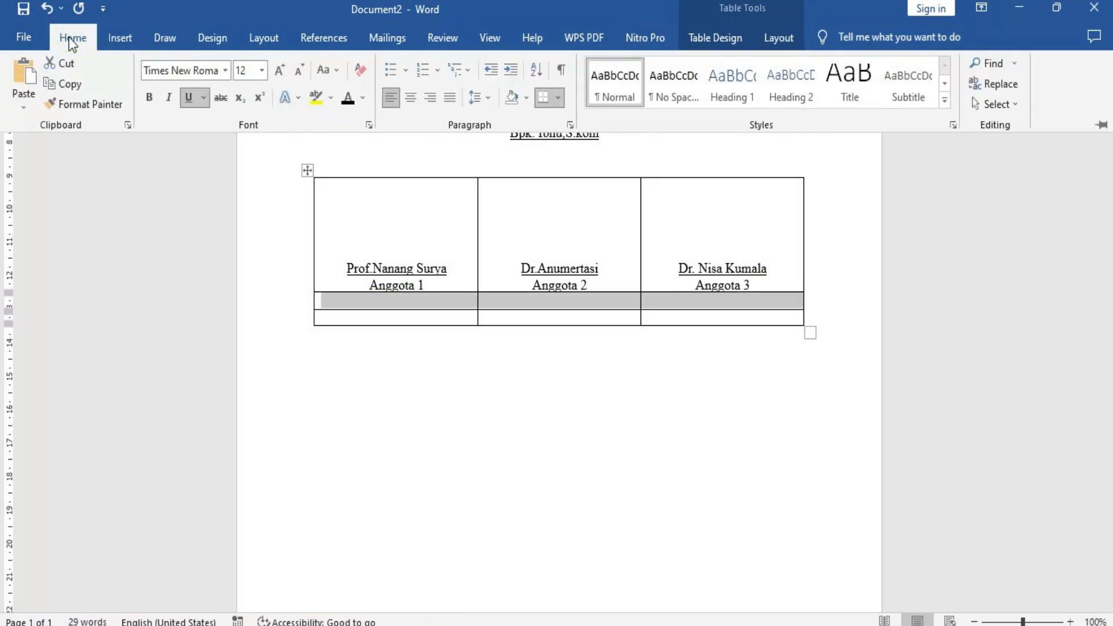
left_click(728, 37)
left_click(771, 37)
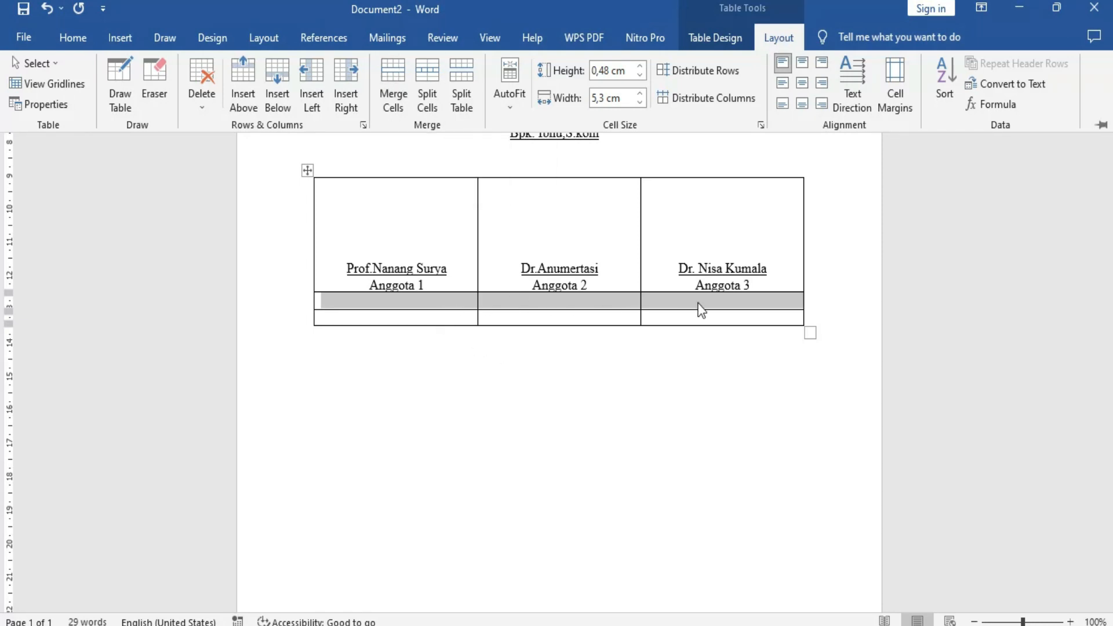
left_click(398, 69)
left_click(552, 300)
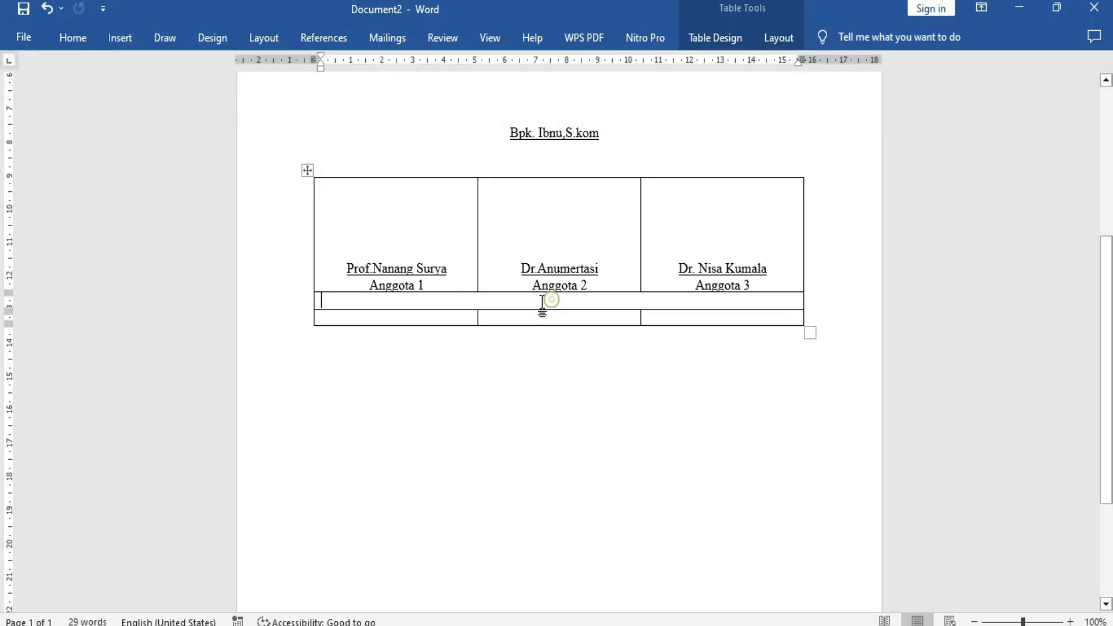
key("Return")
key("Return")
key("Return")
left_click(524, 316)
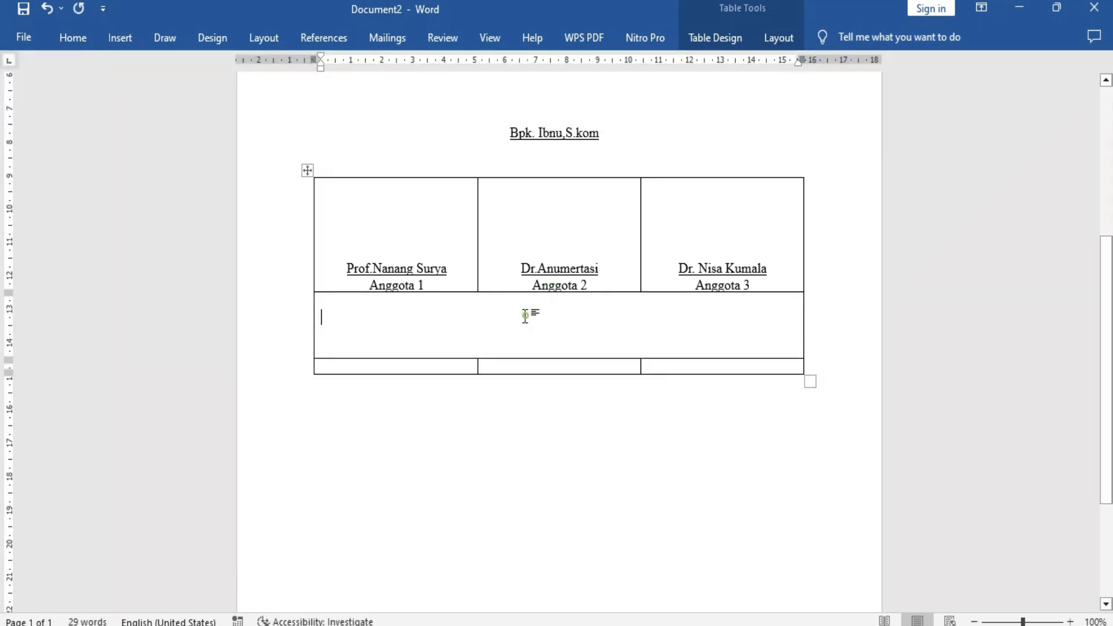
key("Right")
key("Right")
left_click(429, 315)
double_click(504, 313)
key("ctrl+z")
key("ctrl+z")
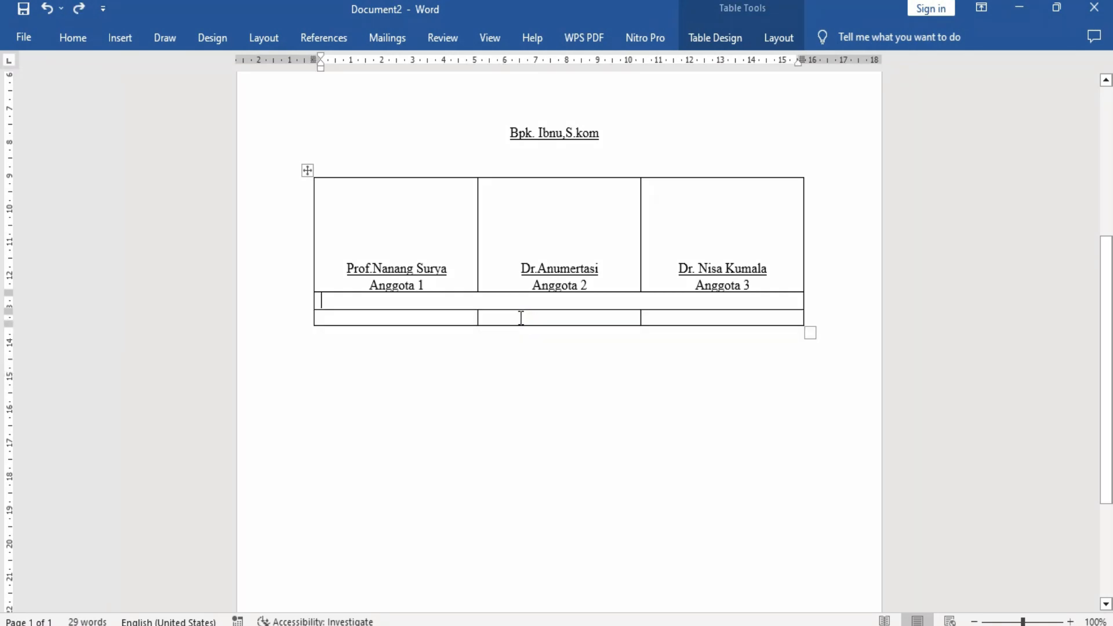
Add three line breaks in the merged row and enter "Mengetahui," without underline on its second line.
key("Return")
key("Return")
key("Return")
left_click(366, 316)
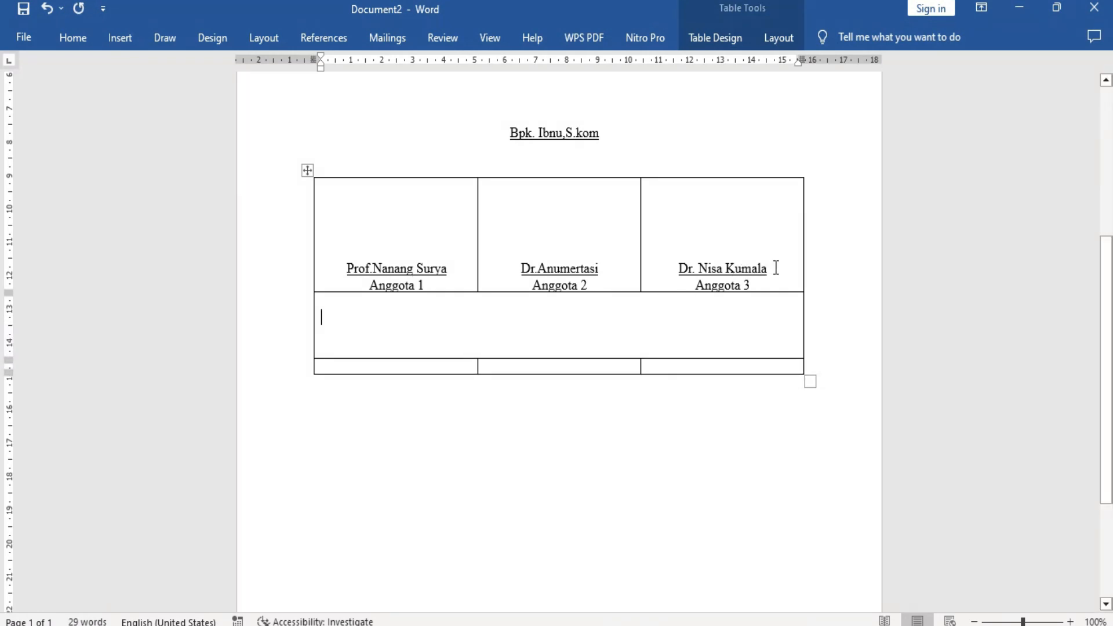
left_click(71, 37)
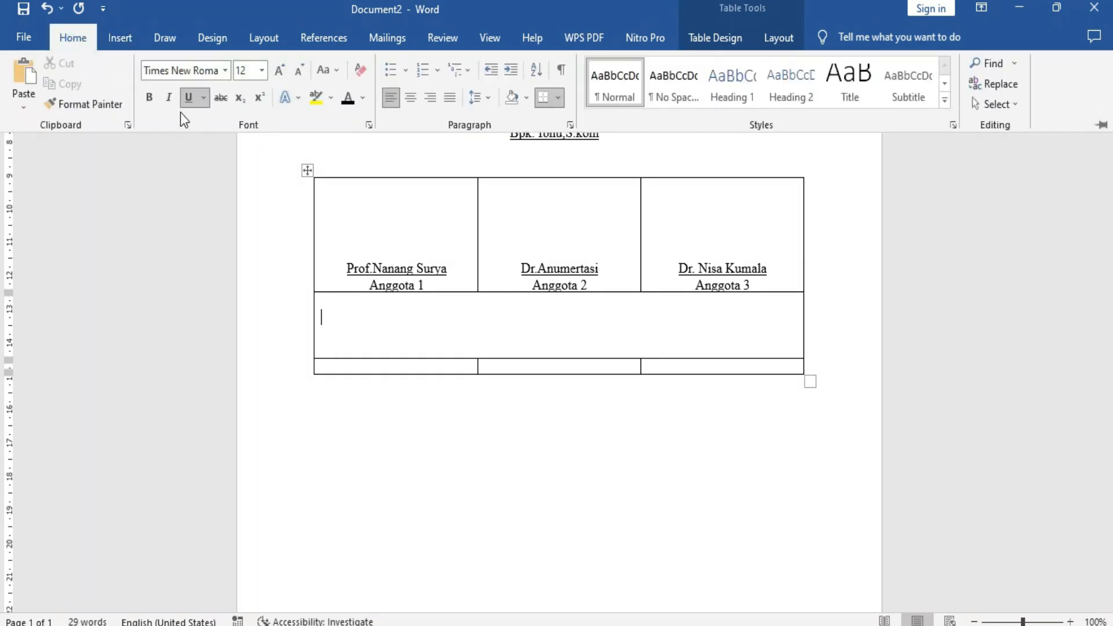
left_click(187, 100)
type("mem")
key("BackSpace")
type("Mengetahui,")
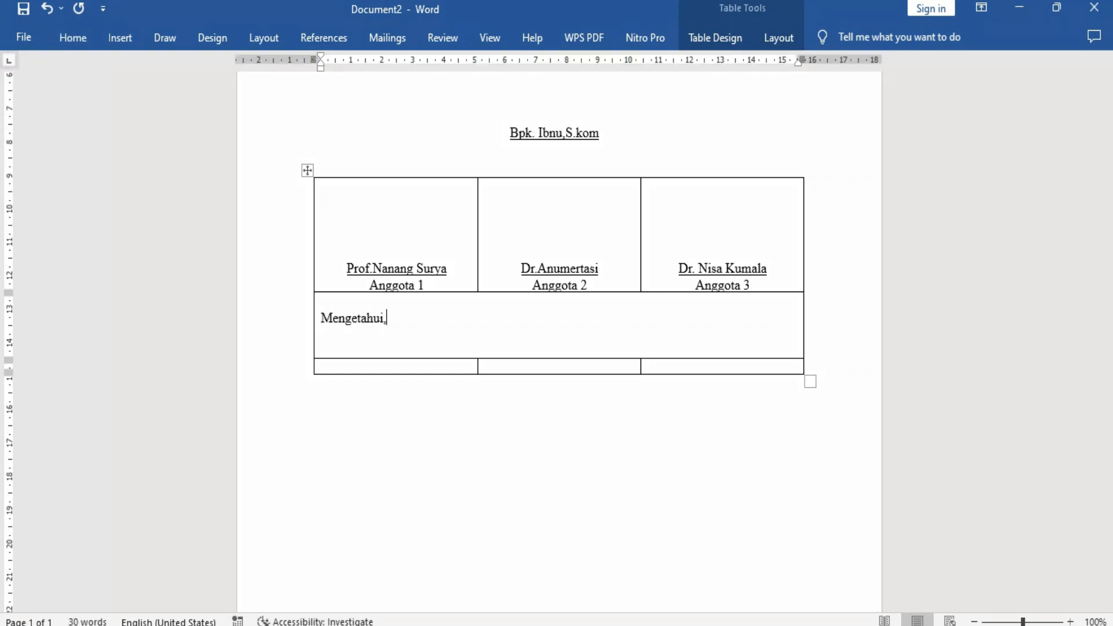
Center "Mengetahui," within the merged row.
left_click(71, 38)
left_click(411, 97)
left_click(600, 319)
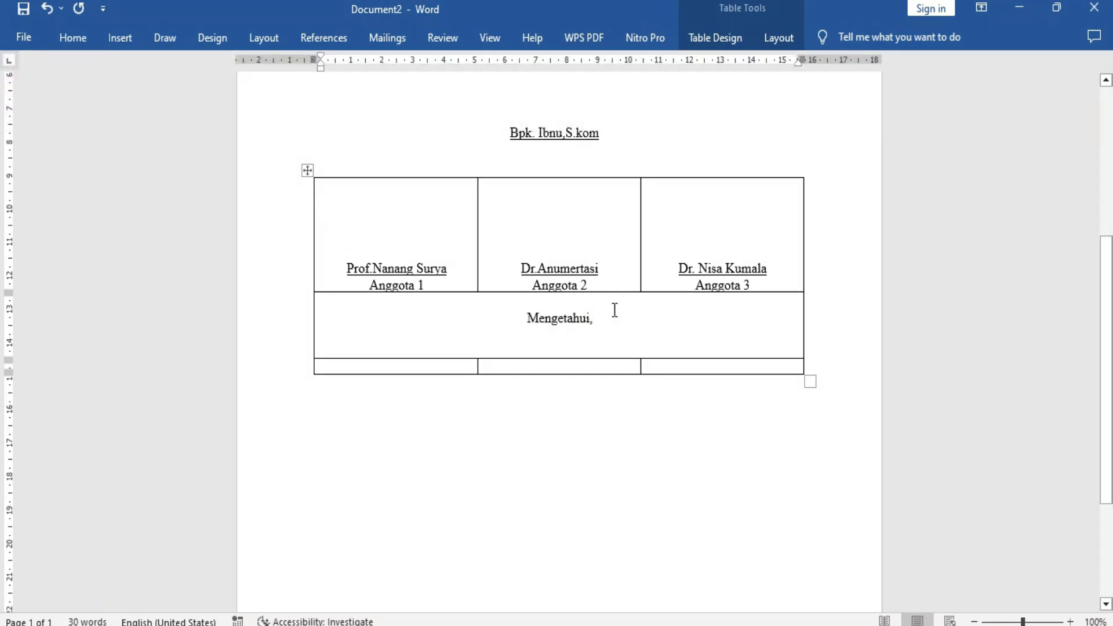
Try font size 14 on "Mengetahui," and set it back to 12.
left_click_drag(597, 320, 527, 319)
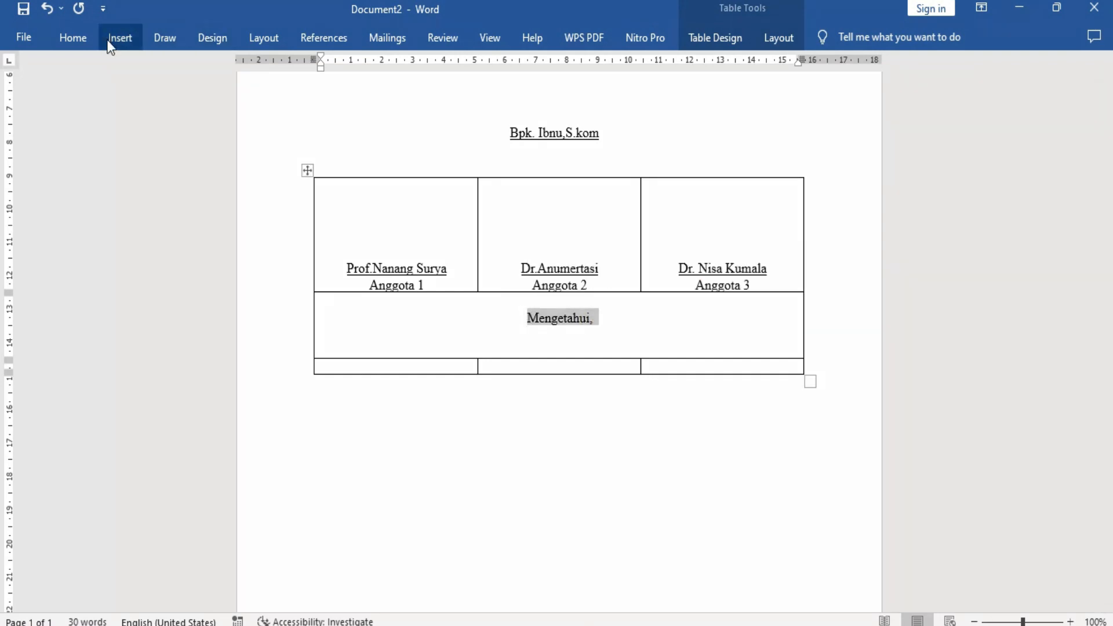
left_click(82, 38)
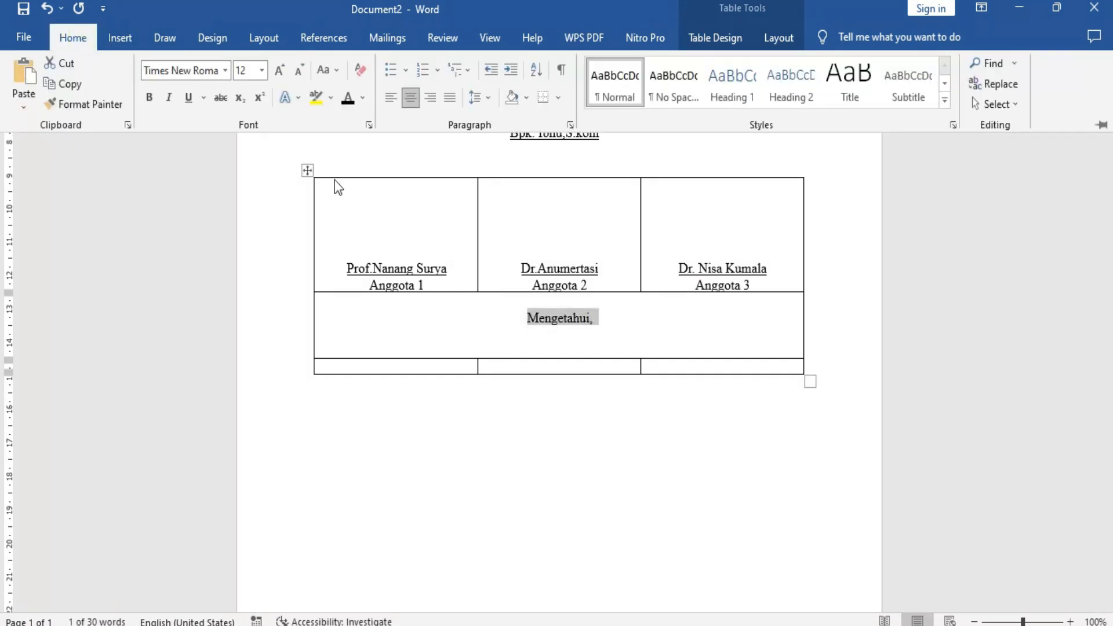
left_click(263, 72)
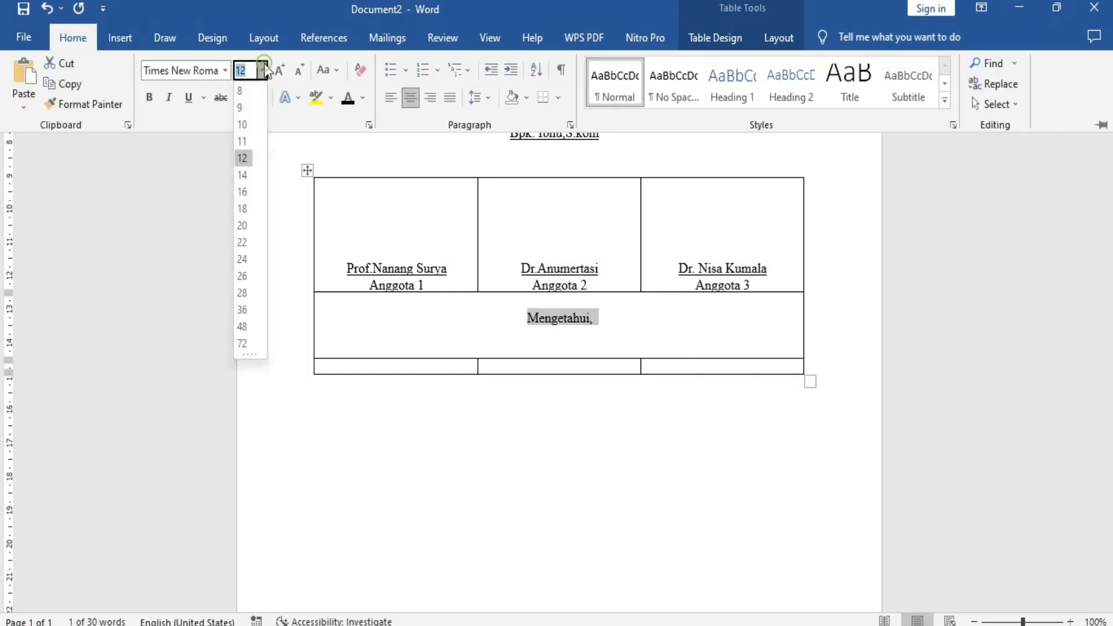
left_click(244, 175)
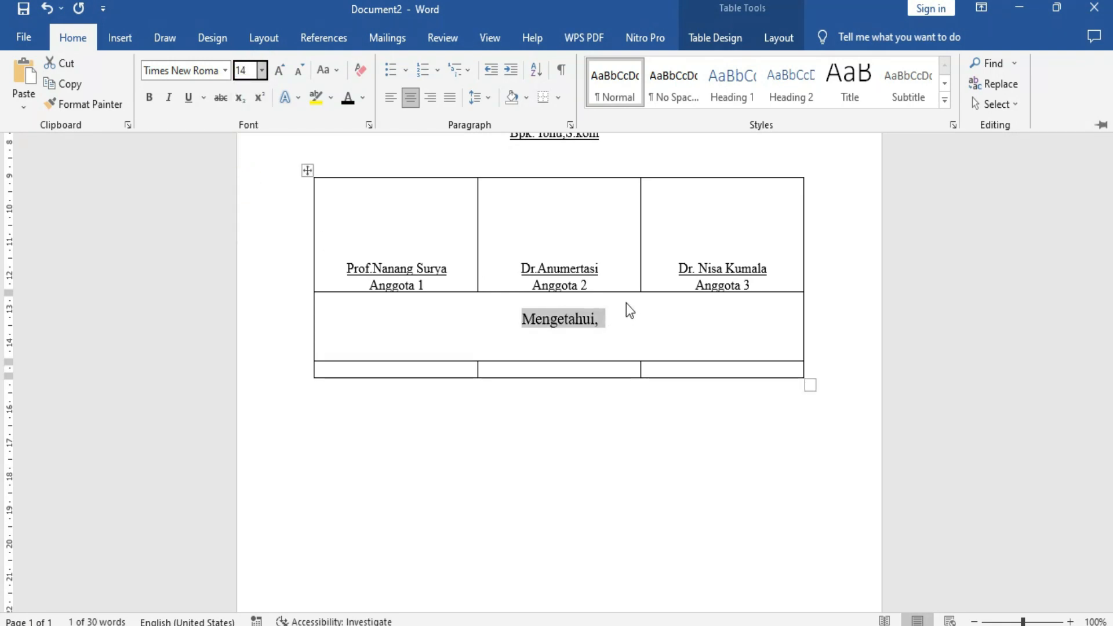
left_click(262, 70)
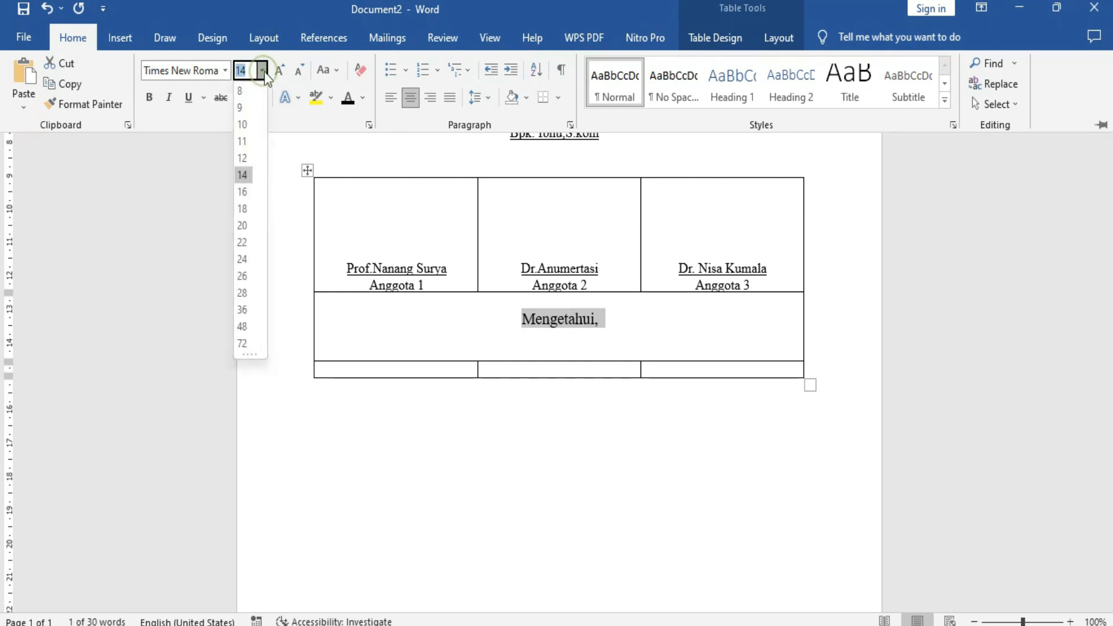
left_click(243, 157)
left_click(415, 373)
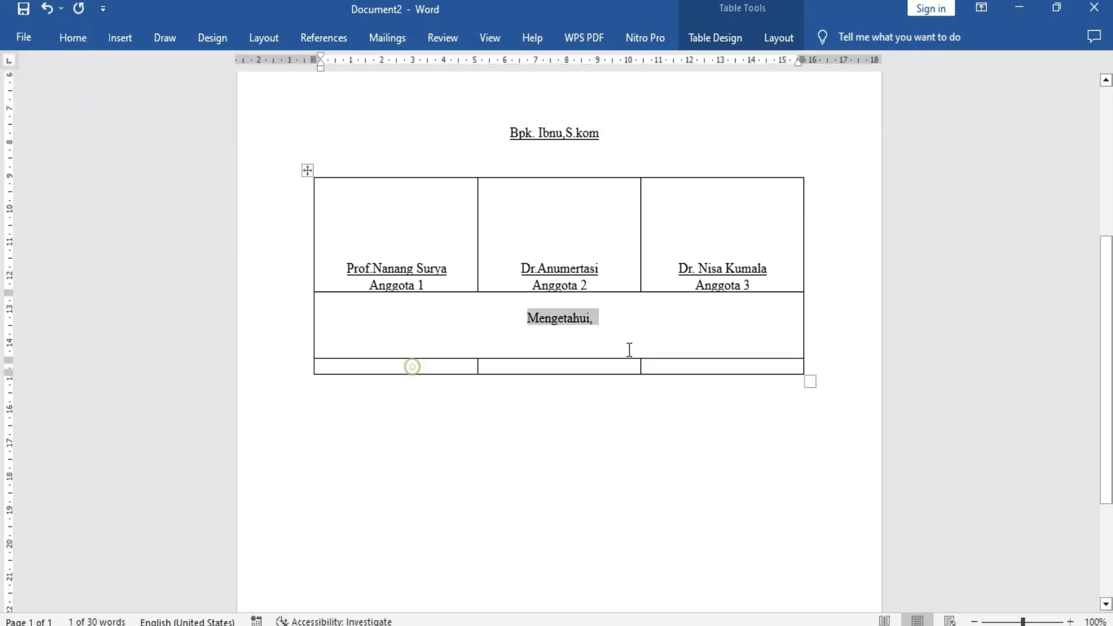
Insert one more blank line above "Mengetahui," in the merged row.
left_click(613, 319)
left_click(524, 319)
key("Return")
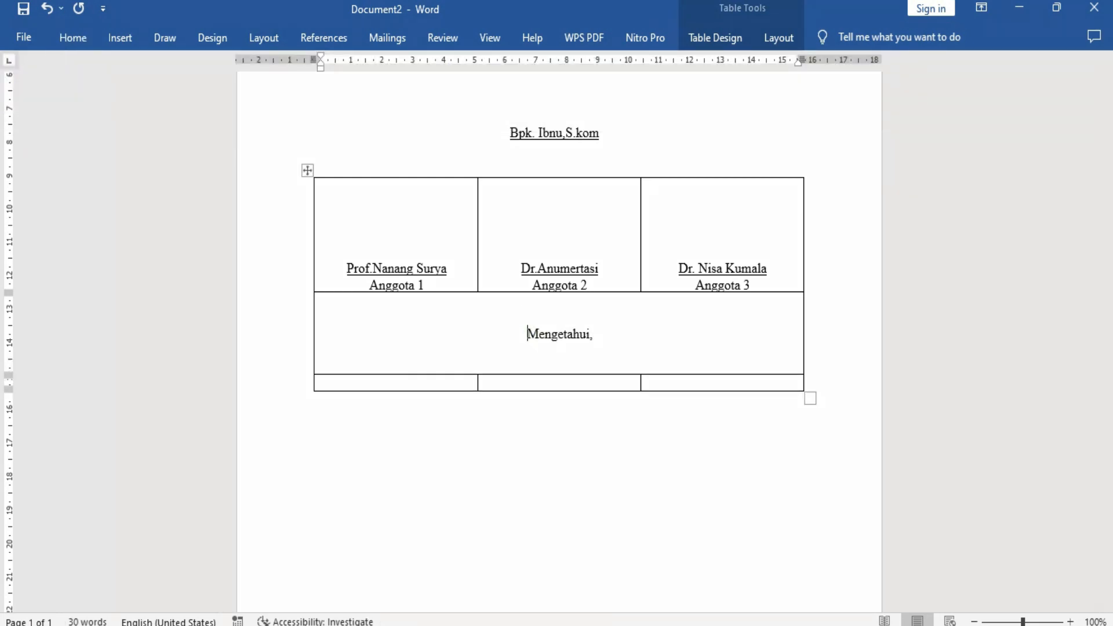
Enter "Rektor" and, on the line below, "Fakultas Teknologi Informasi" in the first cell of the last row.
left_click(452, 387)
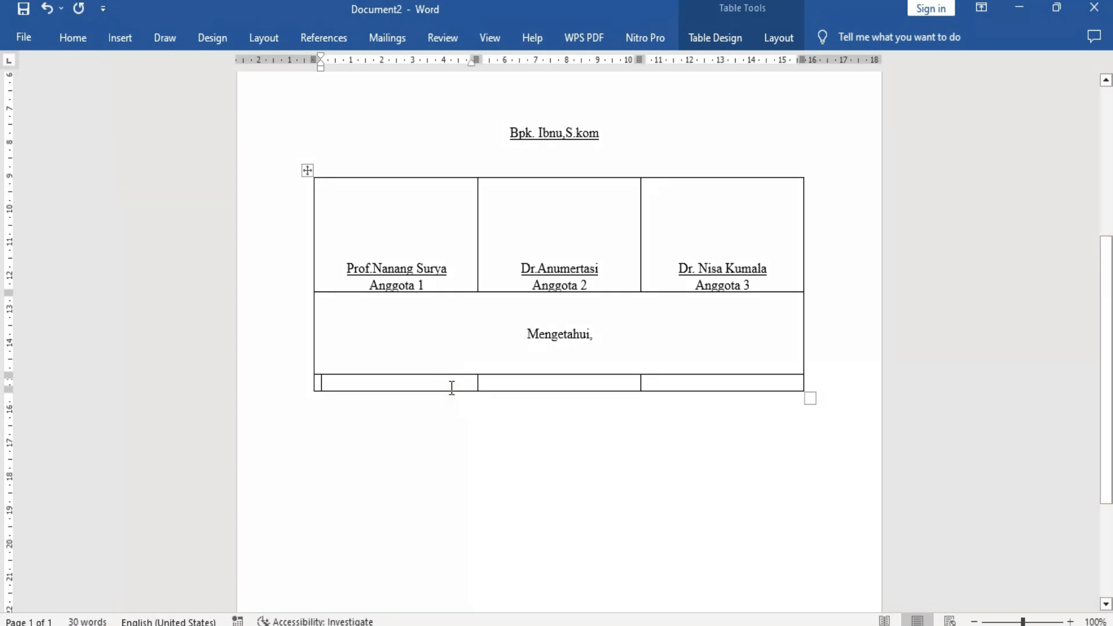
scroll(452, 388, "down", 1)
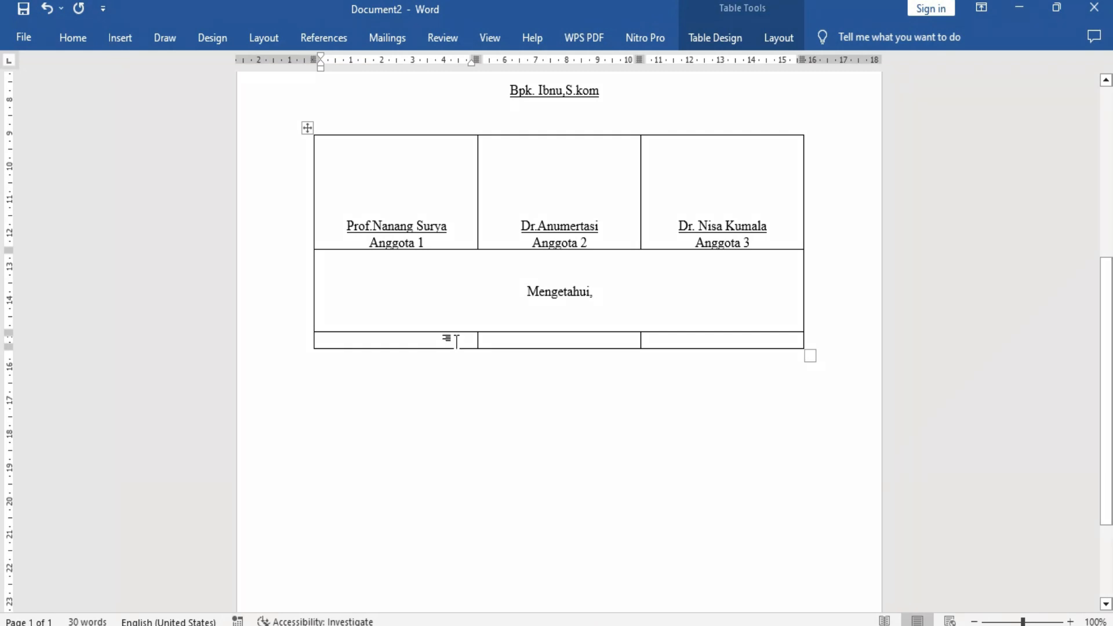
type("Rektor")
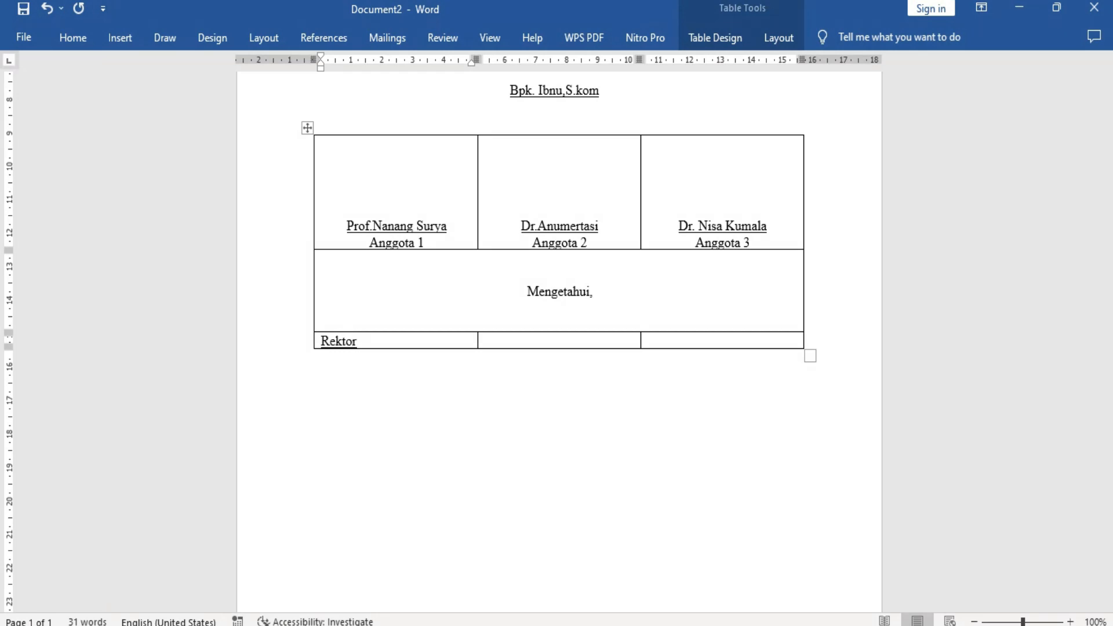
key("Return")
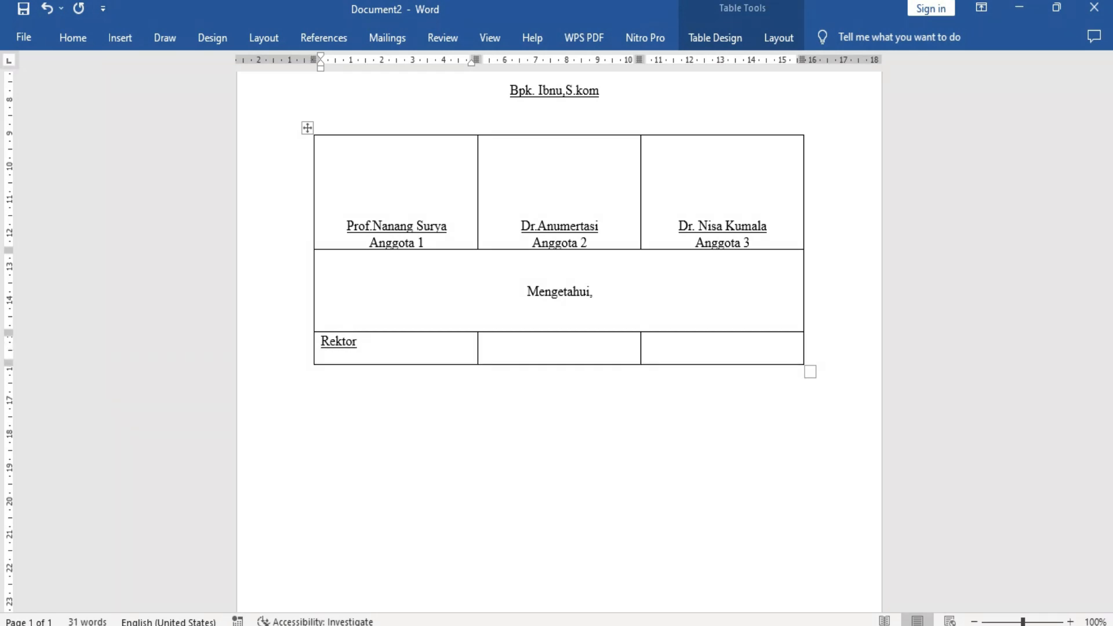
type("FKUL")
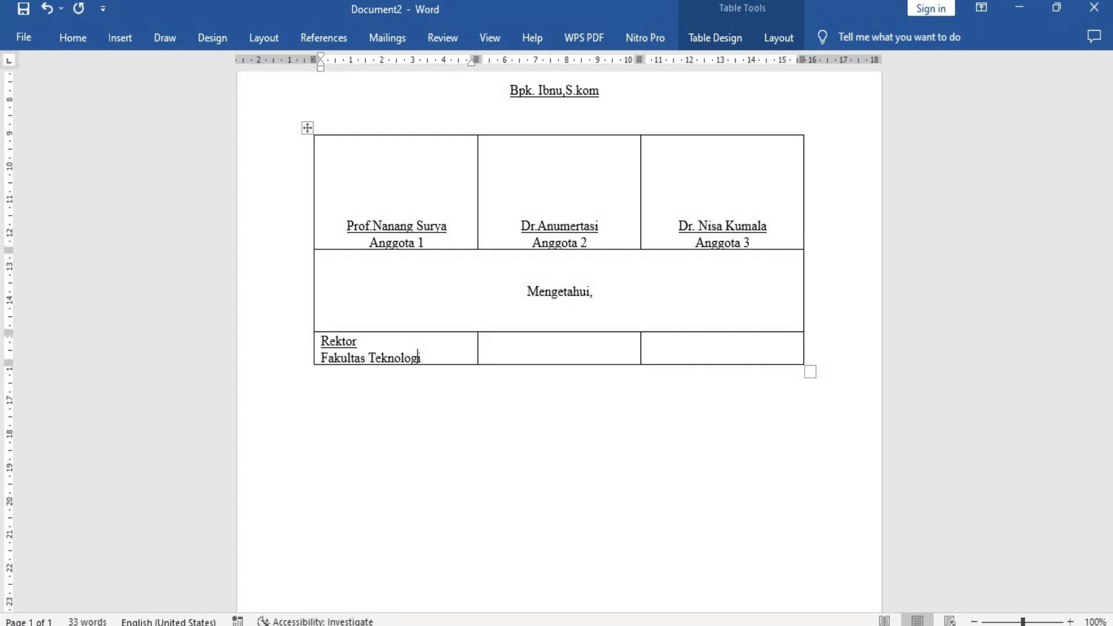
type("Informasi")
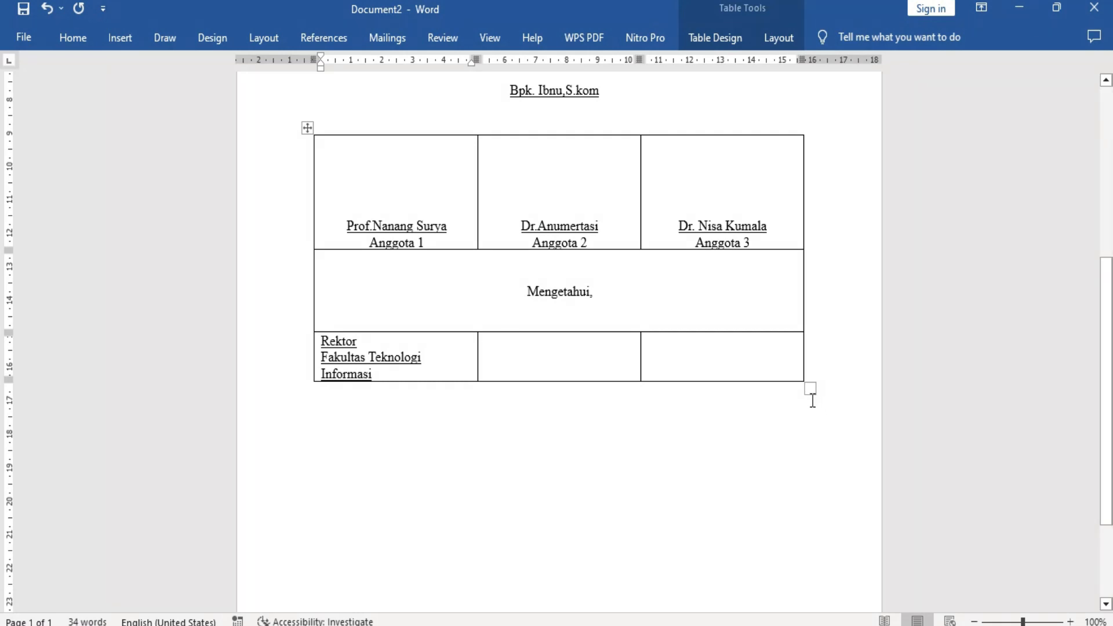
Widen the table so "Fakultas Teknologi Informasi" fits on one line, and center both lines of the "Rektor" cell.
left_click_drag(810, 389, 845, 396)
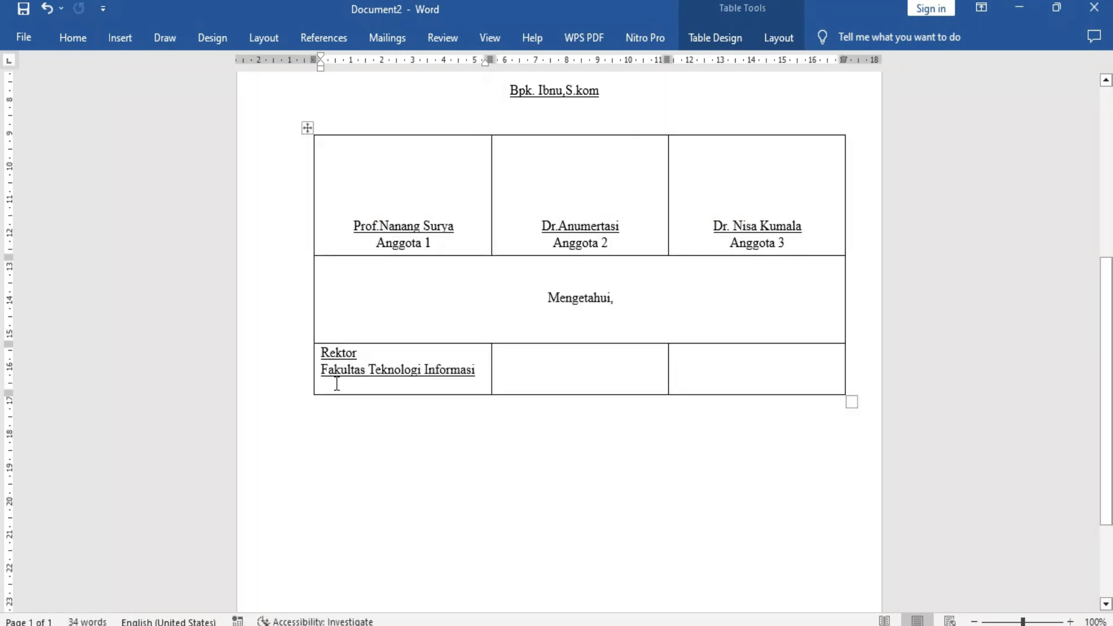
left_click_drag(321, 353, 466, 371)
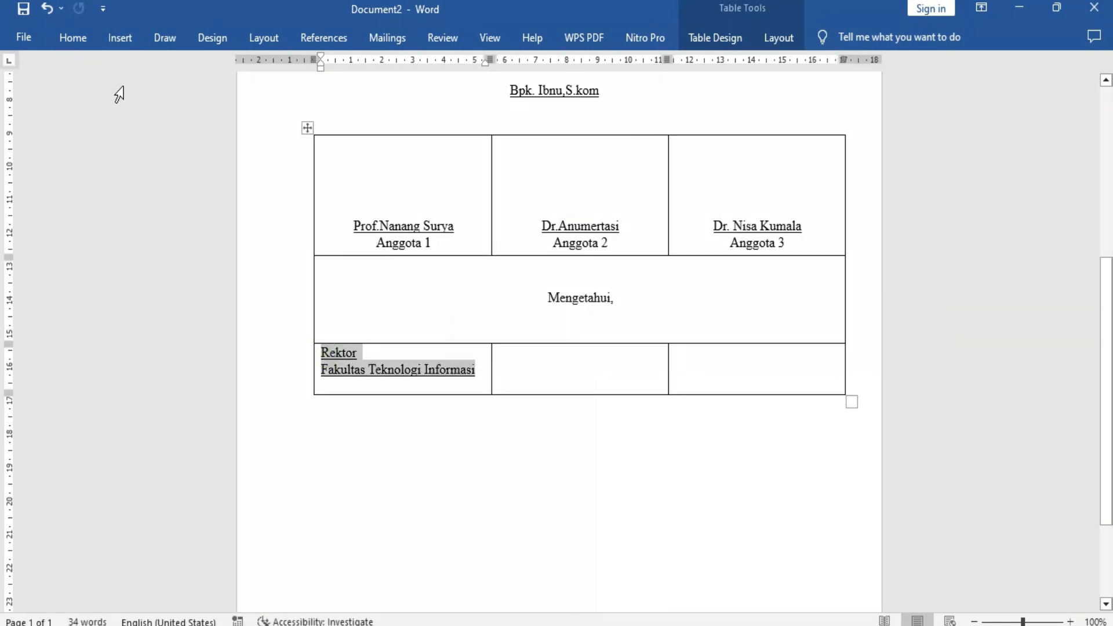
left_click(65, 40)
left_click(418, 102)
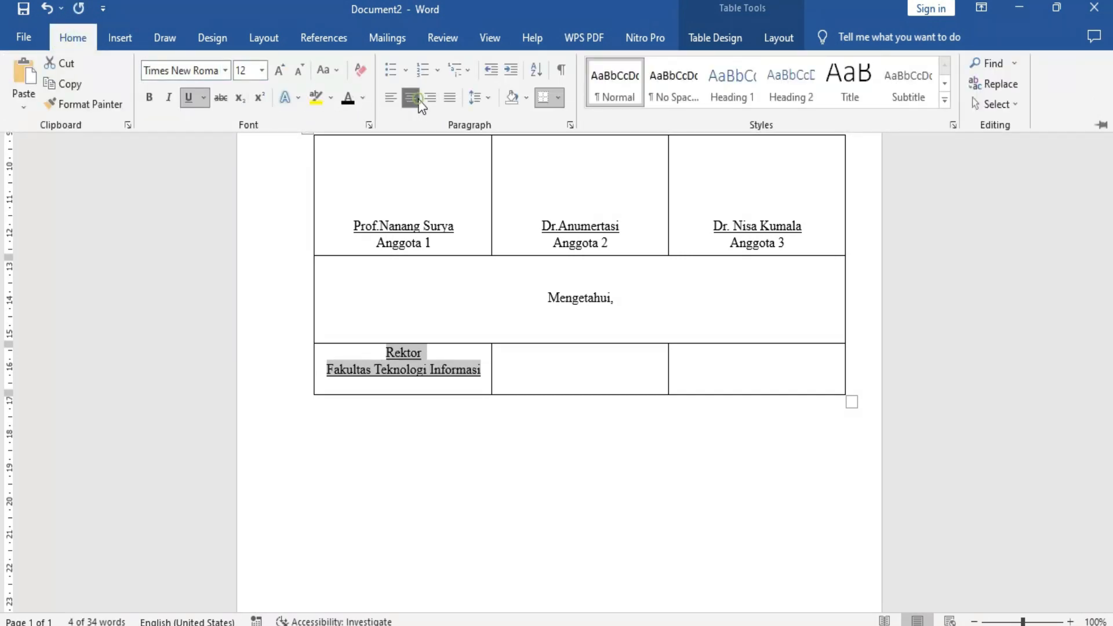
left_click(499, 358)
left_click(499, 360)
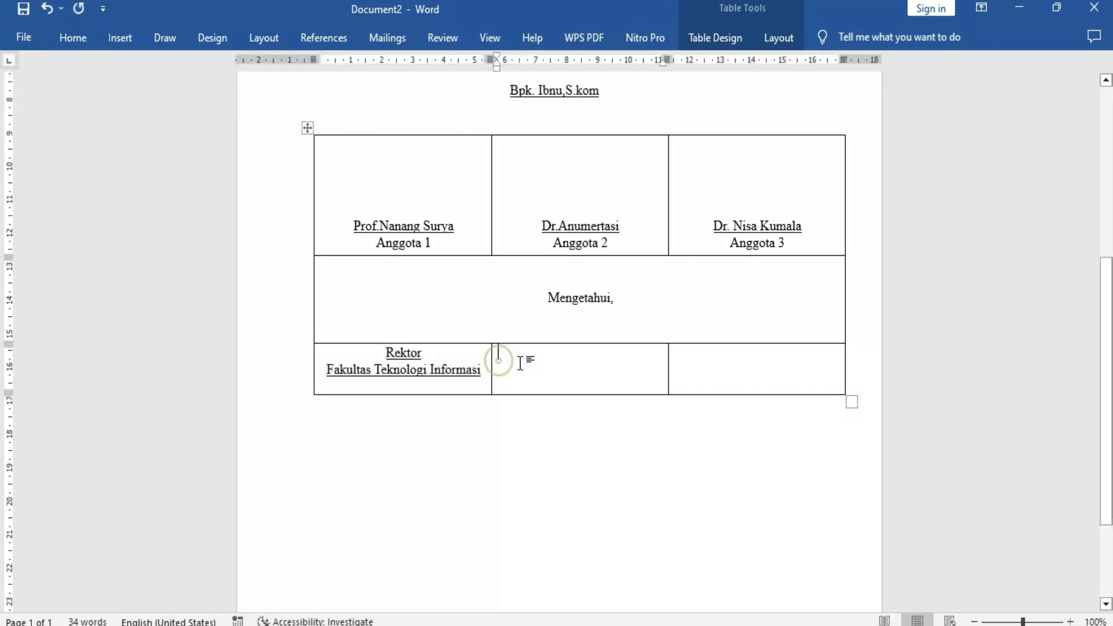
Remove the underline from "Fakultas Teknologi Informasi" in the "Rektor" cell.
left_click_drag(482, 371, 332, 375)
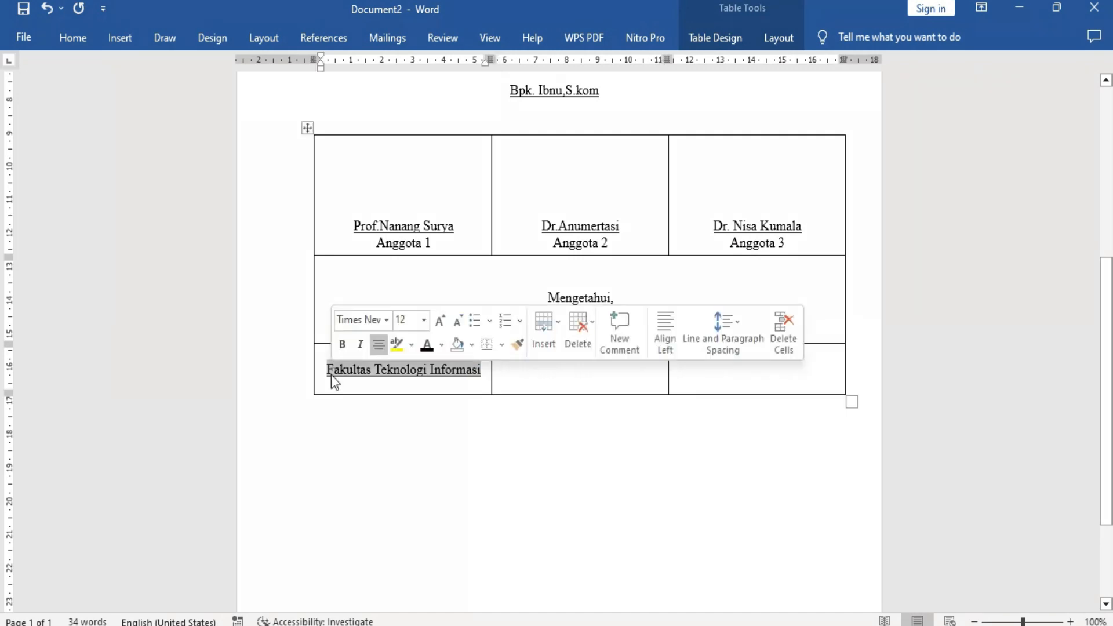
left_click(427, 350)
left_click_drag(388, 351, 424, 352)
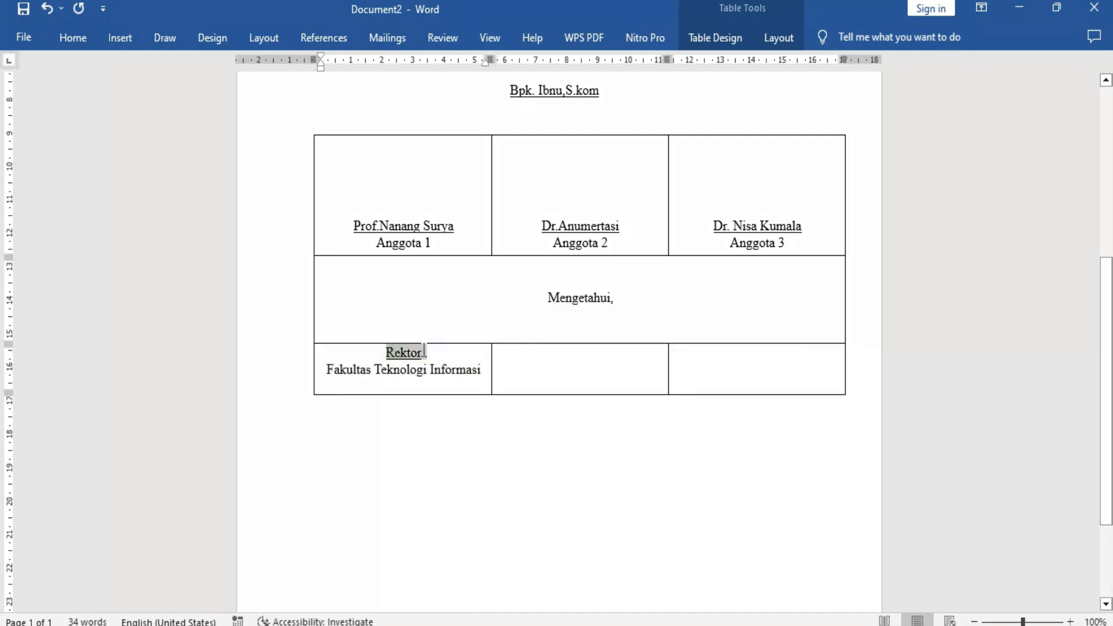
Enter "Dekan" and, on the line below, "Fakultas Teknologi Informasi" in the middle cell of the last row.
left_click(503, 354)
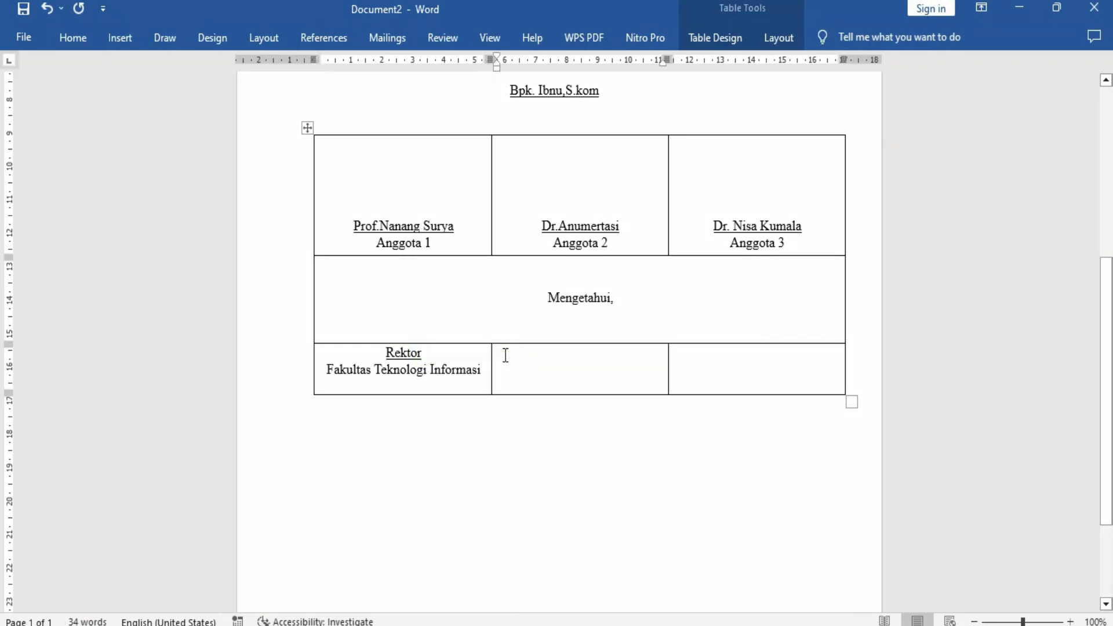
type("Dekan")
key("Return")
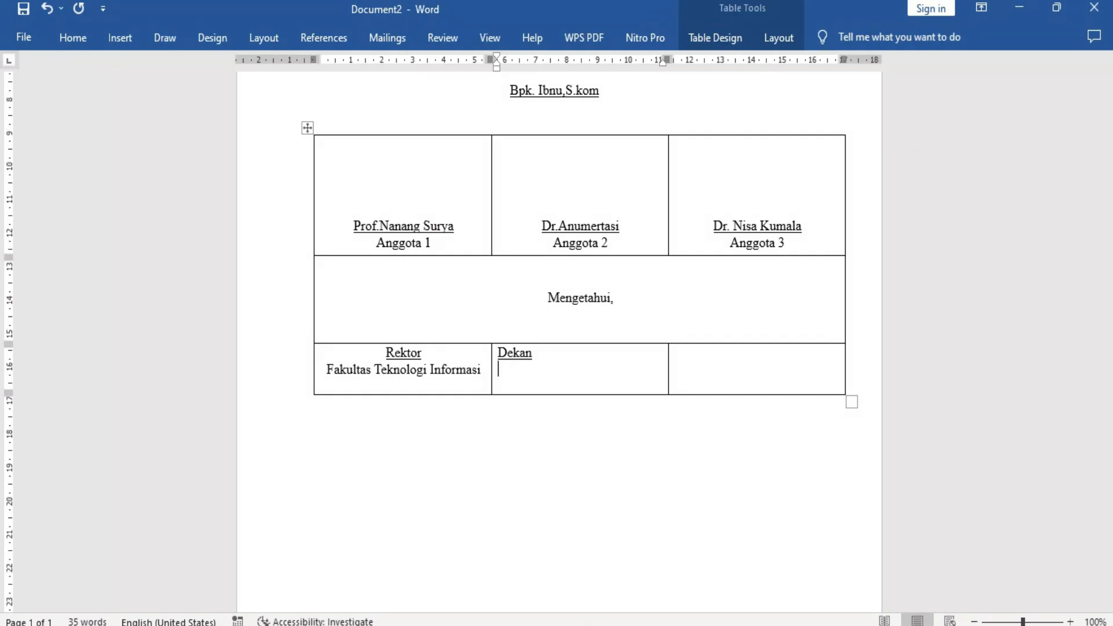
type("Fakultas Teknolo")
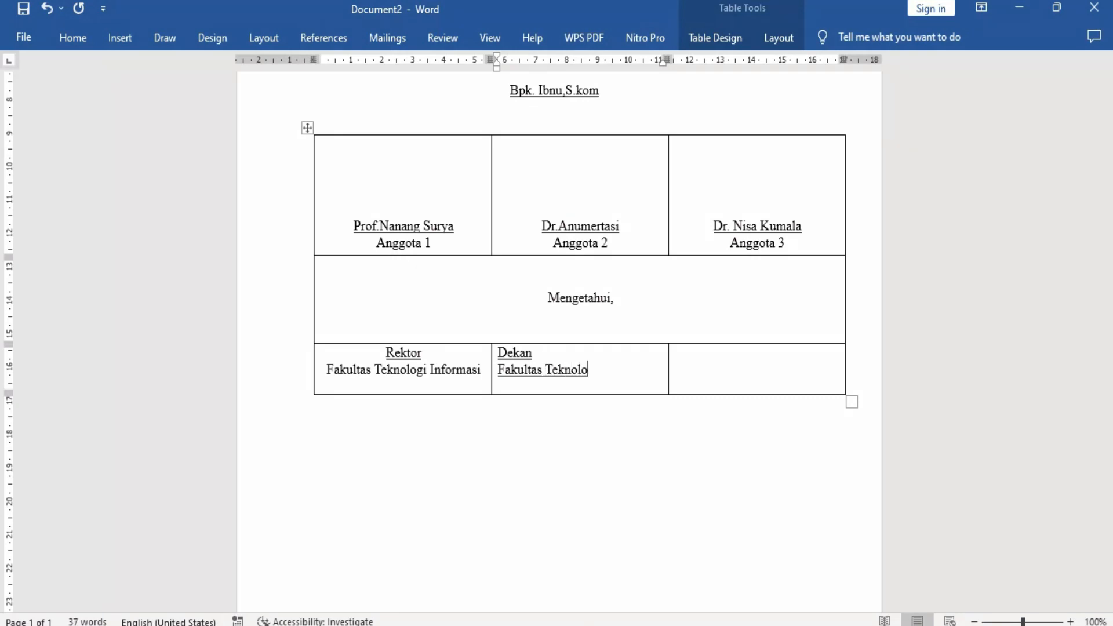
type("gi Informasi")
Center both lines of the "Dekan" cell.
left_click_drag(498, 353, 642, 374)
left_click(70, 39)
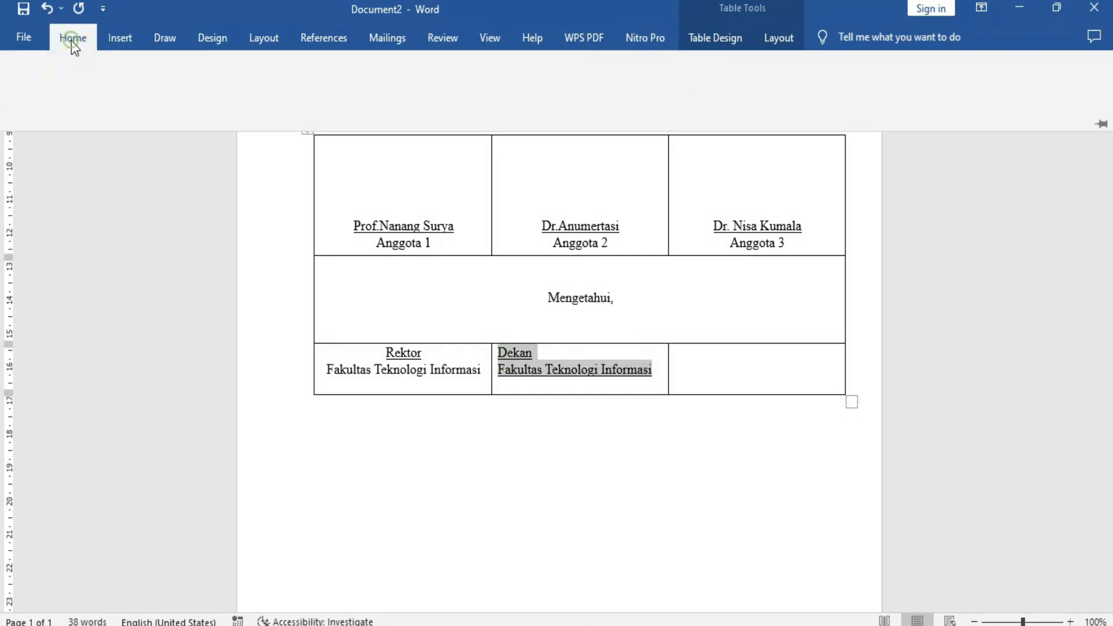
left_click(415, 99)
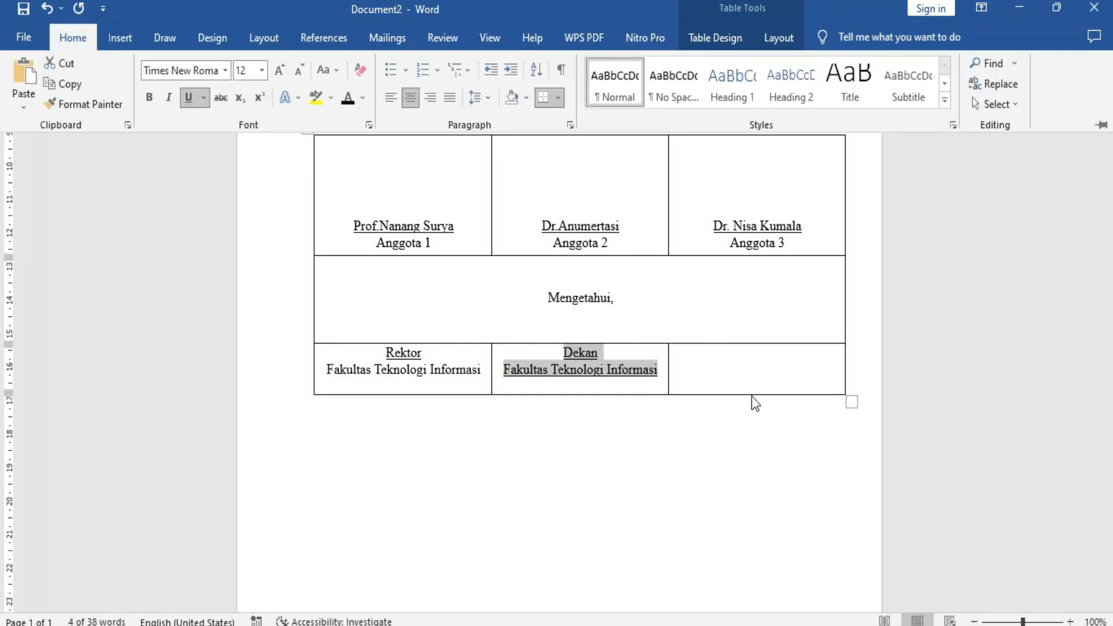
Enter "Kaprodi" and, on the line below, "Fakultas Teknologi Informasi" in the third cell of the last row.
left_click(696, 367)
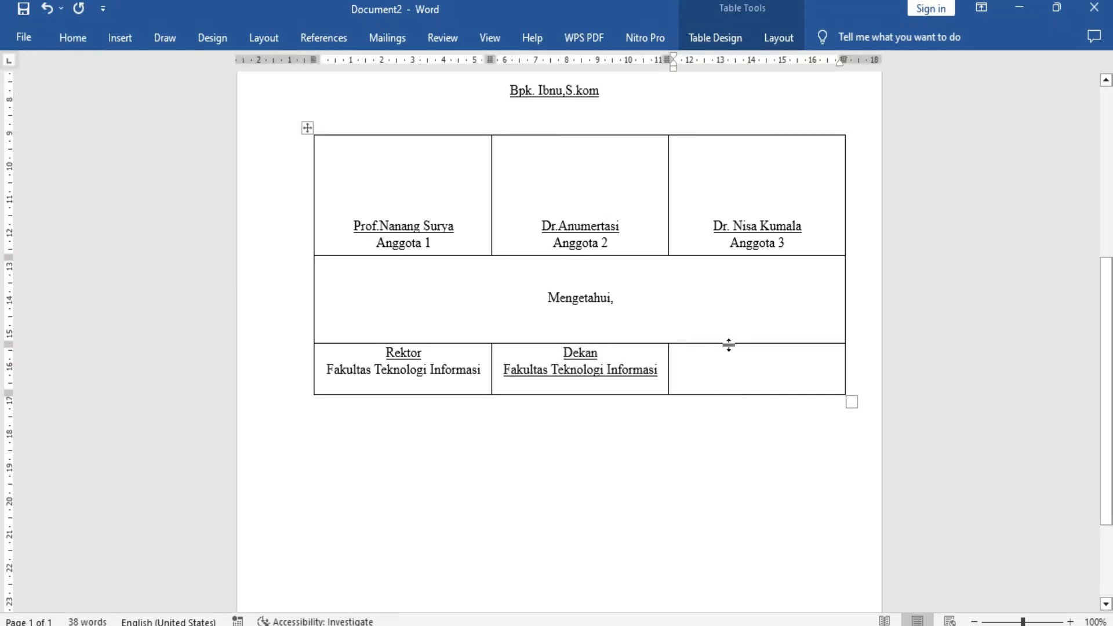
type("Kaprodi ")
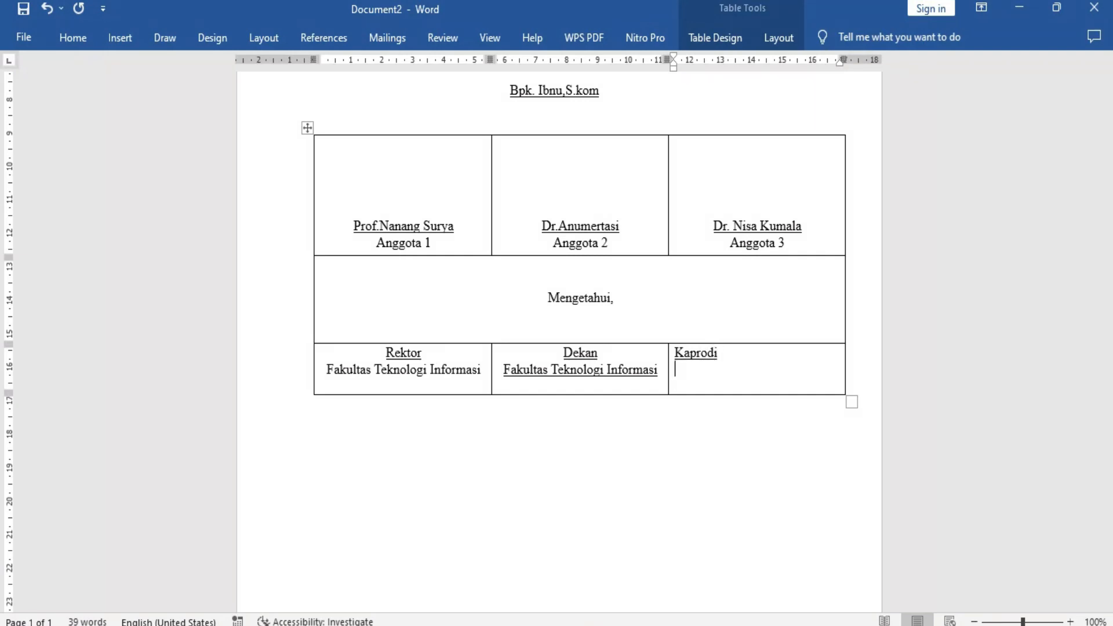
type("Fakultas Tekn")
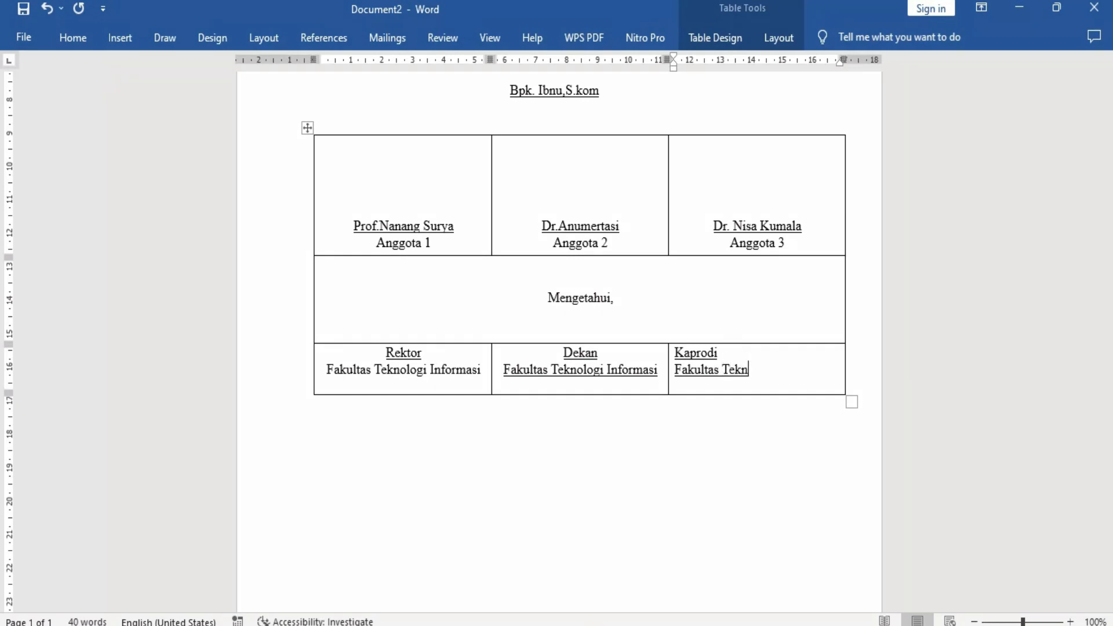
type("ologi Informasi")
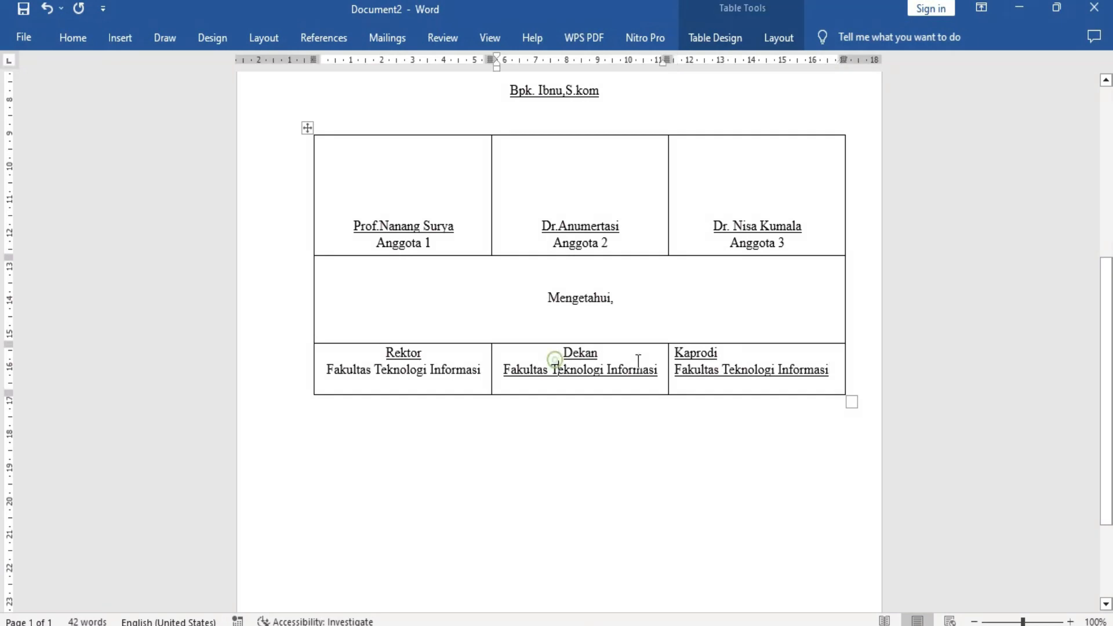
Center both lines of the "Kaprodi" cell.
left_click(688, 352)
left_click(386, 353)
left_click(524, 357)
left_click(677, 354)
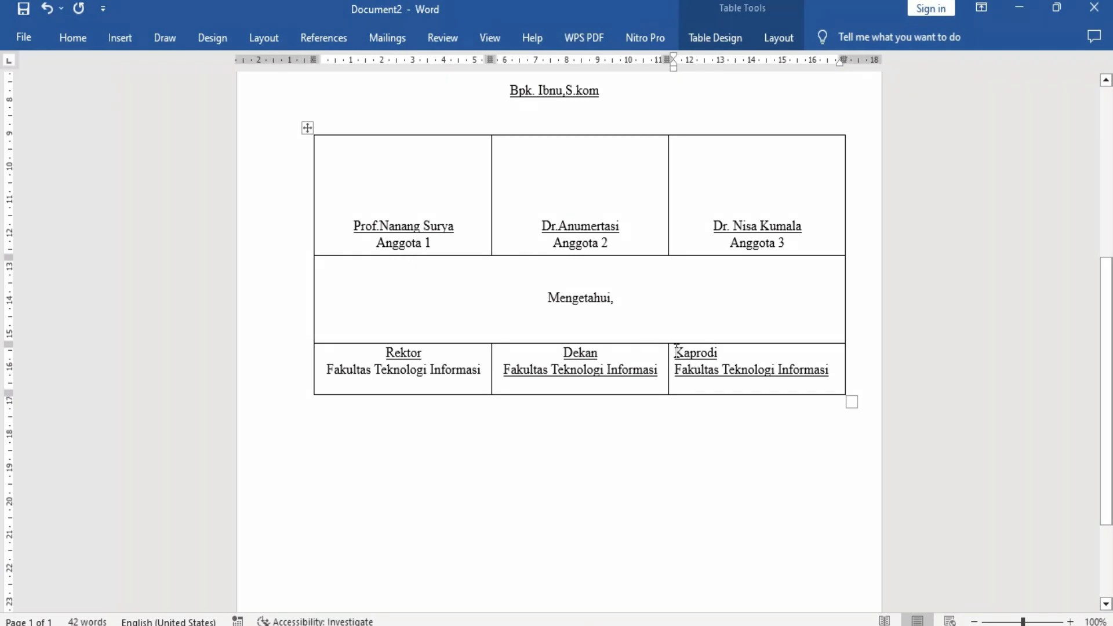
left_click_drag(677, 350, 827, 373)
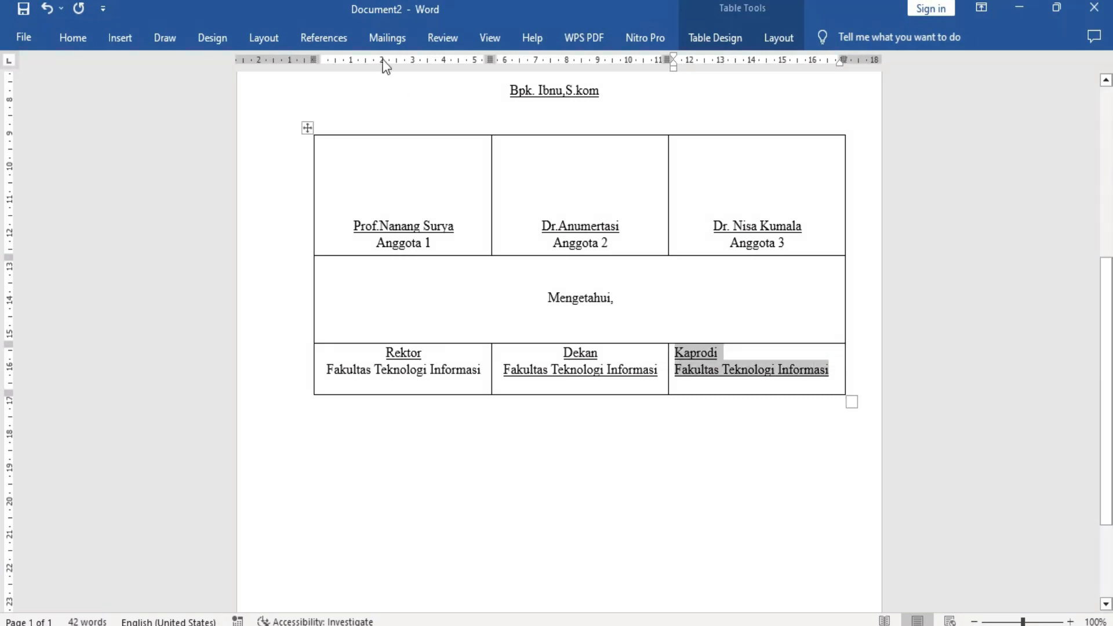
left_click(94, 37)
left_click(409, 97)
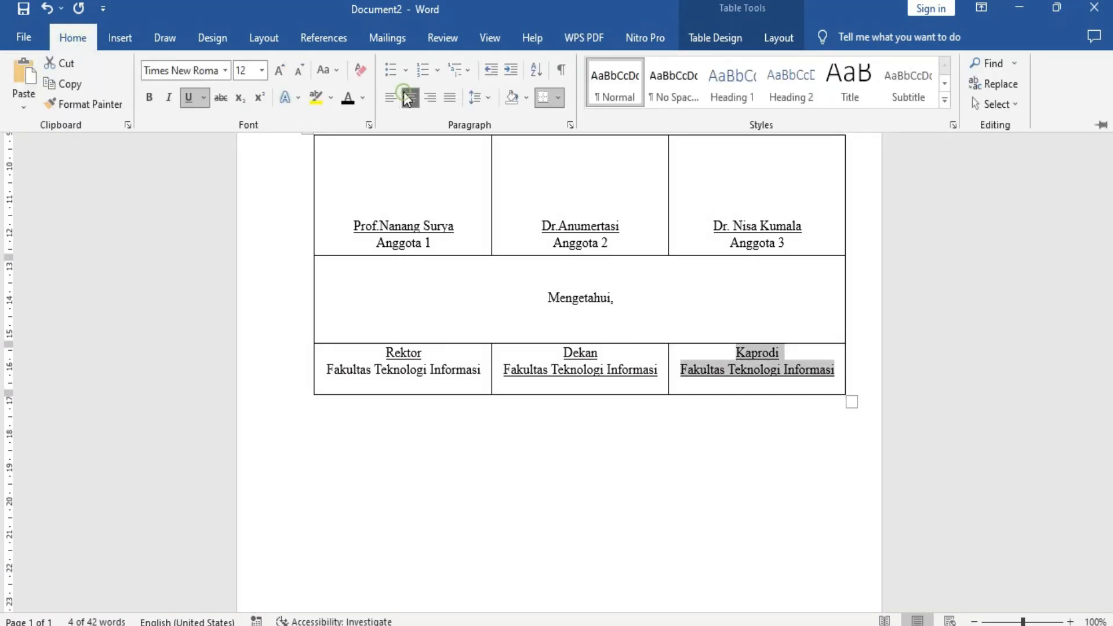
Leave blank lines for a signature under "Fakultas Teknologi Informasi" in the "Rektor" cell and enter the rector's titled full name below them.
left_click(481, 384)
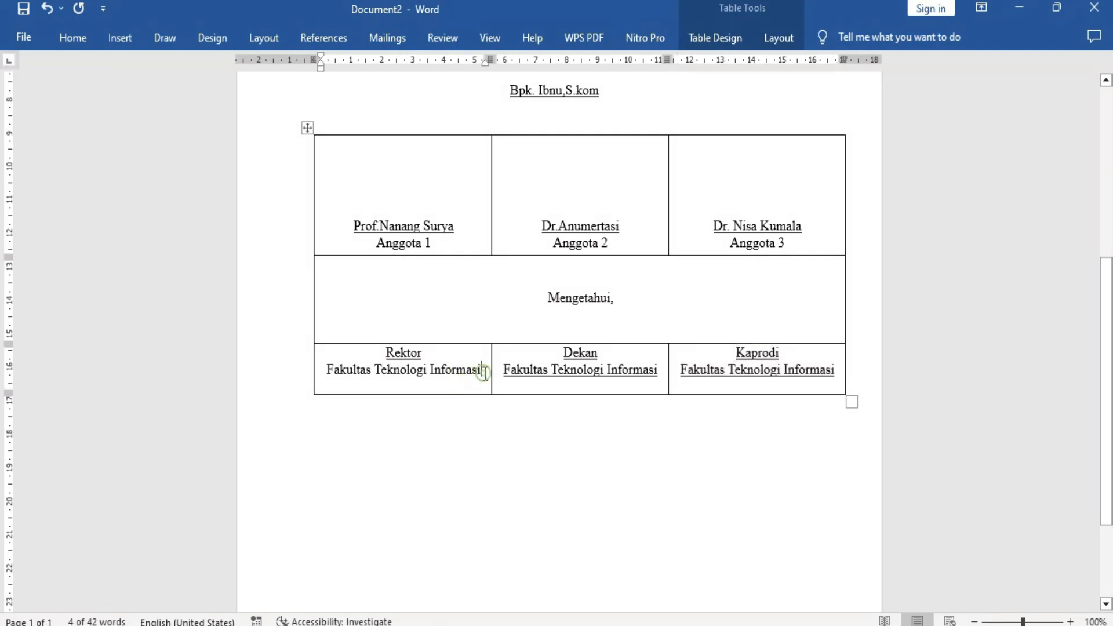
key("Return")
key("Return")
key("Return")
key("Return")
key("Return")
key("Return")
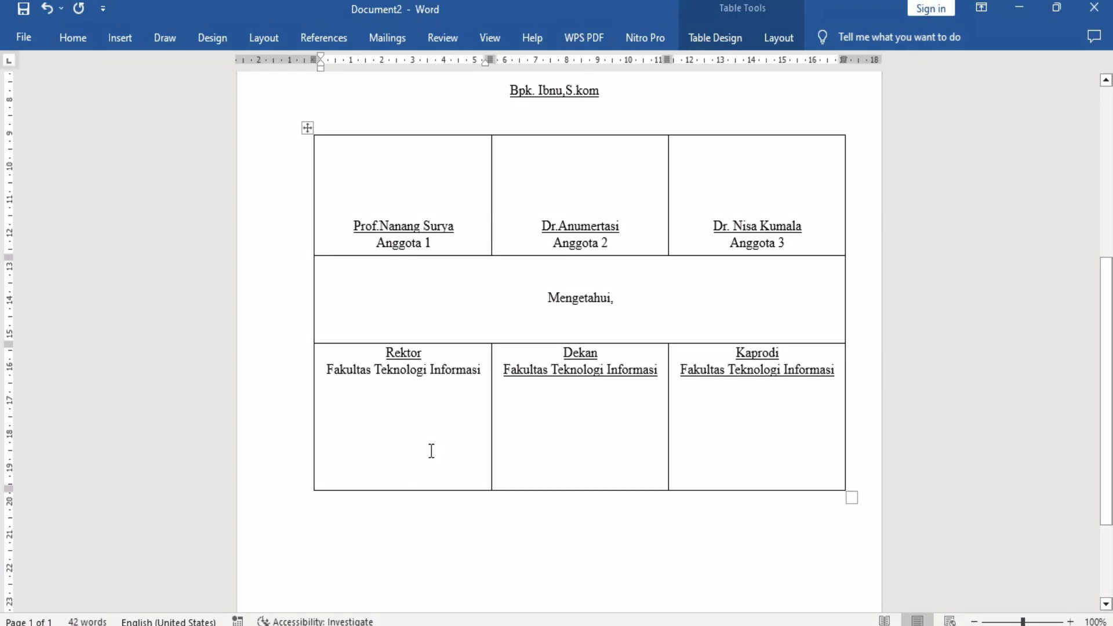
type("Dr")
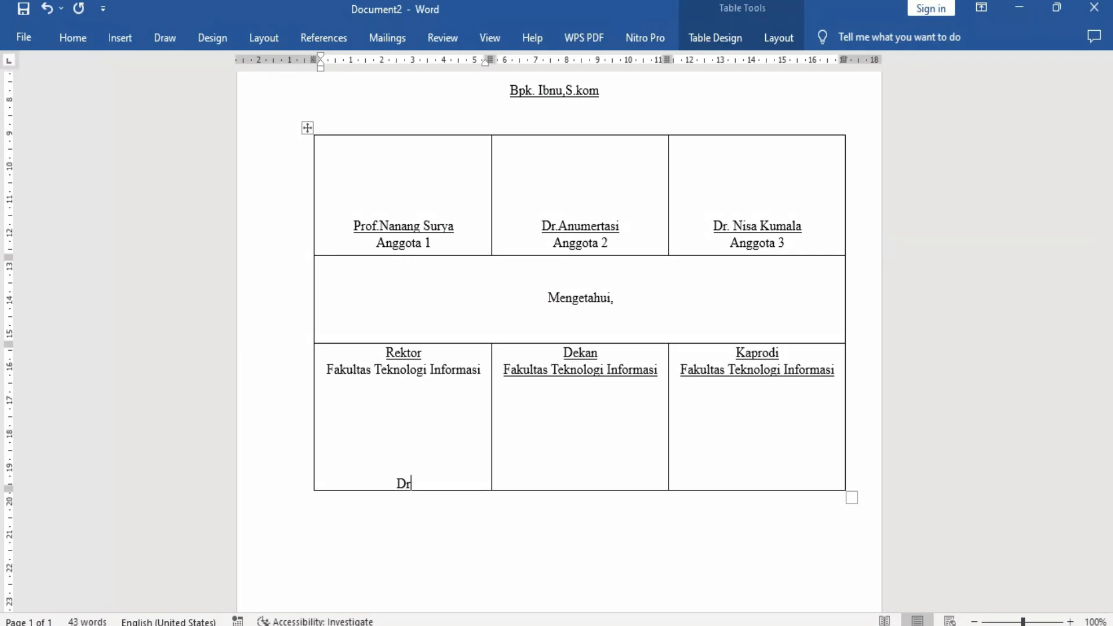
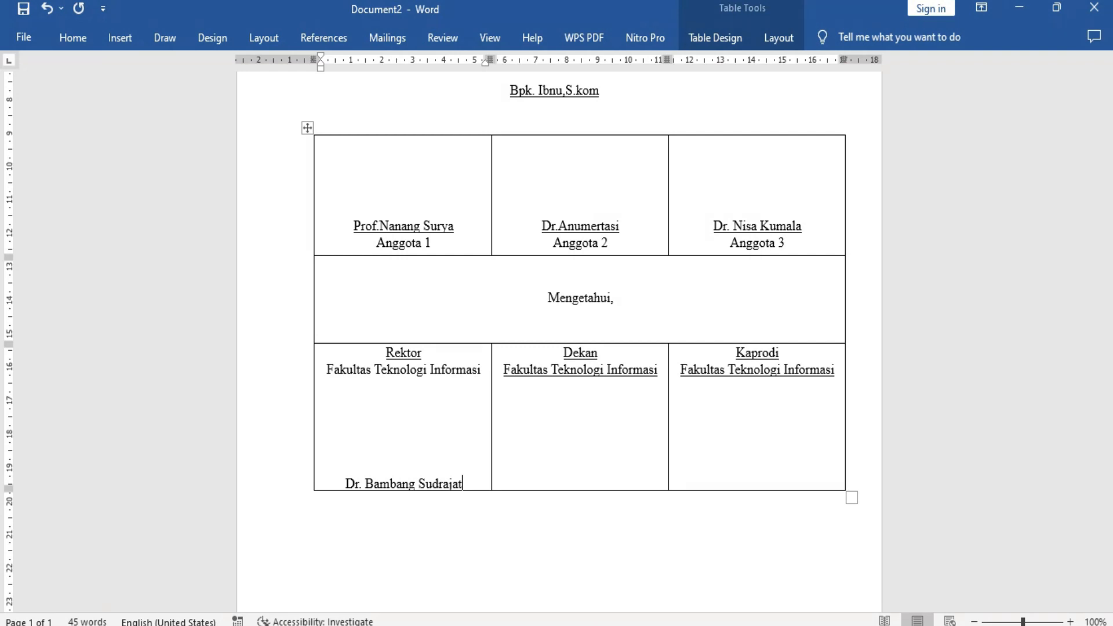
Leave signature space in the "Dekan" cell and enter the dean's titled name level with the rector's name.
left_click(513, 480)
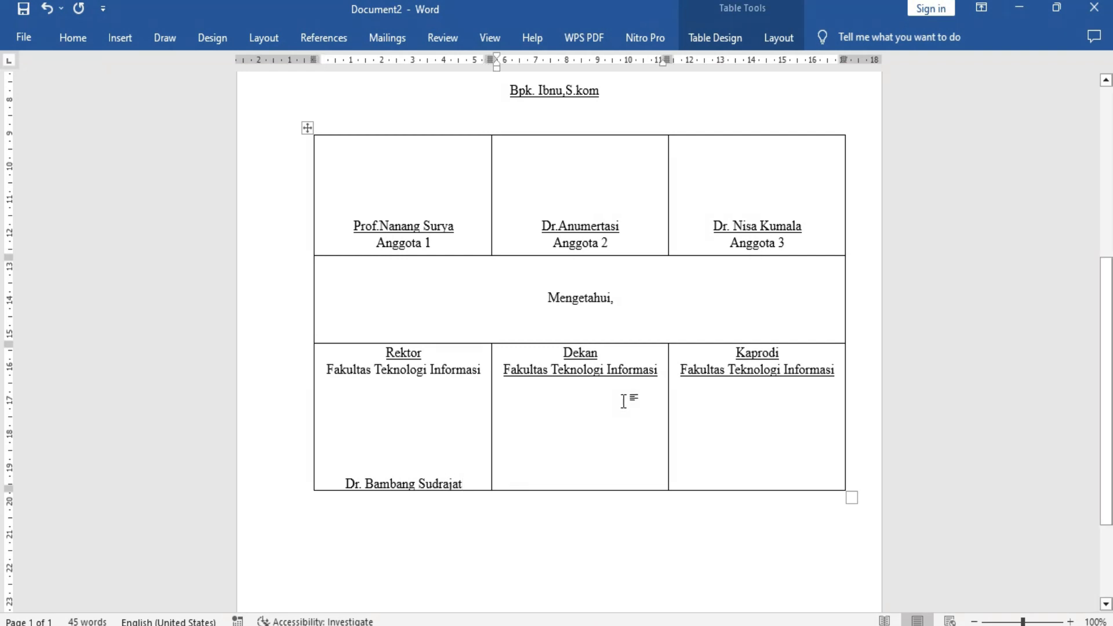
left_click(664, 373)
key("Return")
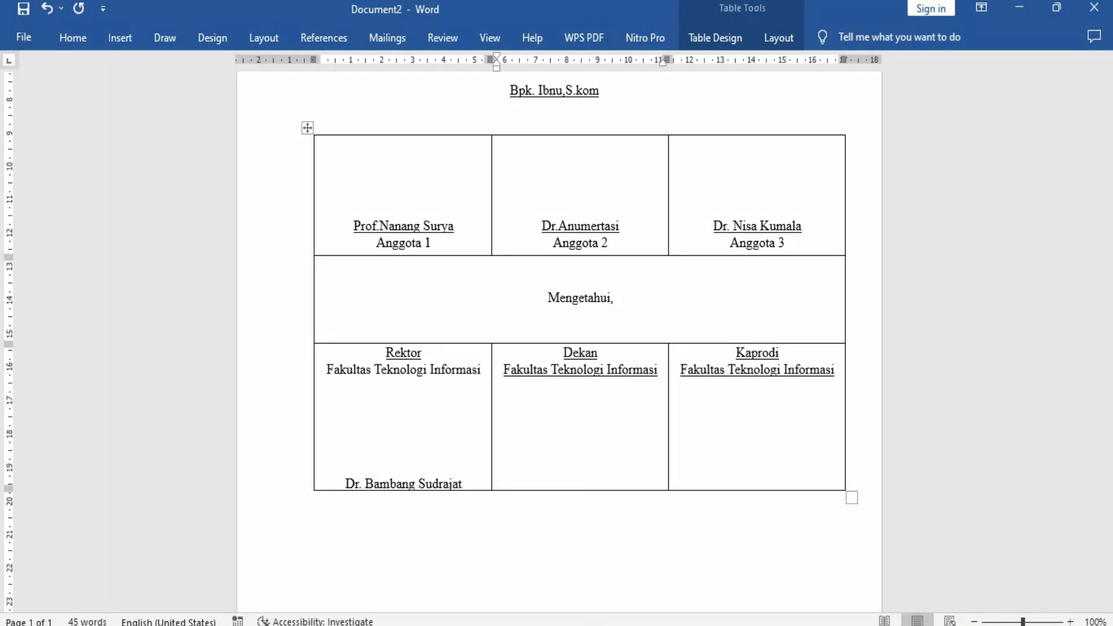
type("Dr. Isnawan")
Leave signature space in the "Kaprodi" cell and enter the program head's titled full name level with the other names.
left_click(837, 373)
key("Return")
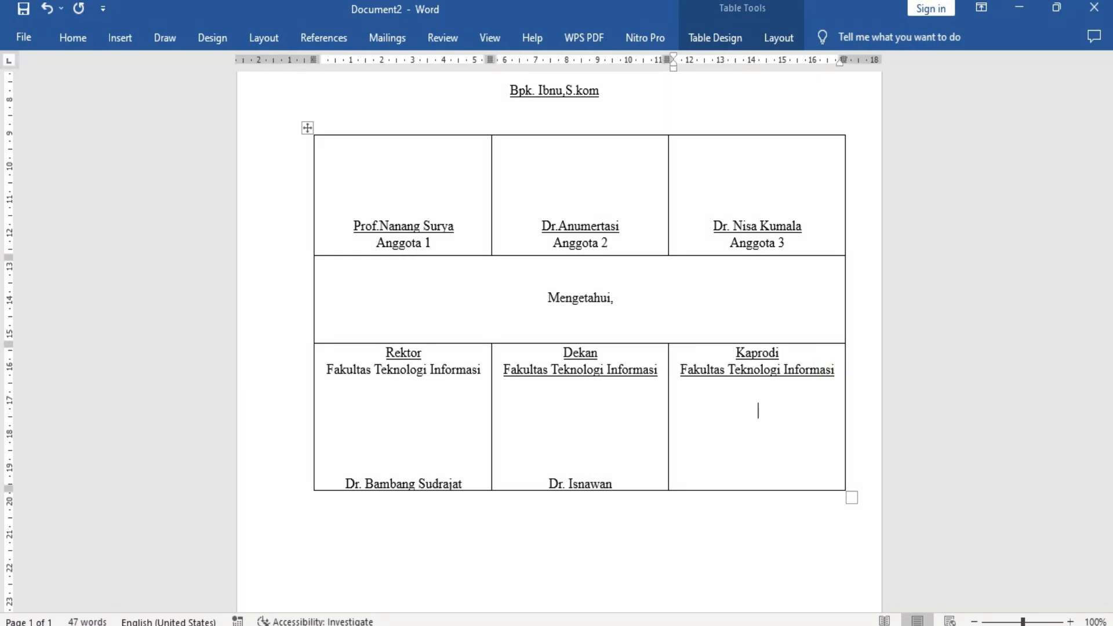
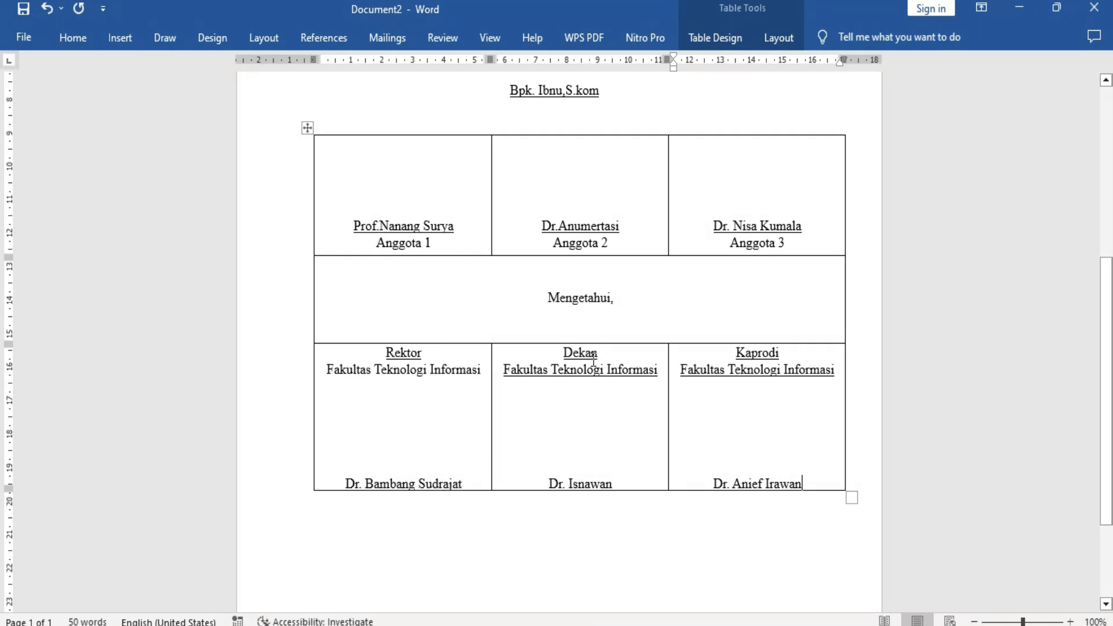
Add a "Nip :" line with the employee number under the rector's name.
left_click(469, 478)
key("Return")
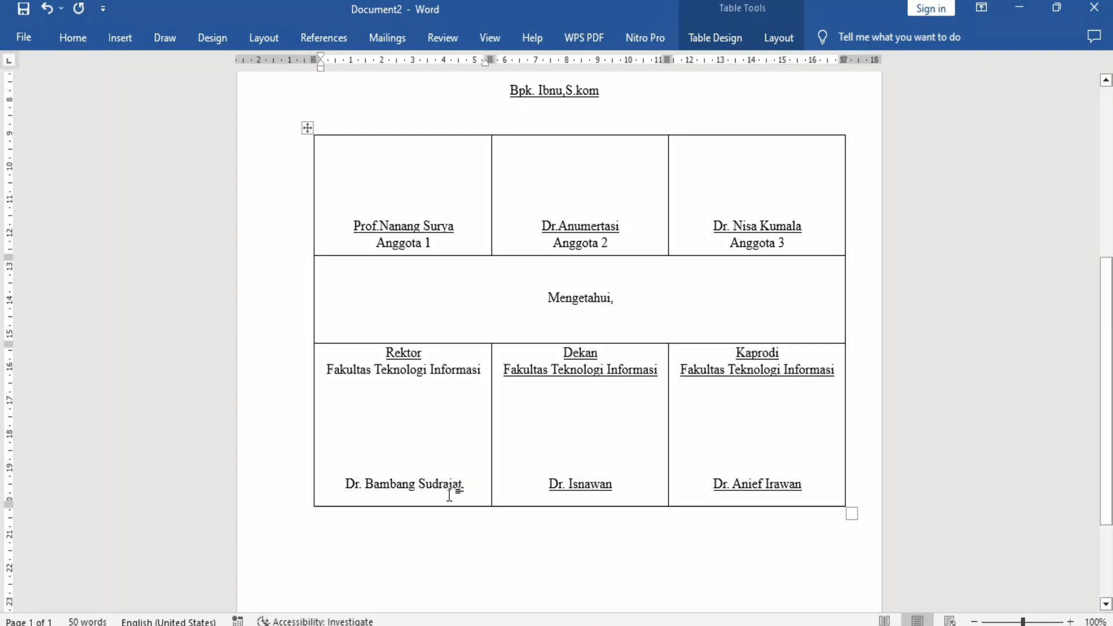
type("N")
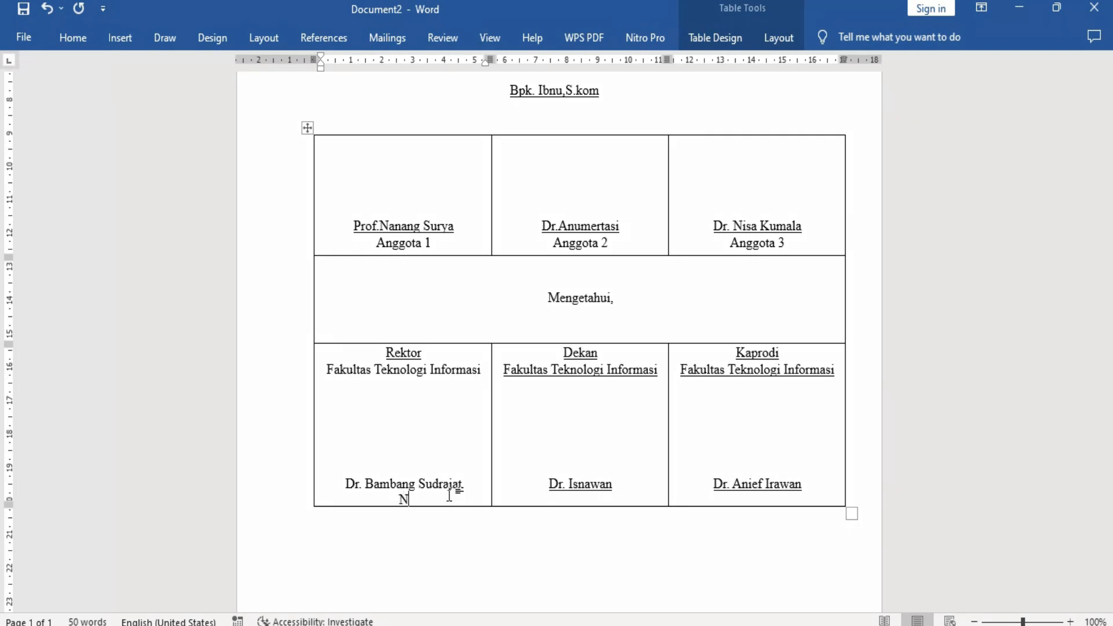
type("ip : 0989789787")
Add a "Nip :" line with the employee number under the dean's name.
left_click(624, 493)
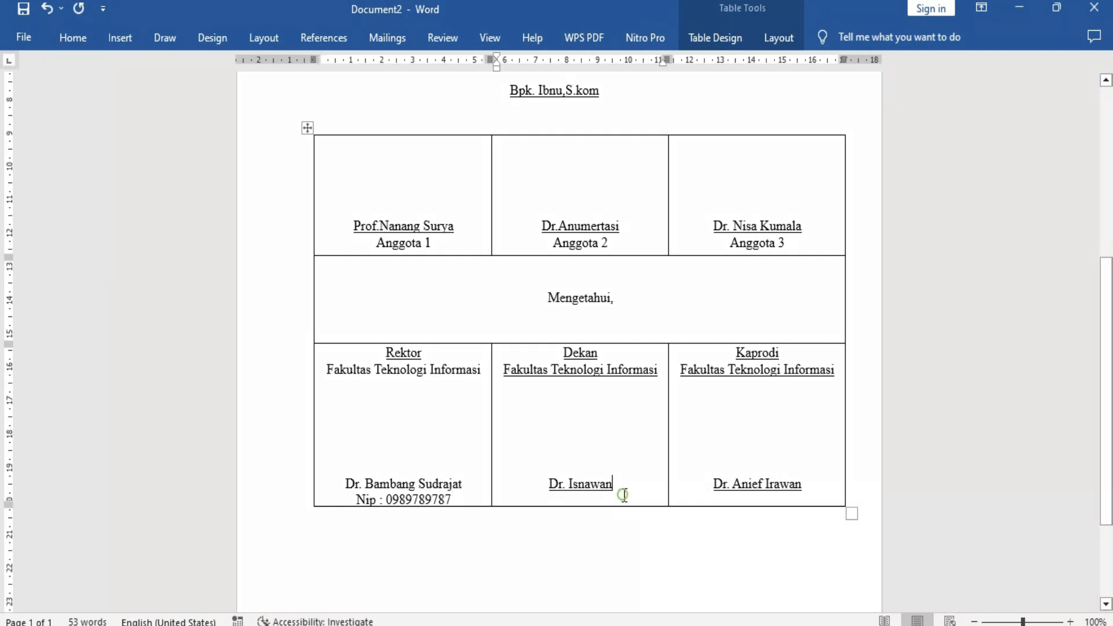
key("Return")
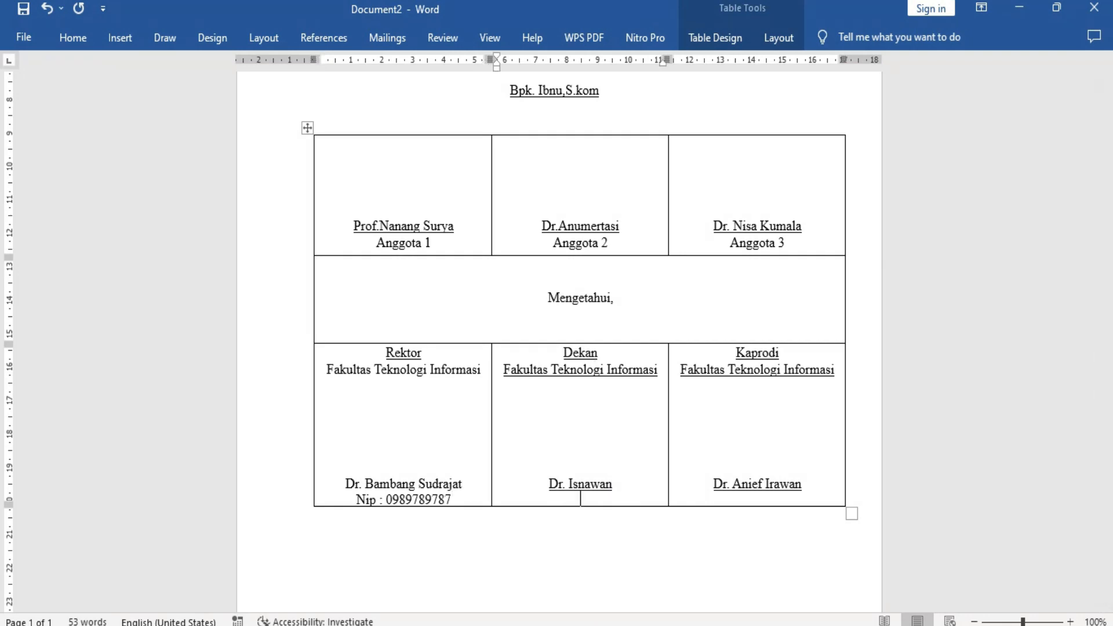
type("Nip : 0867786598")
Add a "Nip :" line with the employee number under the program head's name.
left_click(813, 485)
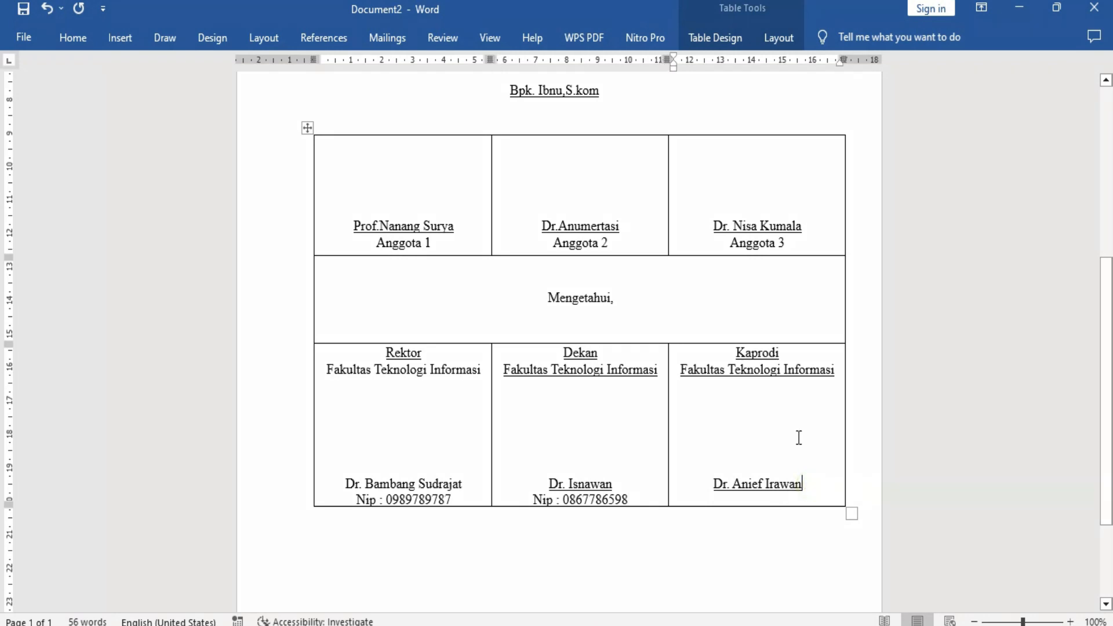
key("Return")
type("Nip : ")
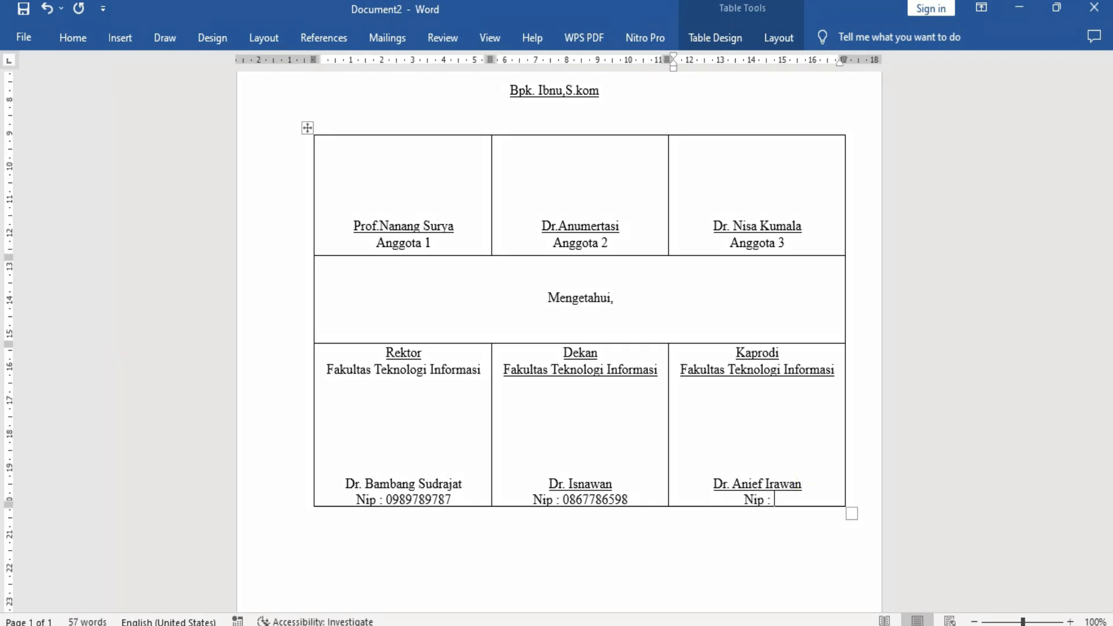
type("086978766577")
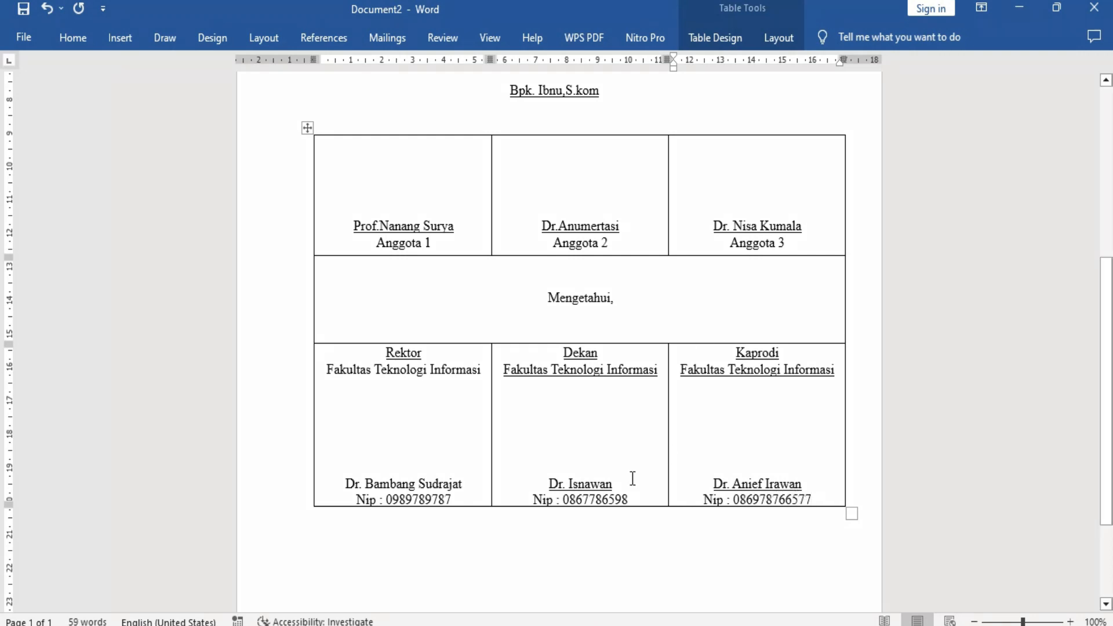
Underline the rector's name above the "Nip" line in the "Rektor" cell.
left_click(551, 484)
left_click_drag(463, 488, 348, 490)
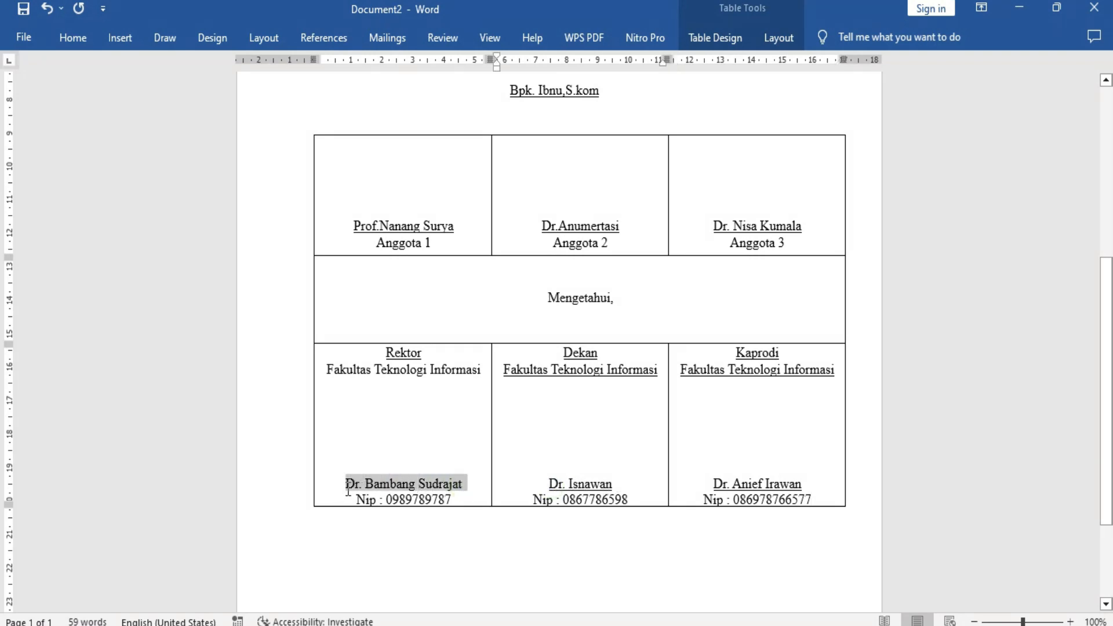
left_click(73, 37)
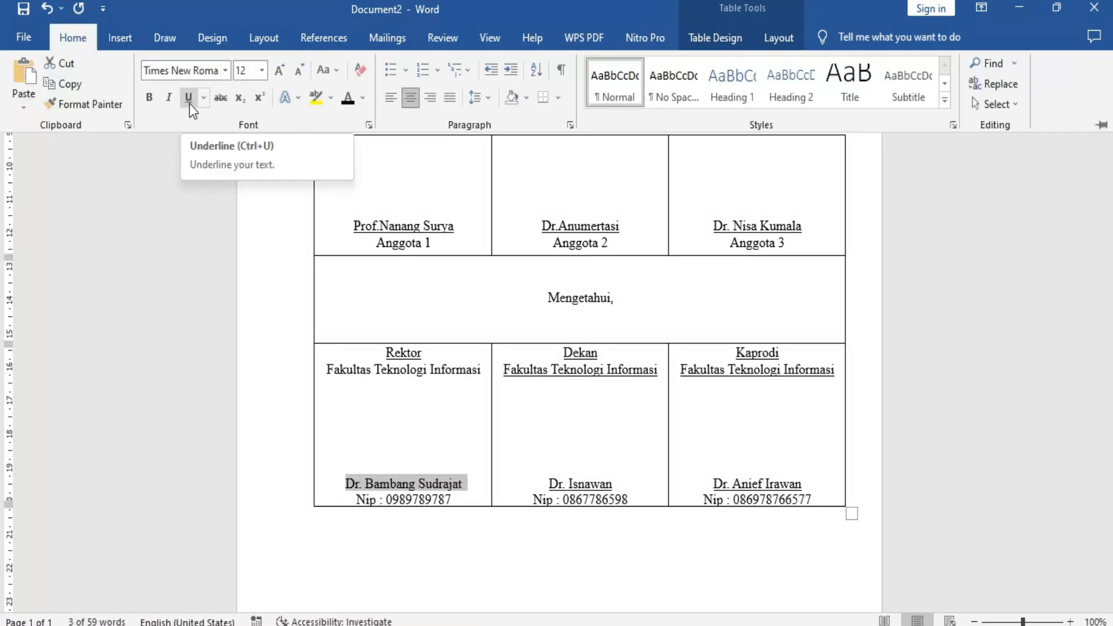
left_click(188, 97)
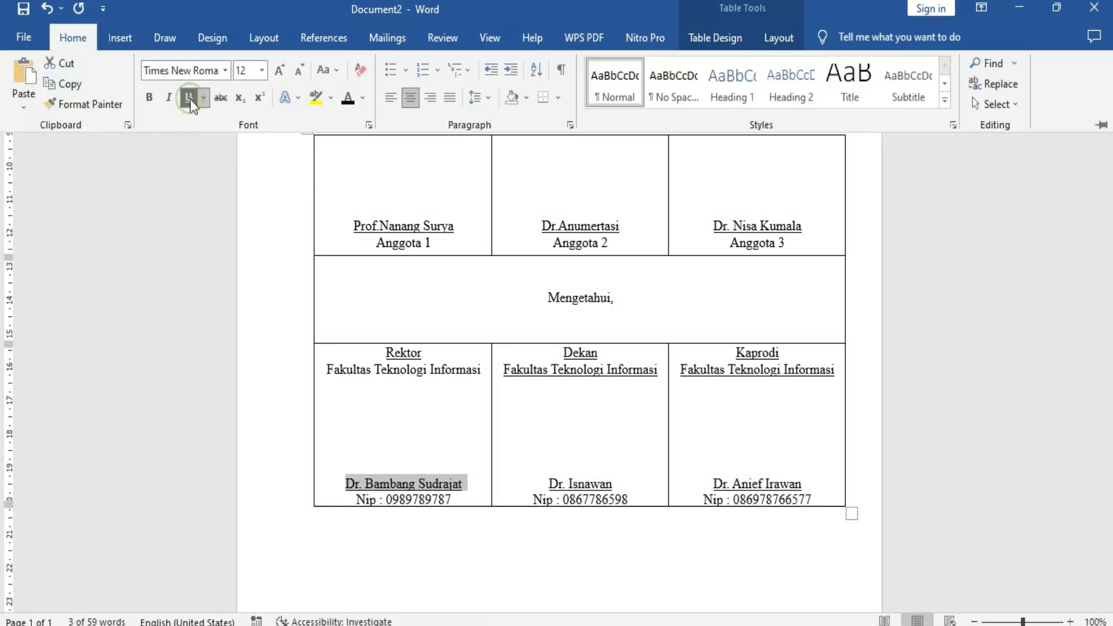
Remove the underline from the rector's name and reapply it.
left_click(464, 472)
left_click_drag(466, 484, 345, 484)
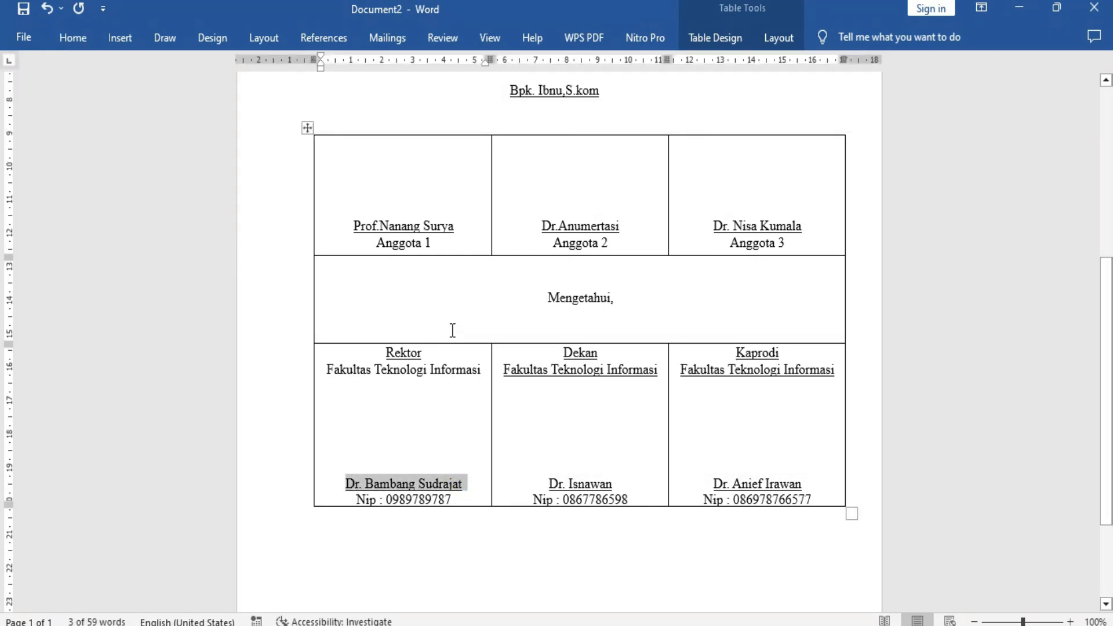
key("ctrl+u")
left_click(429, 443)
left_click_drag(467, 484, 349, 485)
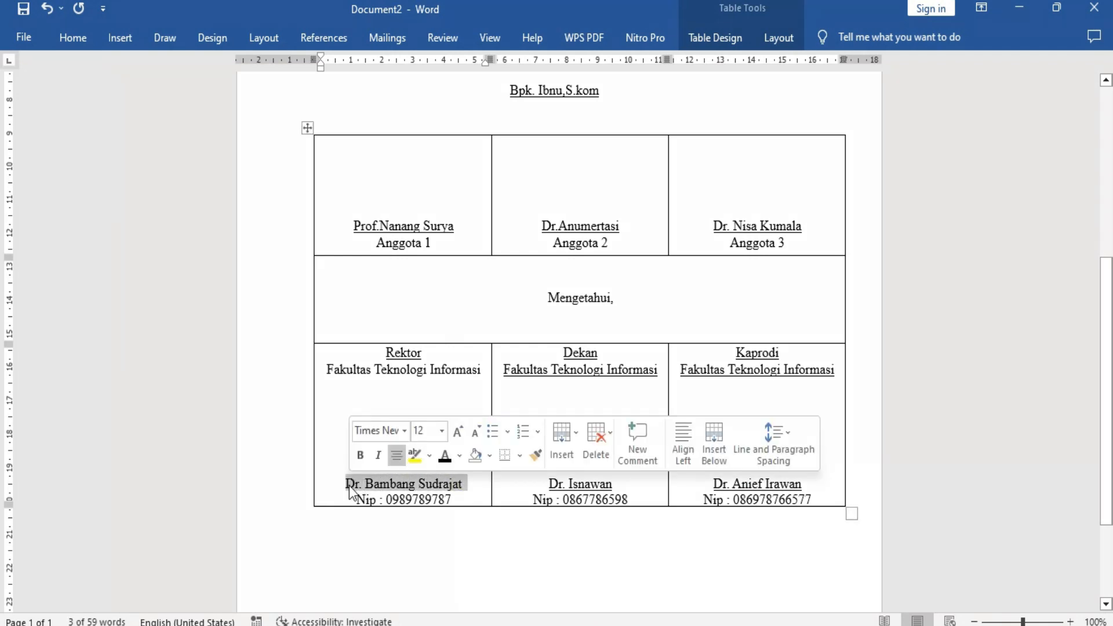
key("ctrl+u")
Select both lines of the title "CARA MEMBUAT LEMBAR PENEGSAHAN SKRIPSI, TESIS, DAN PRESENTASI" at the start of the page.
left_click(572, 448)
scroll(572, 449, "up", 1)
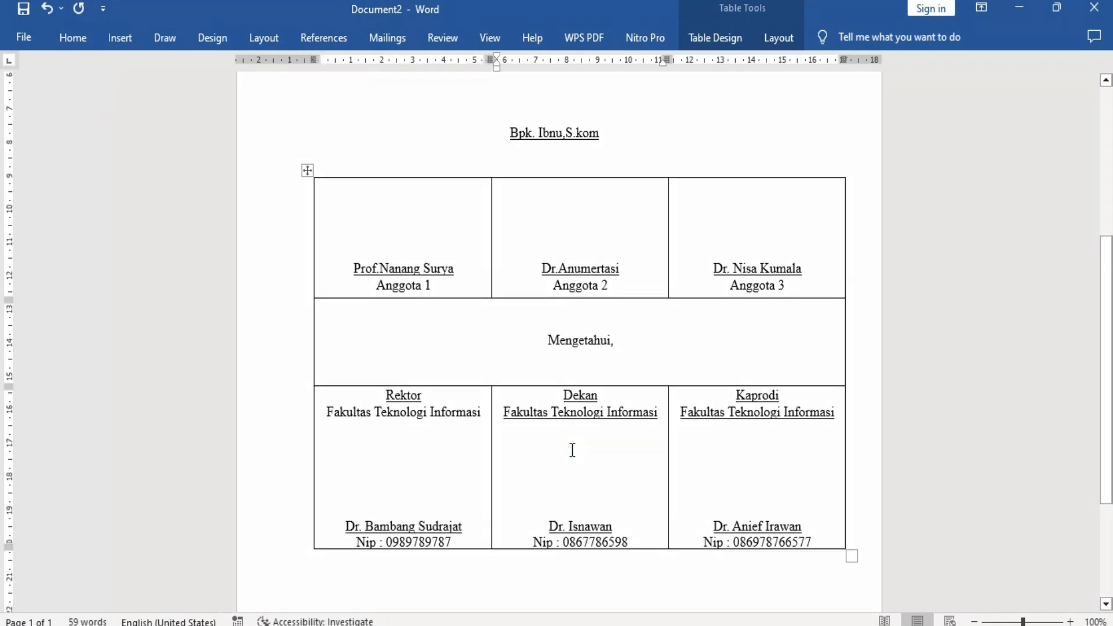
scroll(532, 276, "up", 7)
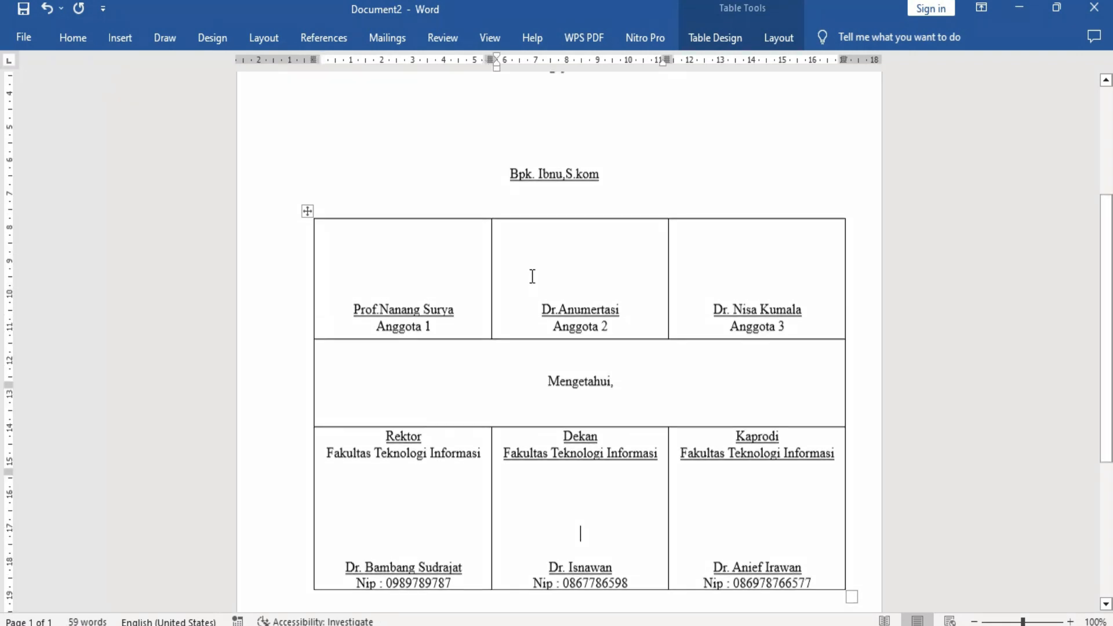
left_click_drag(409, 180, 679, 213)
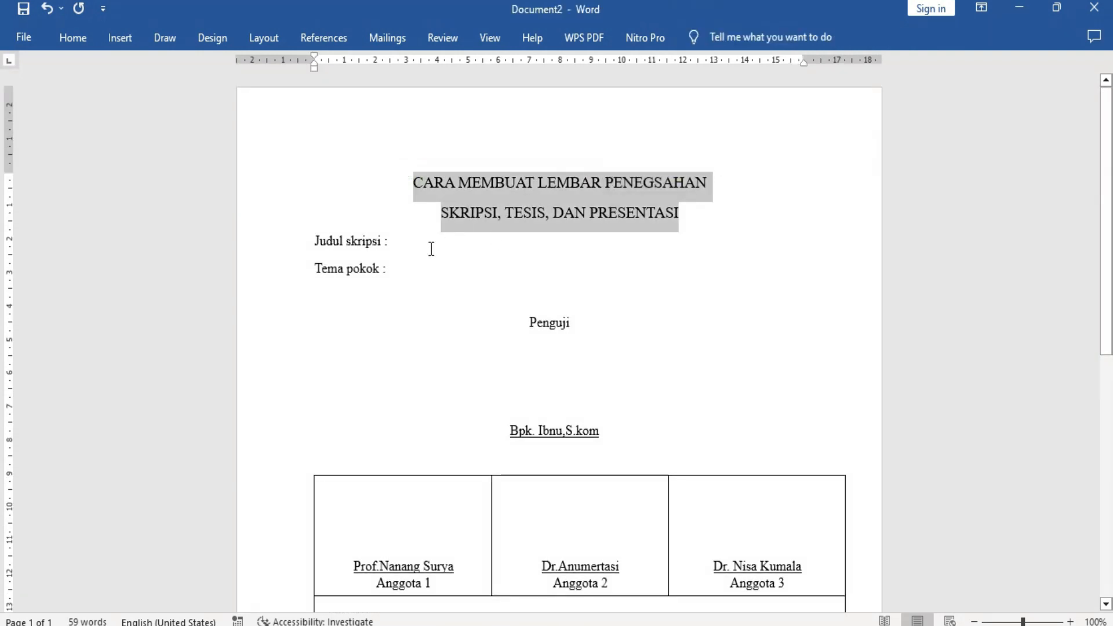
Review the "Judul skripsi" and "Tema pokok" lines, the "Penguji" signature block and the committee members' table row.
left_click(374, 247)
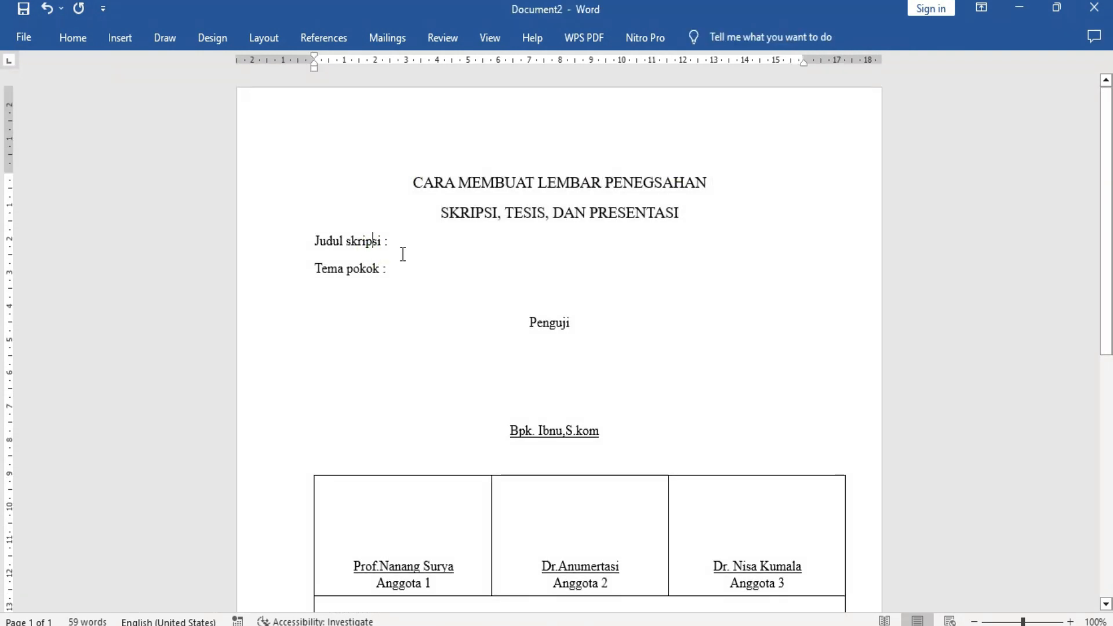
left_click(407, 248)
left_click(557, 323)
scroll(572, 327, "down", 3)
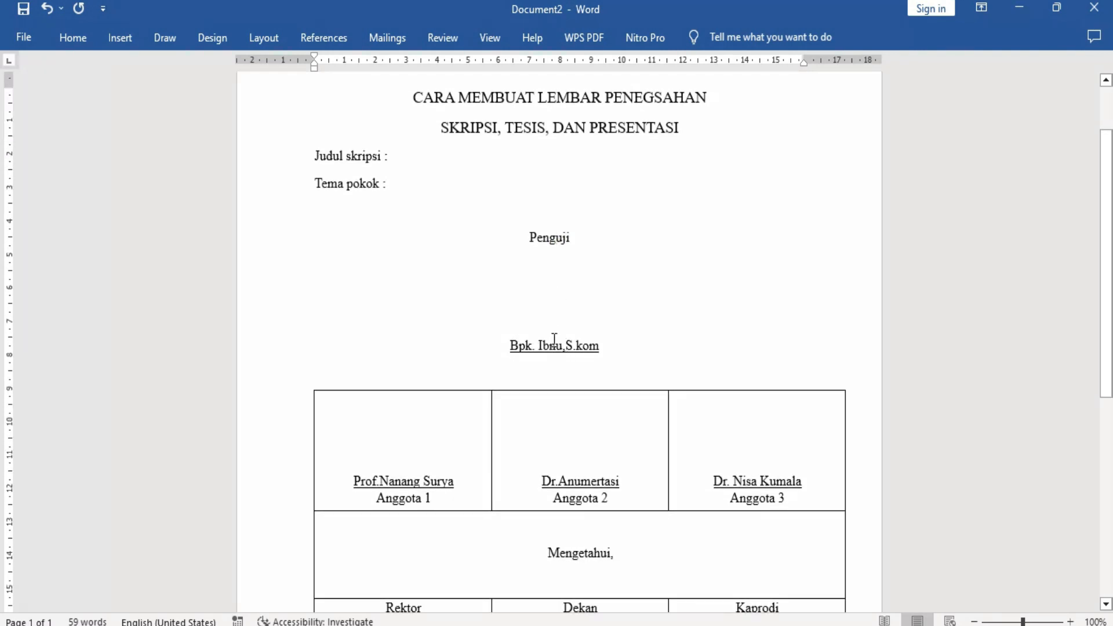
left_click(554, 342)
scroll(571, 345, "down", 4)
left_click(434, 314)
left_click(431, 337)
left_click(562, 352)
scroll(736, 356, "down", 1)
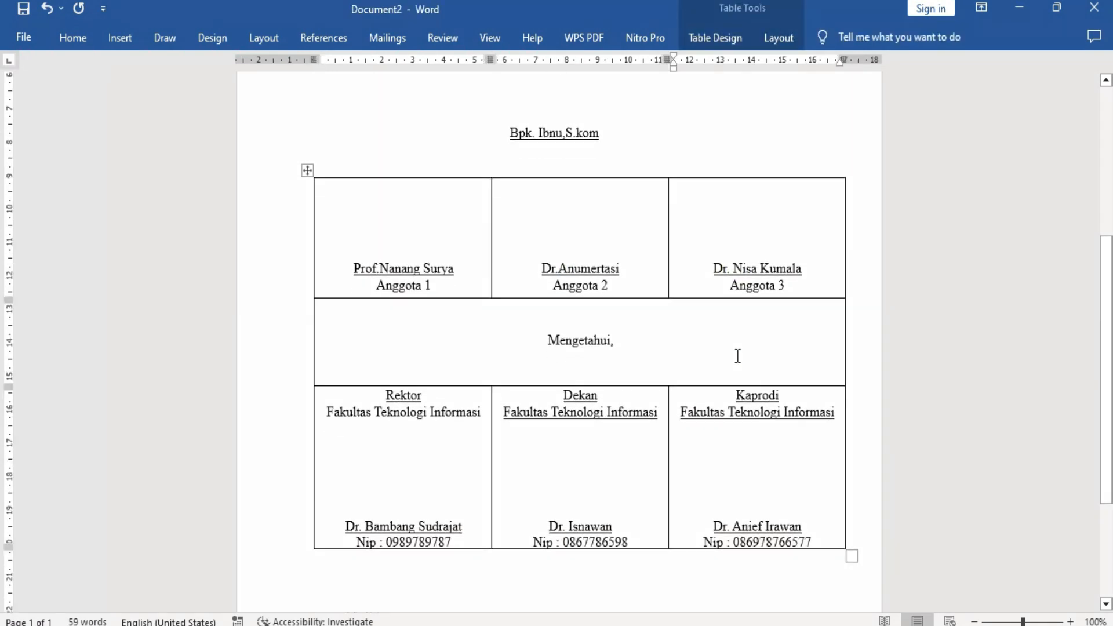
Review the "Mengetahui," row and the Rektor, Dekan and Kaprodi cells with their names and "Nip" lines.
left_click(588, 341)
key("Down")
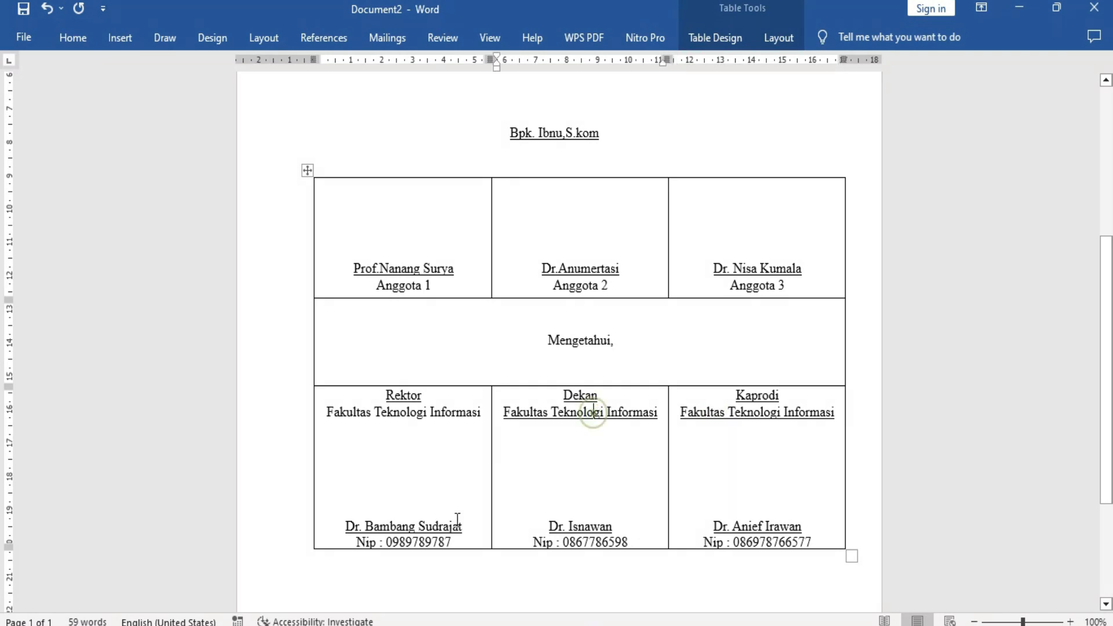
left_click(440, 527)
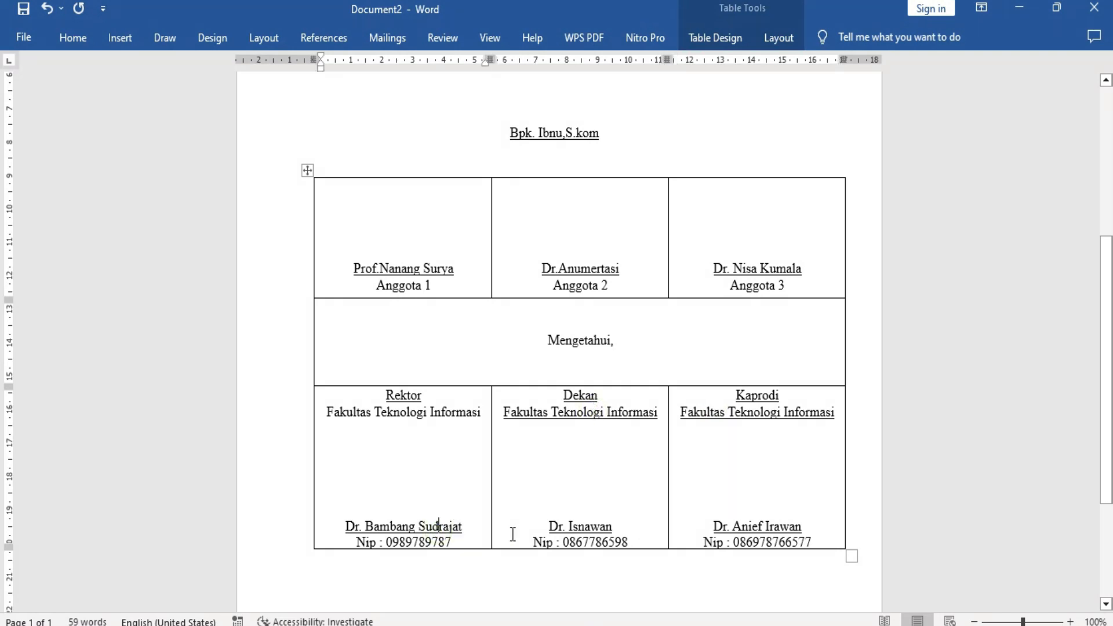
left_click(592, 522)
left_click(754, 527)
left_click(404, 542)
left_click(559, 540)
left_click(734, 540)
Enlarge the whole signature table slightly and remove all of its borders.
left_click_drag(850, 555, 862, 559)
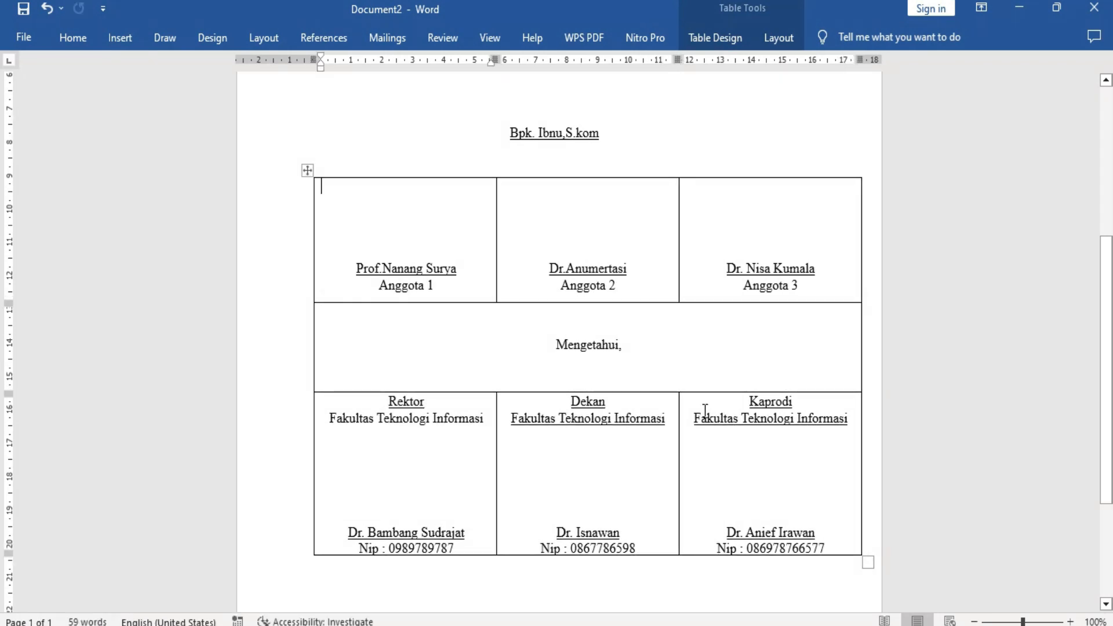
left_click(324, 196)
left_click(306, 170)
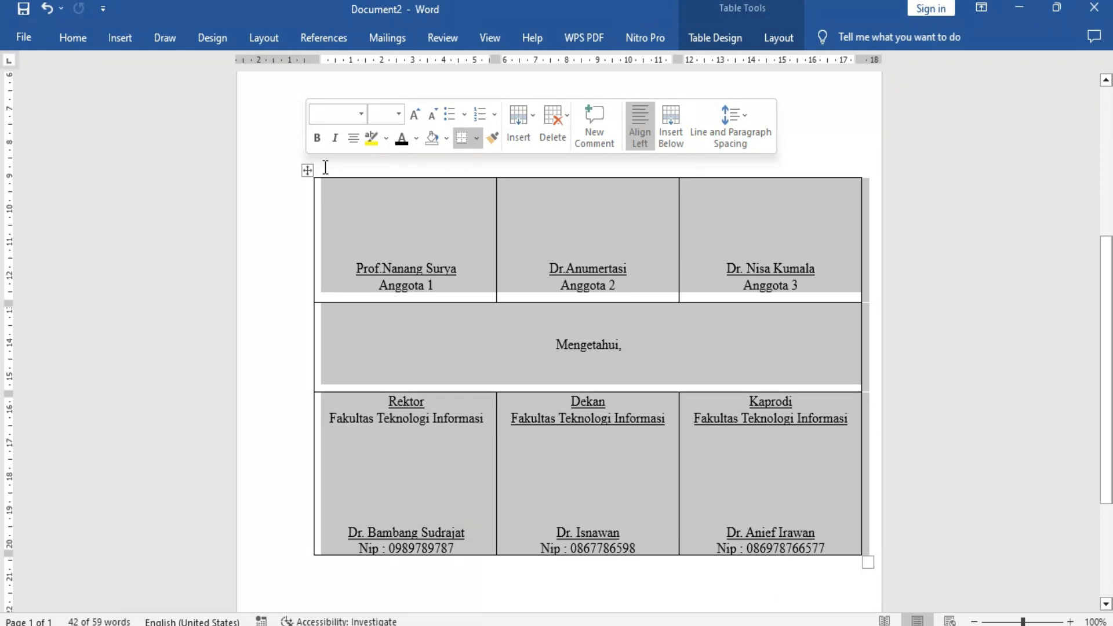
left_click(781, 38)
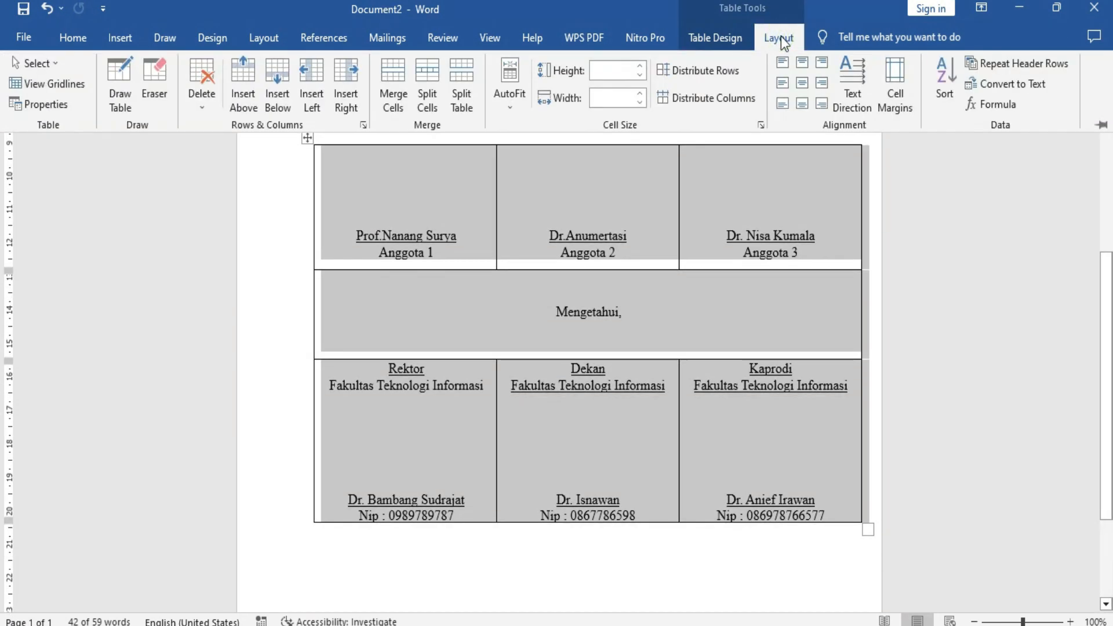
left_click(72, 37)
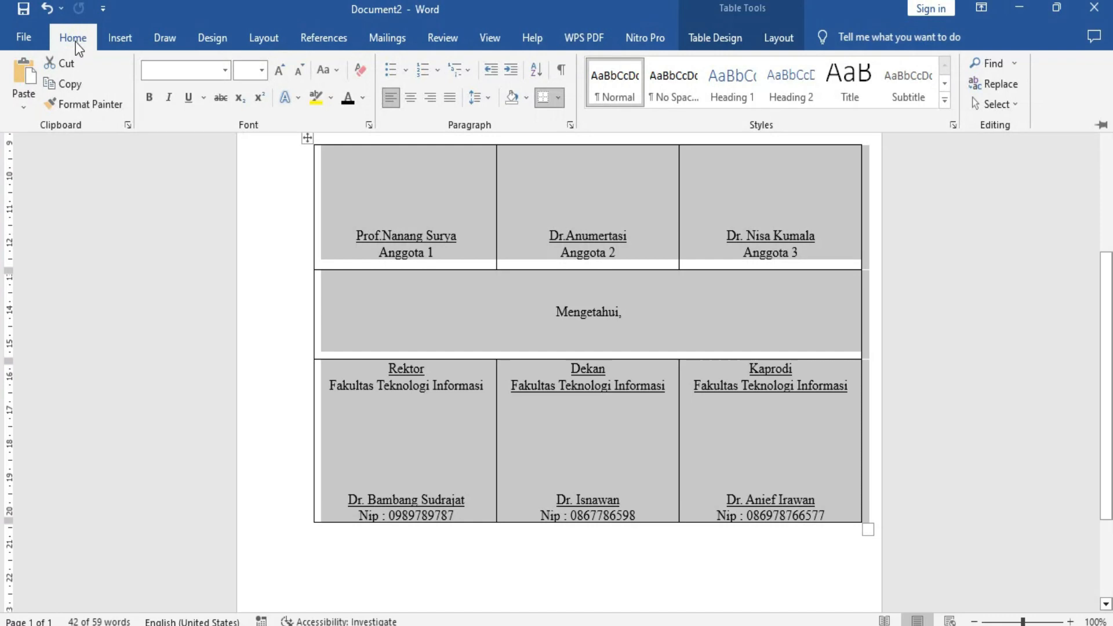
left_click(558, 98)
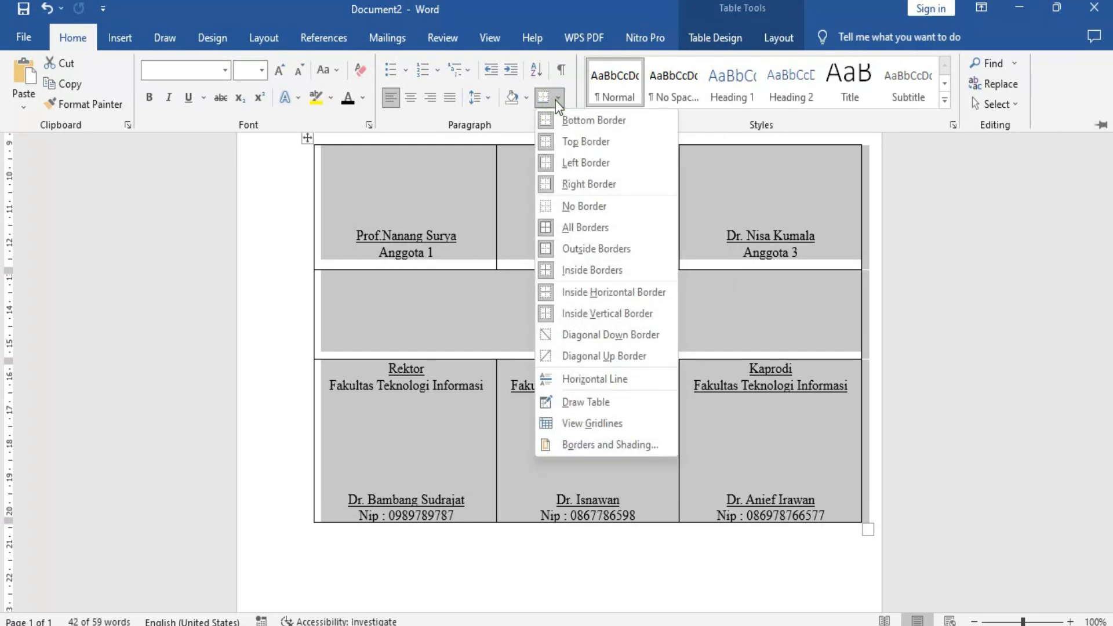
left_click(580, 207)
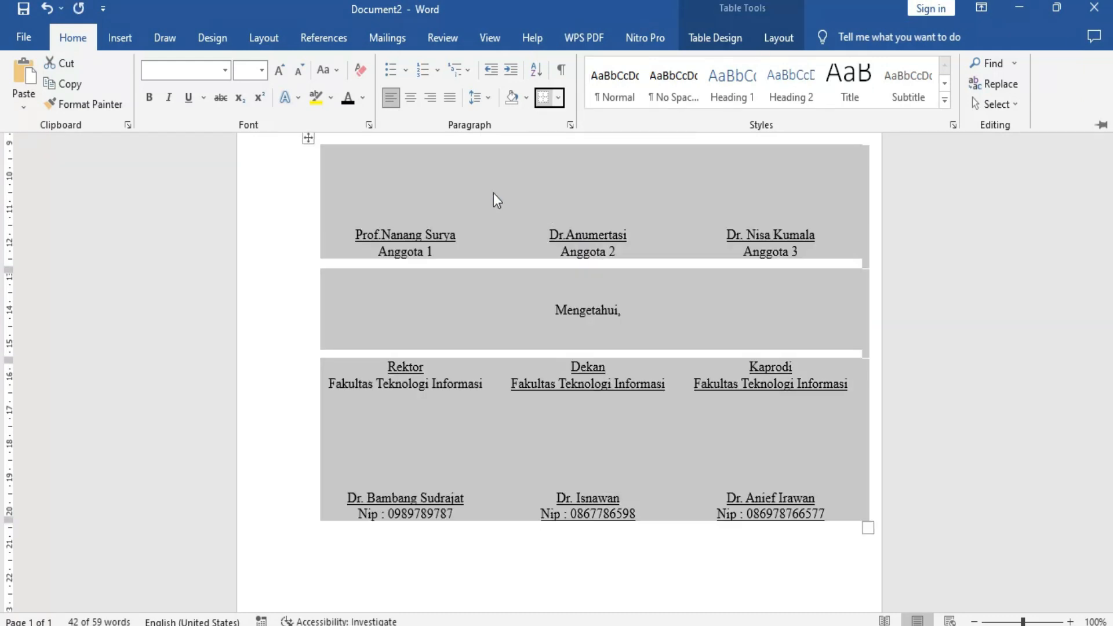
key("ctrl+F1")
left_click(621, 115)
Insert an extra blank line above "Mengetahui," in the merged table row.
scroll(615, 192, "down", 3)
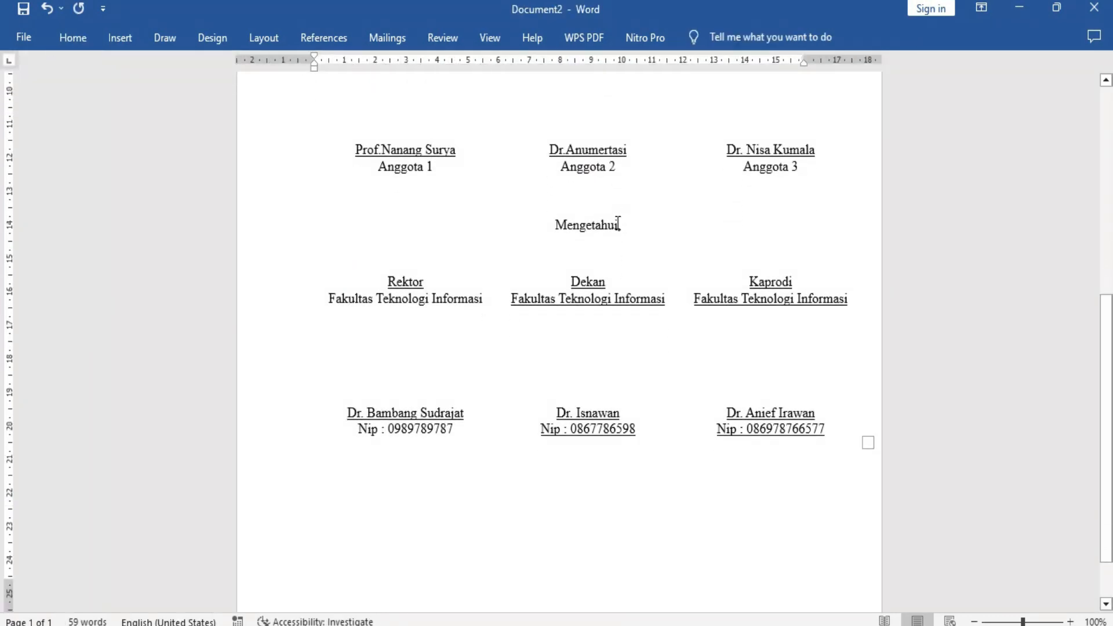
left_click(598, 198)
key("Return")
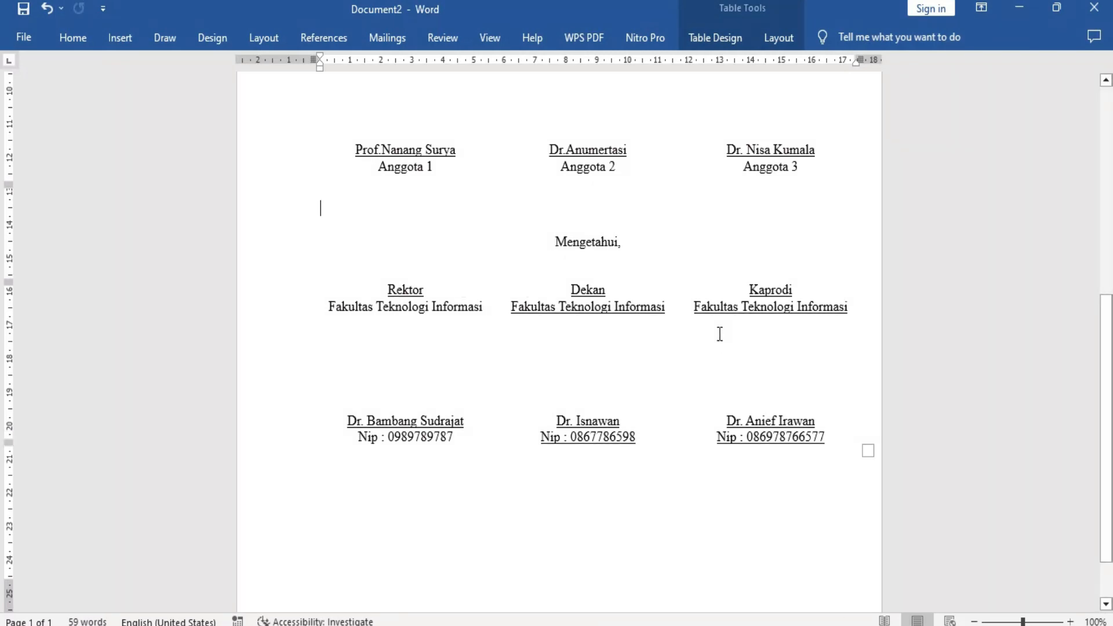
Correct the misspelled last word in the title's first line to "PENGESAHAN".
scroll(718, 333, "up", 7)
scroll(717, 332, "up", 7)
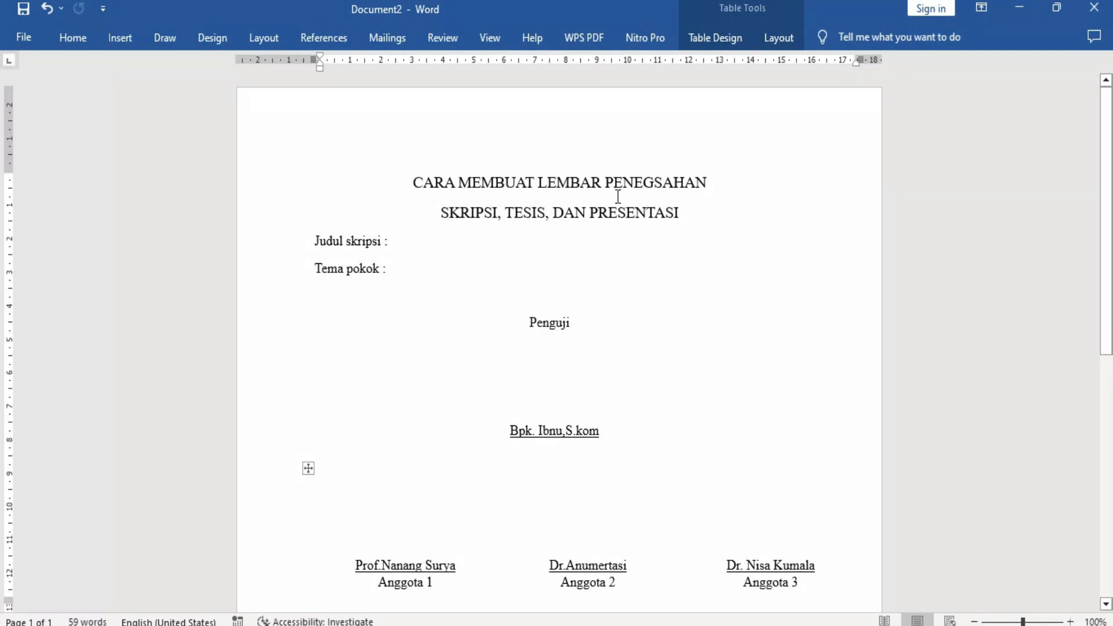
left_click_drag(709, 179, 609, 182)
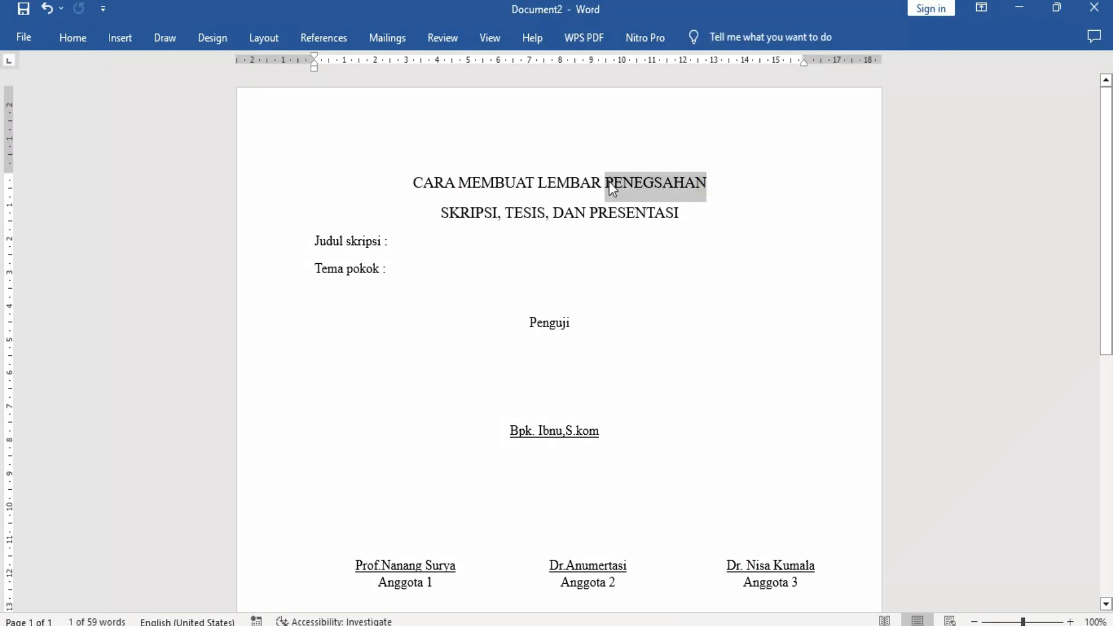
type("PENGESAHN")
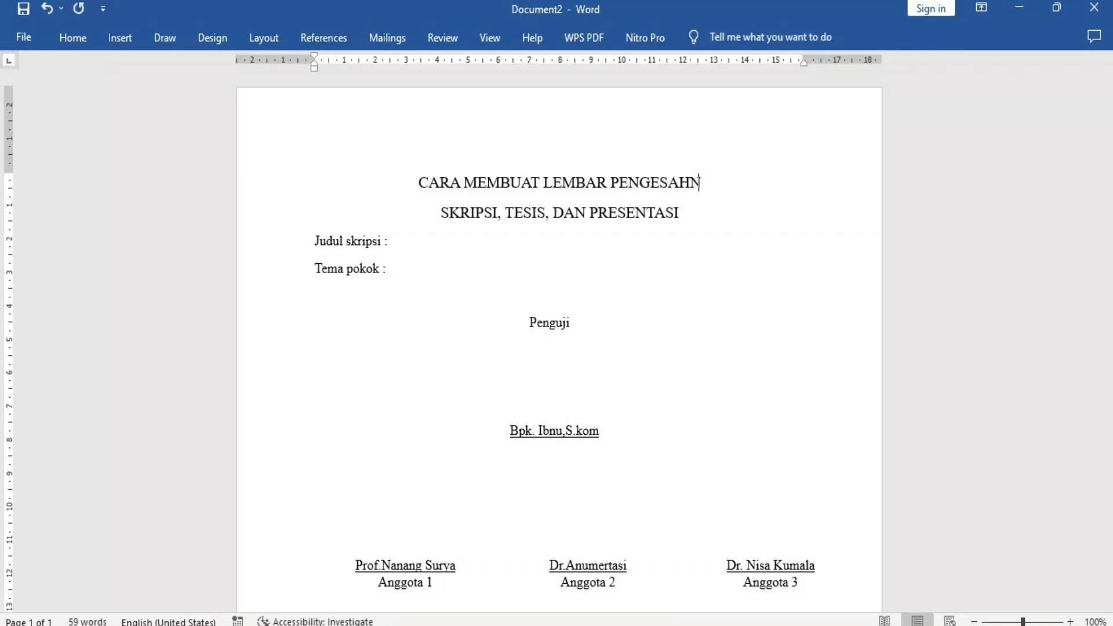
key("BackSpace")
type("AN")
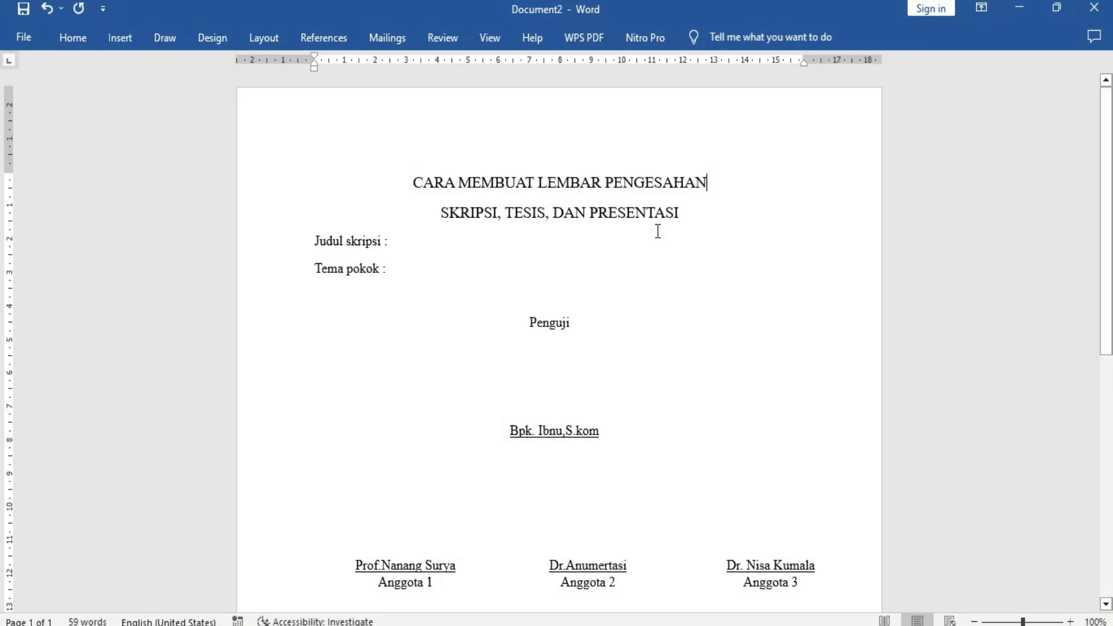
Examine the layout of the approval sheet from the examiner block down to the officials' "Nip" lines.
scroll(669, 240, "down", 2)
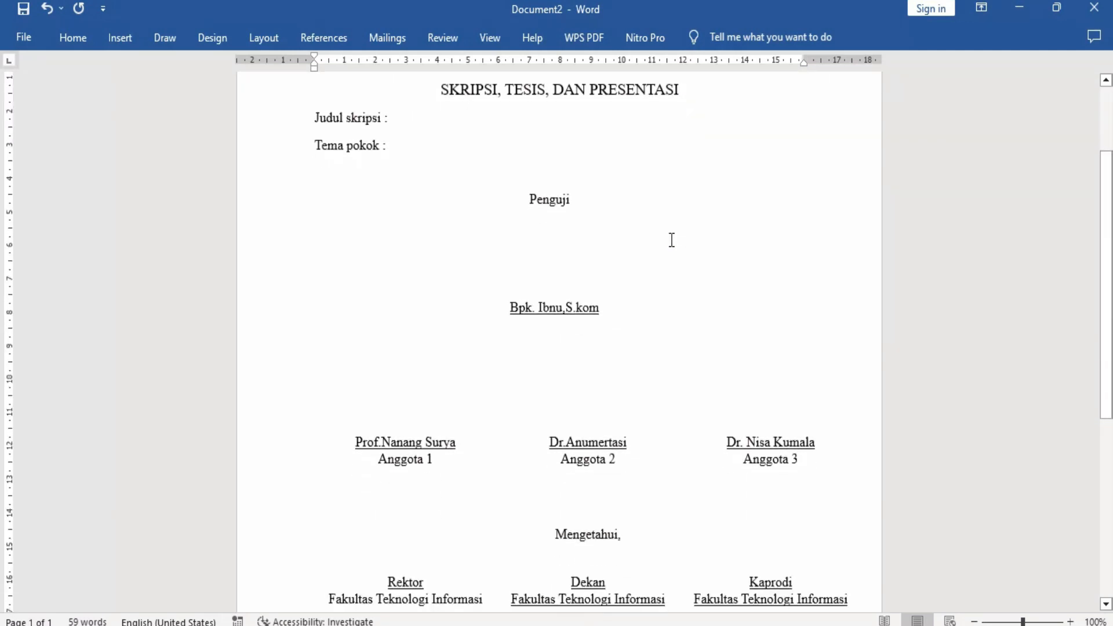
scroll(671, 240, "down", 2)
scroll(671, 240, "down", 2)
scroll(670, 240, "up", 2)
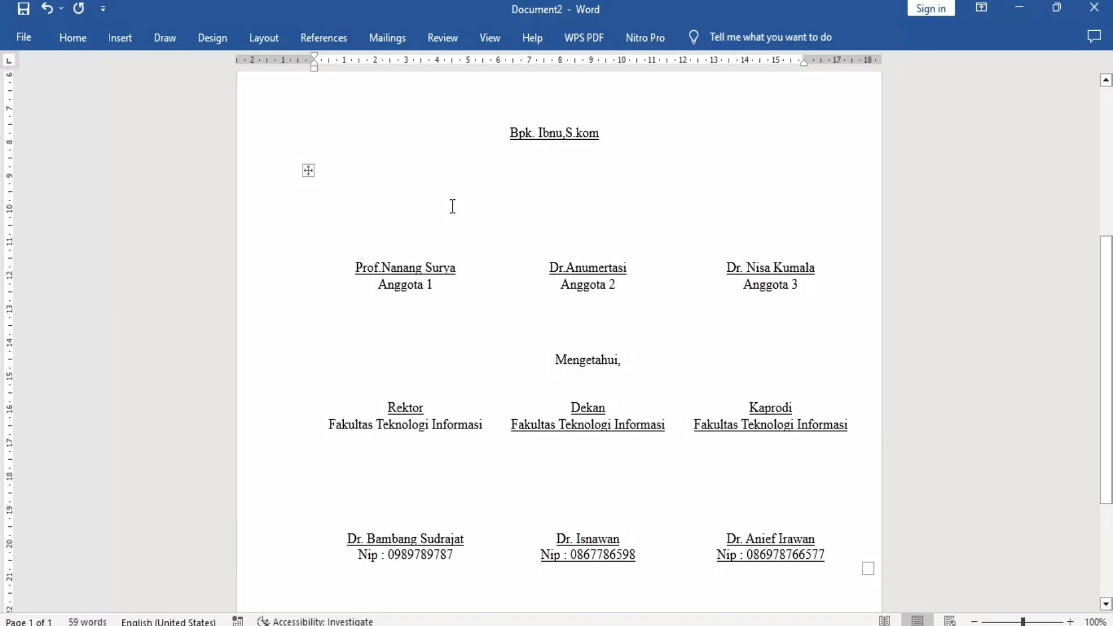
scroll(688, 193, "down", 2)
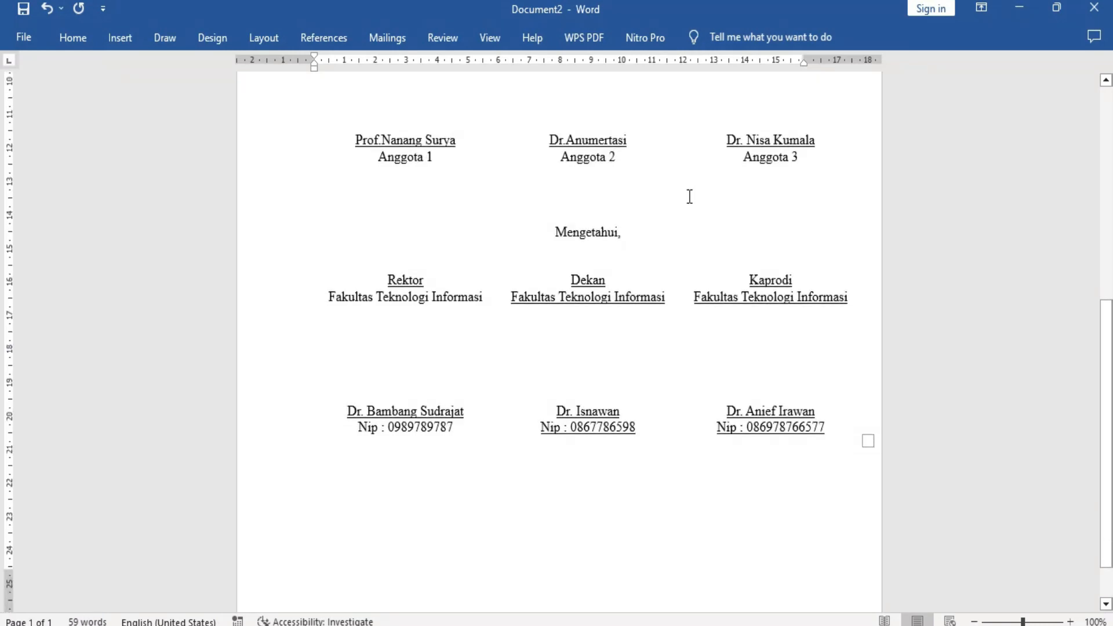
scroll(688, 194, "up", 1)
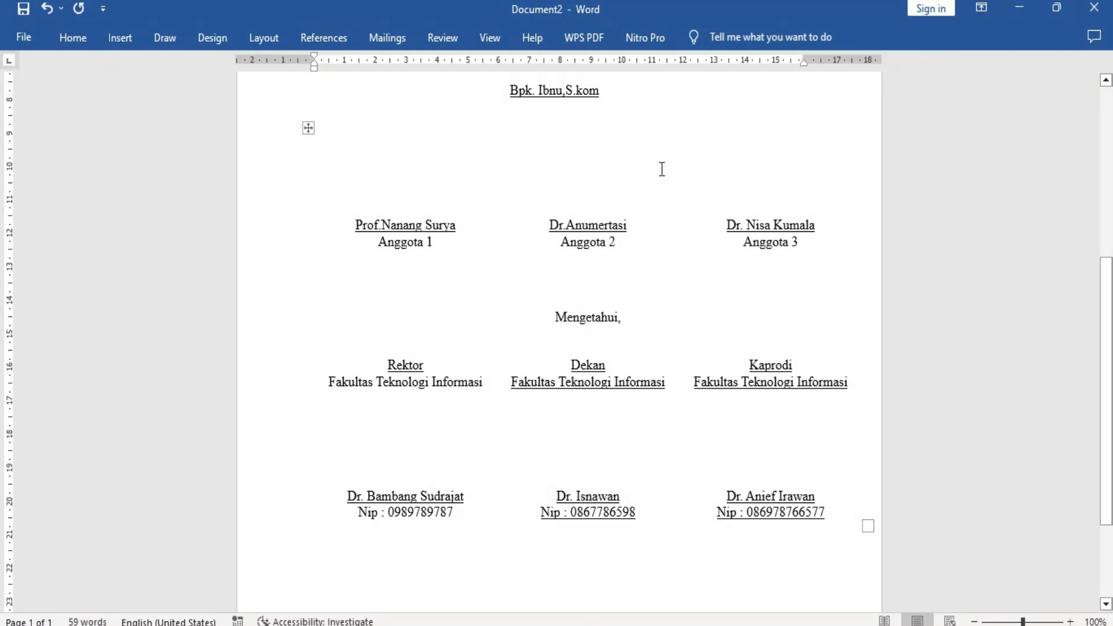
scroll(662, 169, "up", 1)
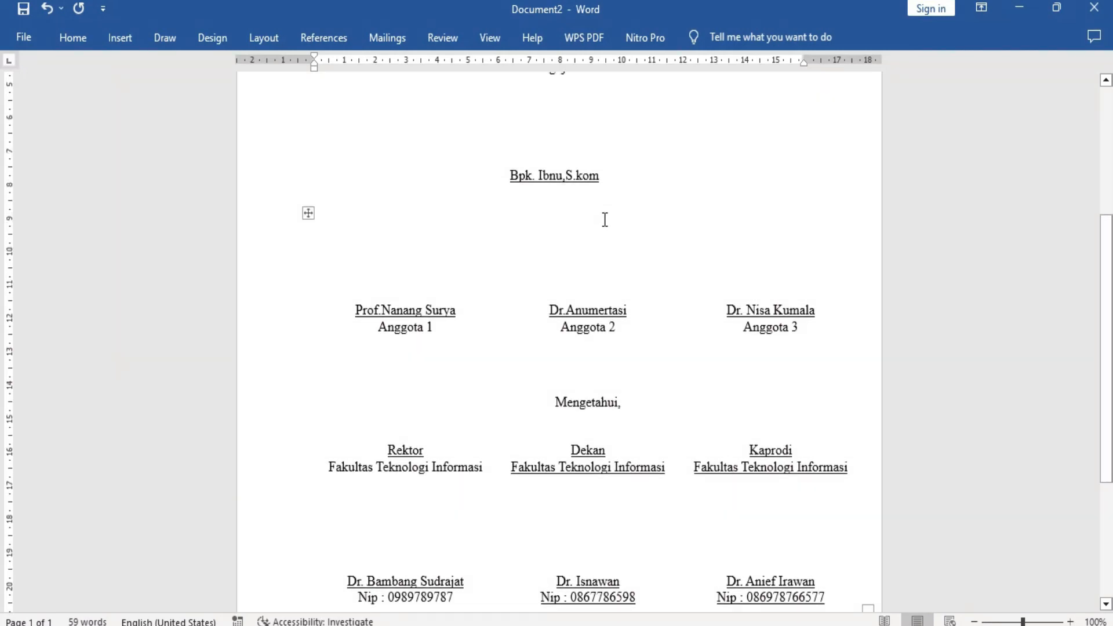
scroll(605, 220, "down", 2)
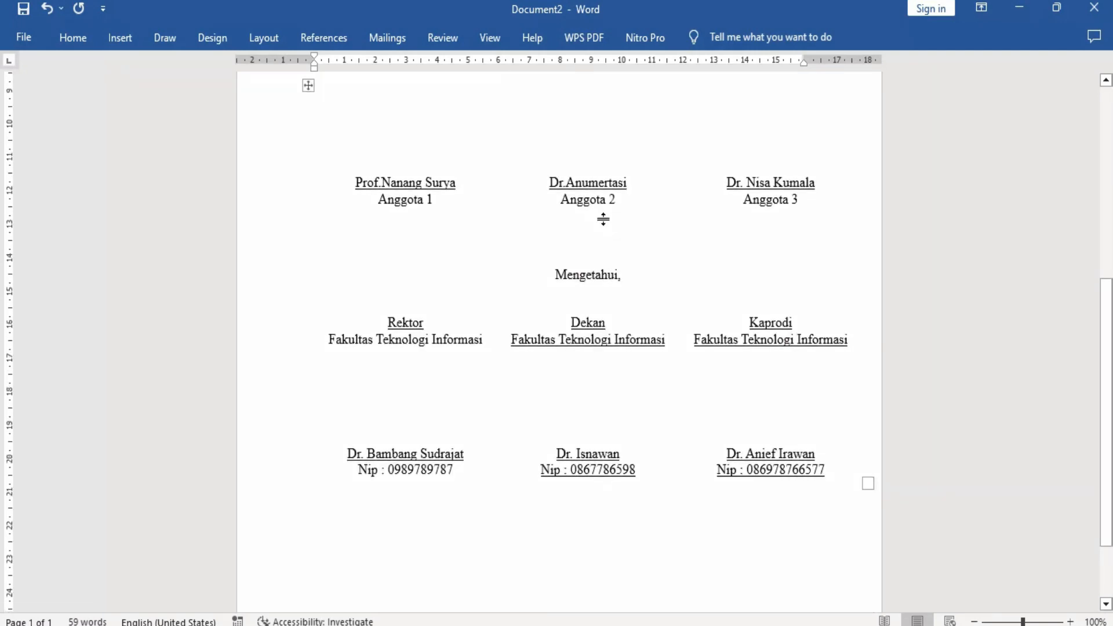